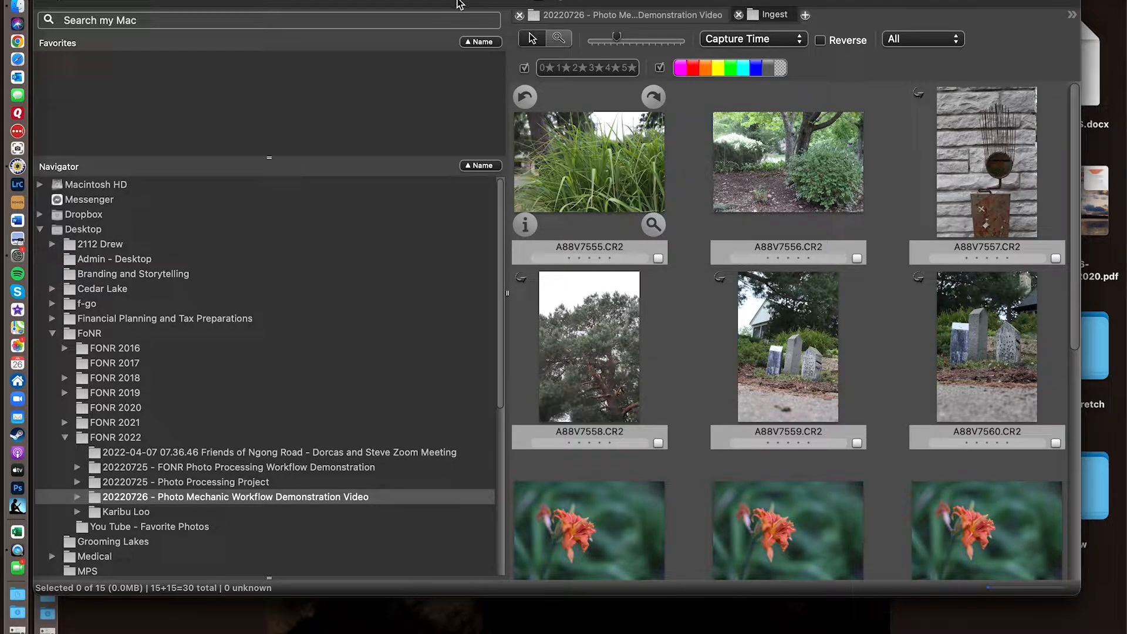
- Switch to Finder and open the Ingest folder inside FoNR, FONR 2022, 20220726 - Photo Mechanic Workflow Demonstration Video
drag(443, 3, 481, 42)
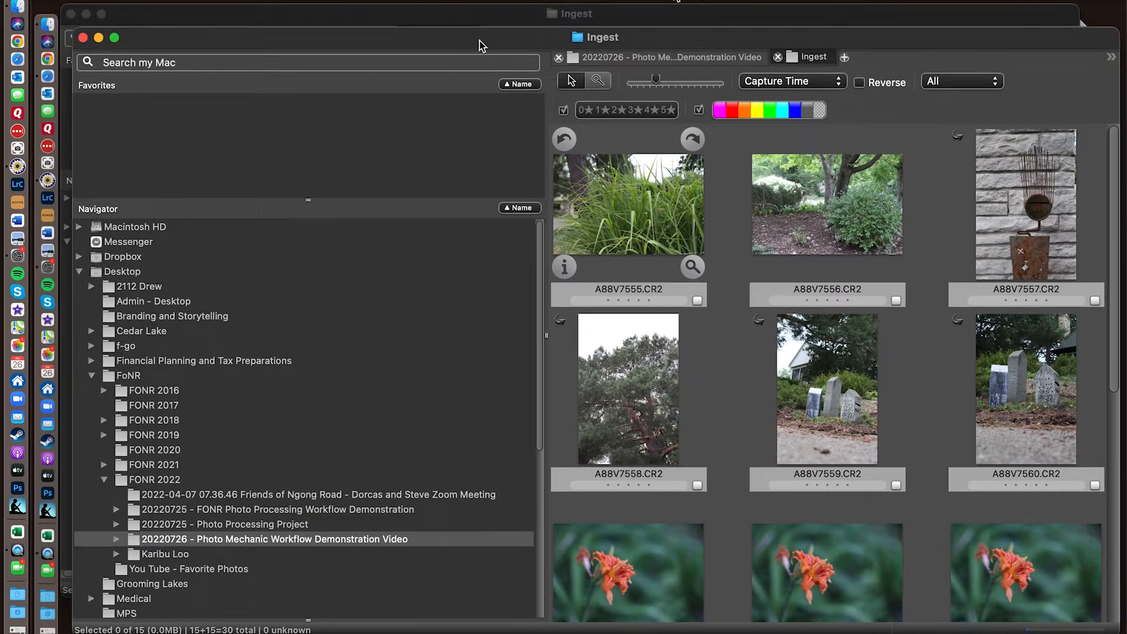
click(23, 7)
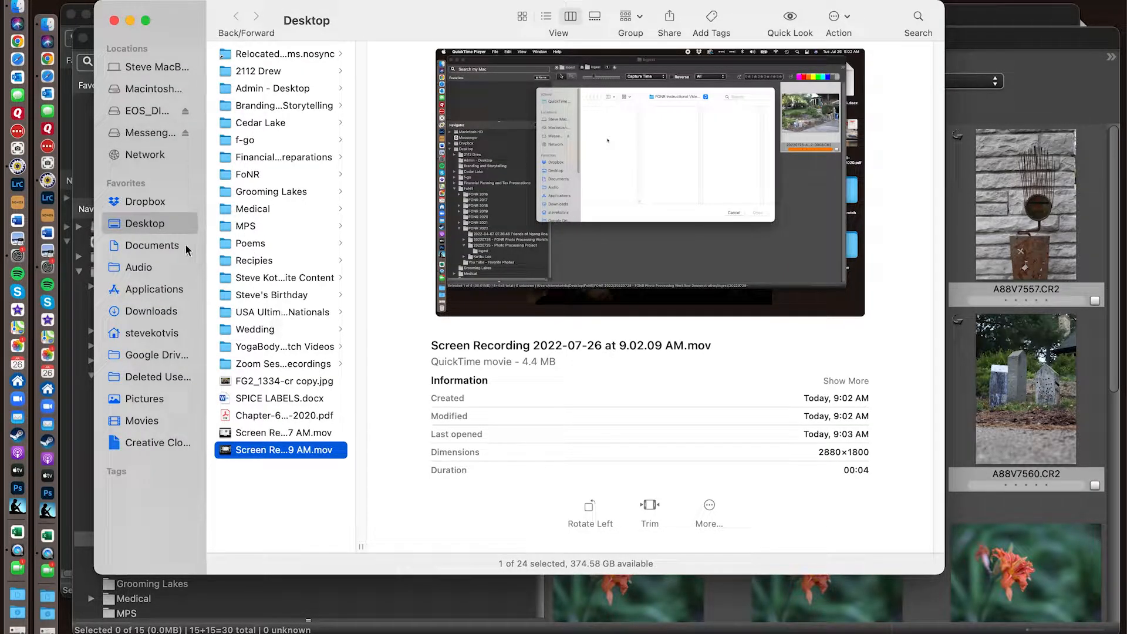
click(257, 175)
click(440, 158)
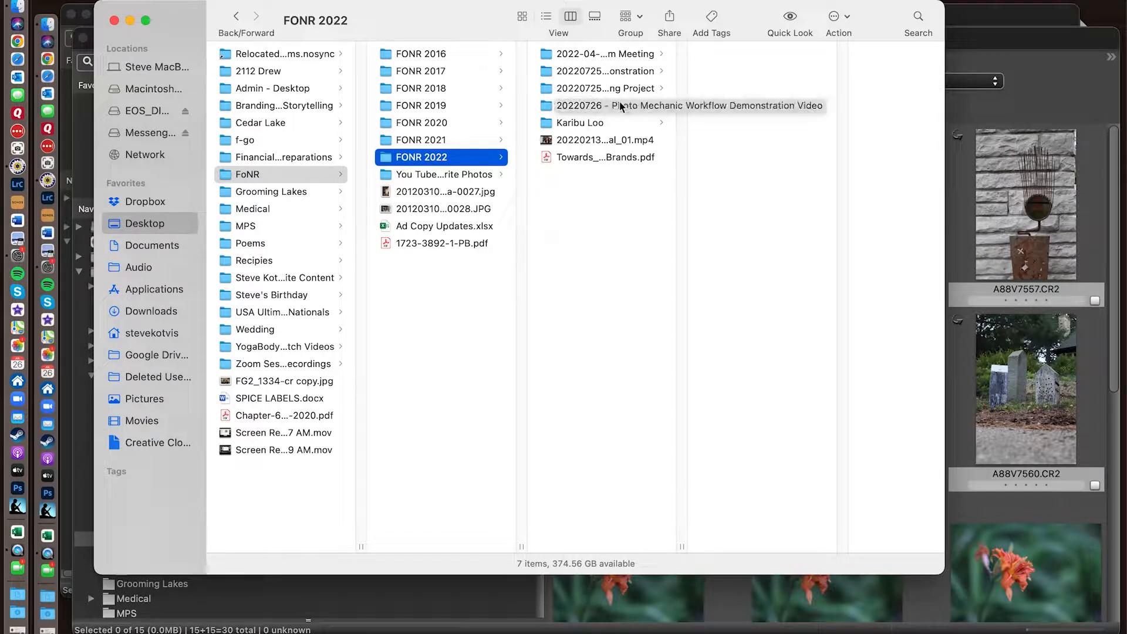
click(623, 105)
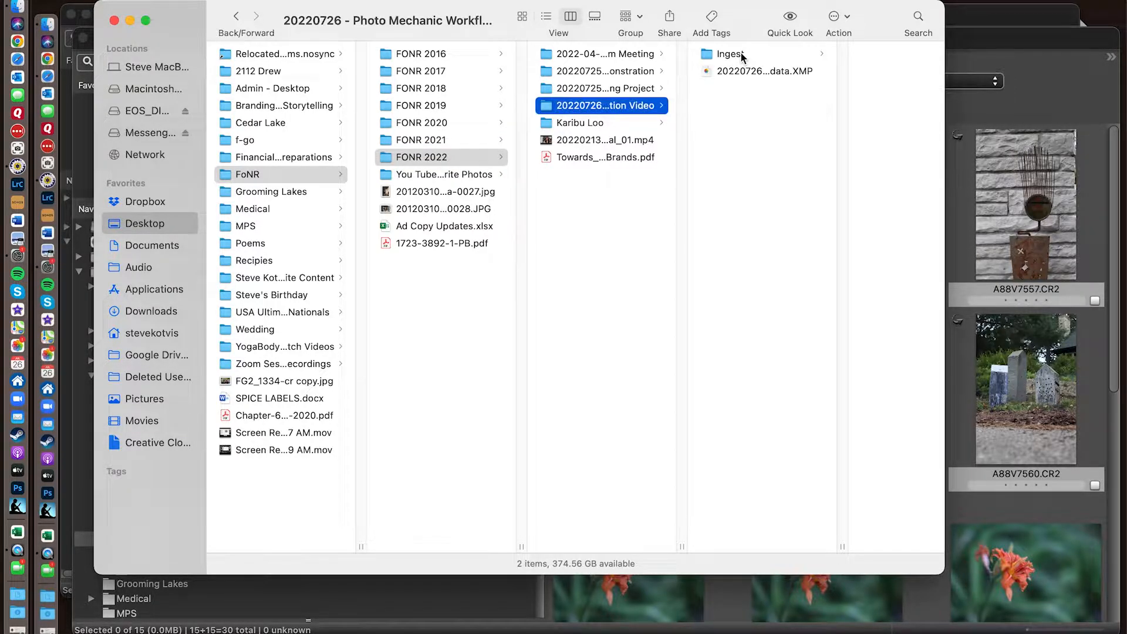
click(739, 54)
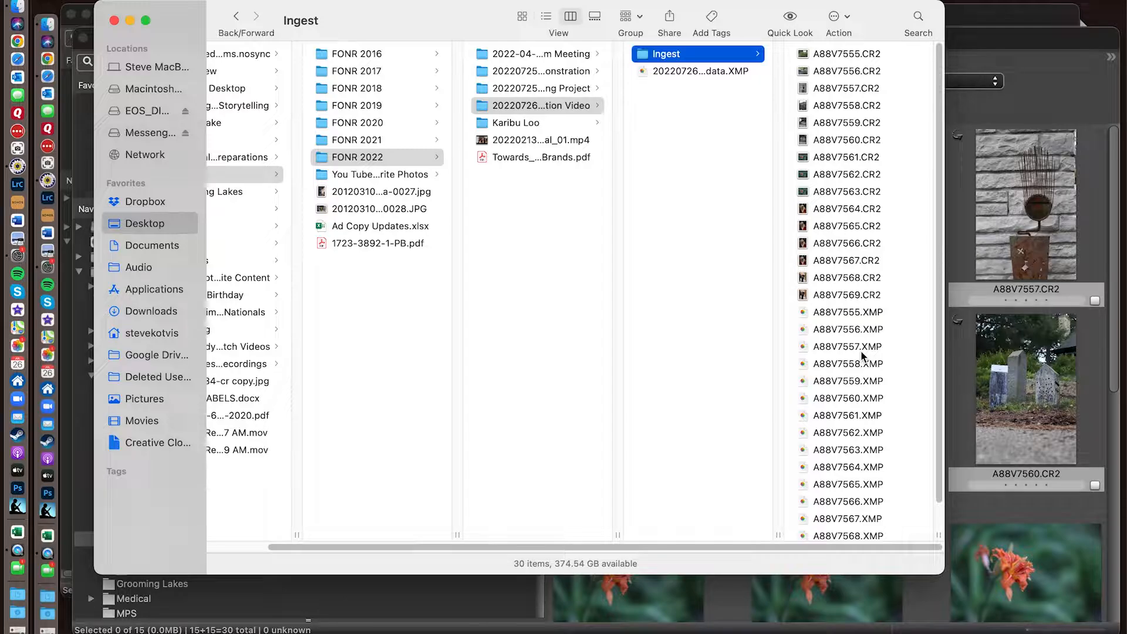
- Inspect the project's metadata XMP file and the CR2 and XMP files in Ingest, and close the Finder window
click(687, 72)
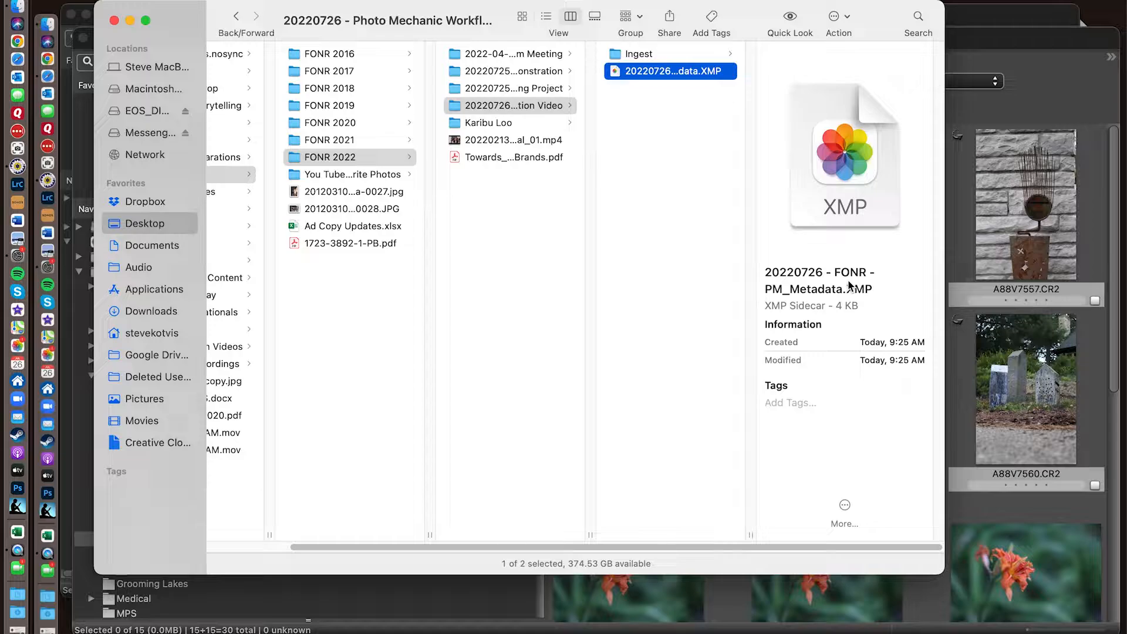
click(639, 54)
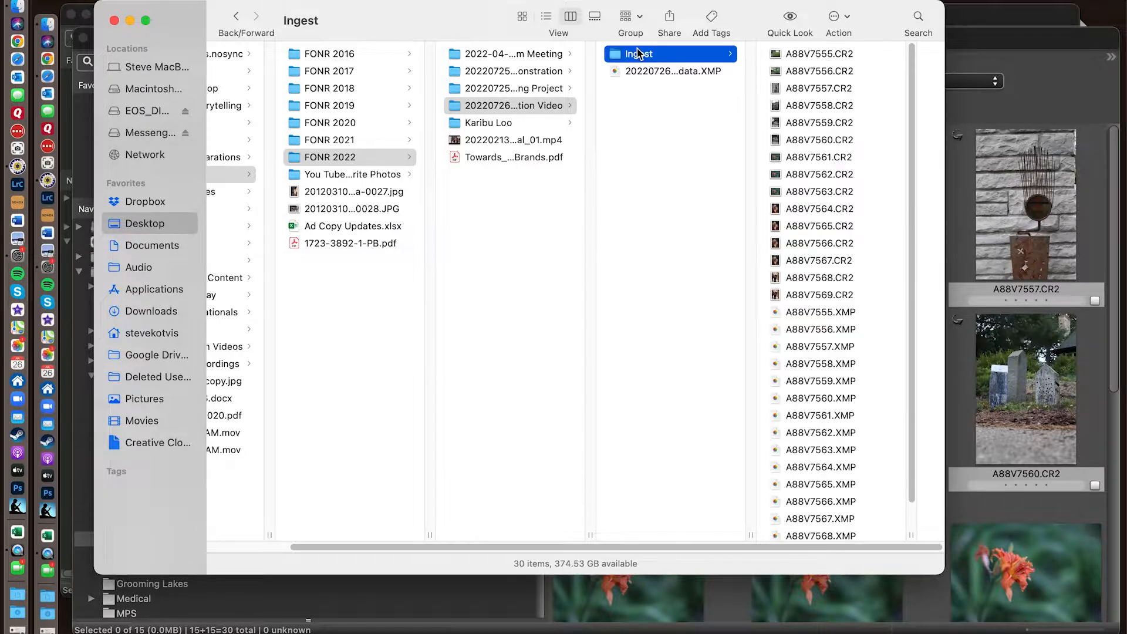
scroll(828, 252, down, 3)
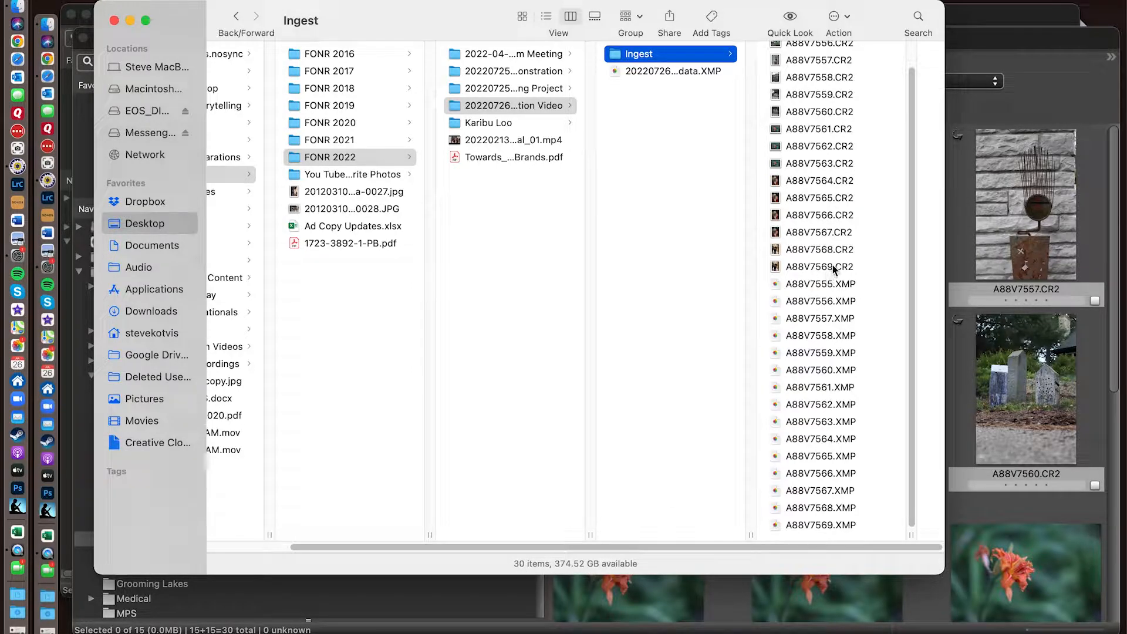
scroll(832, 405, down, 2)
click(115, 21)
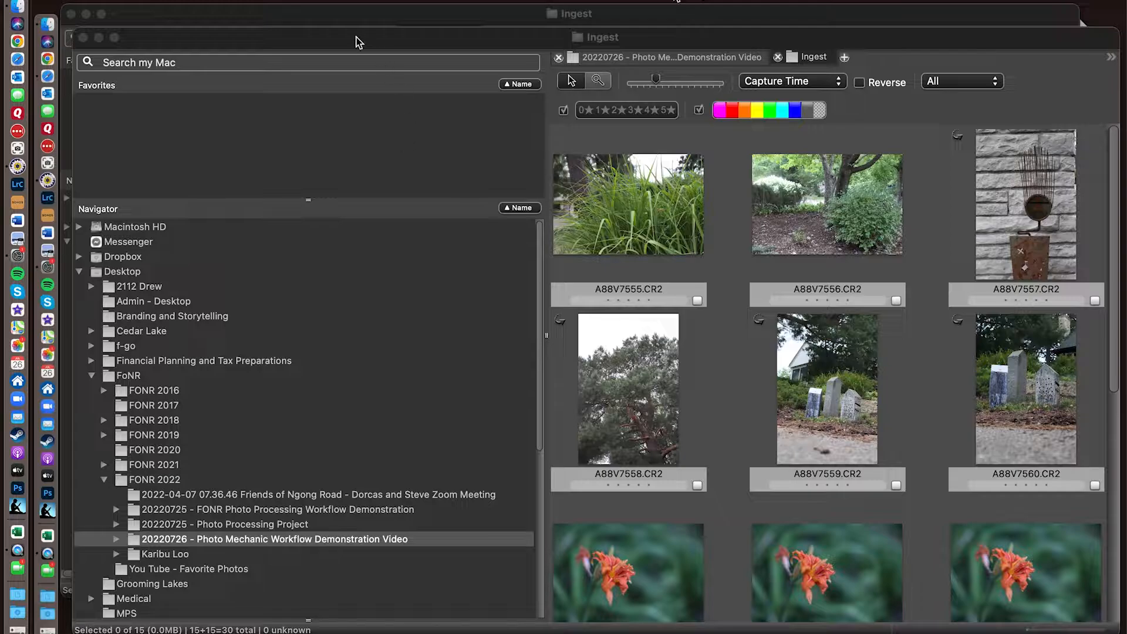
- Return to Photo Mechanic and review the thumbnails in the Ingest contact sheet from first to last
drag(341, 34, 346, 1)
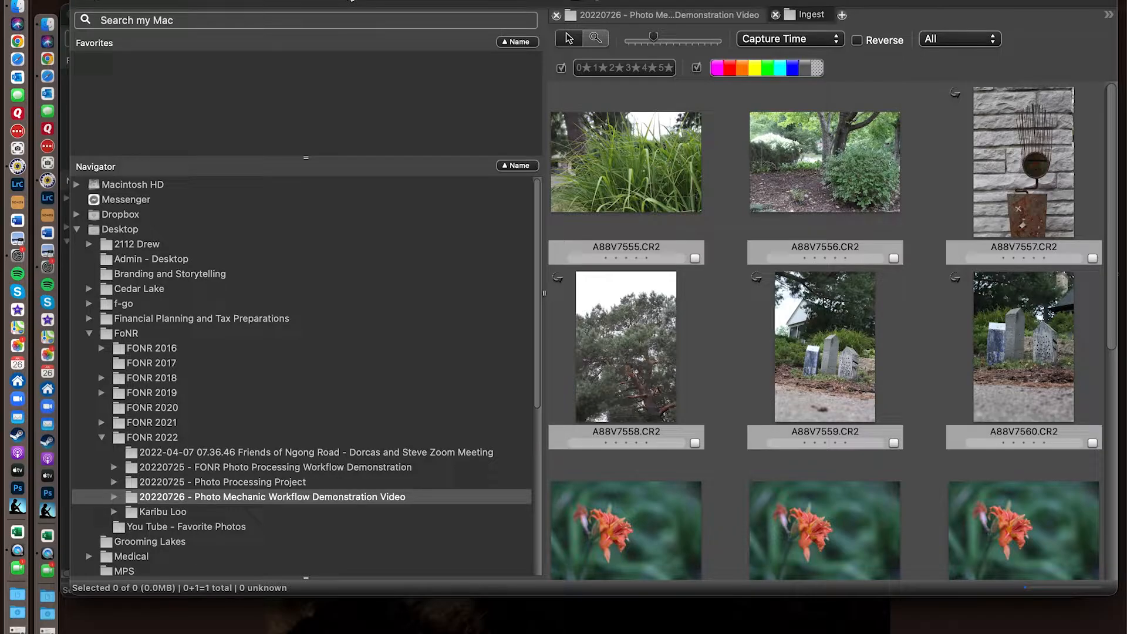
mouse_move(684, 253)
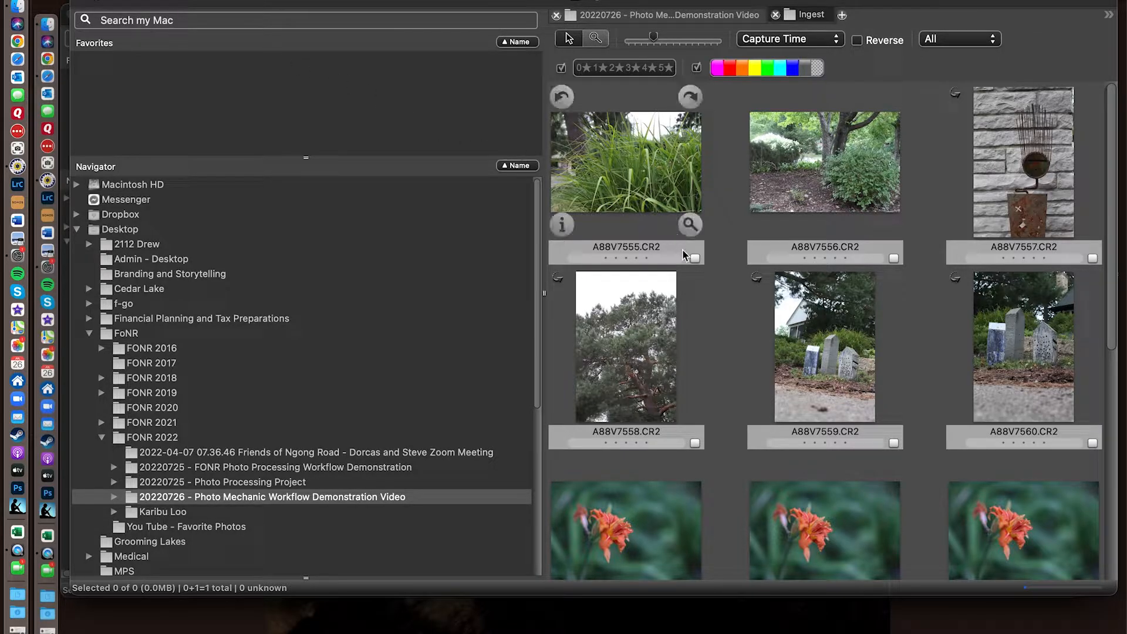
scroll(682, 250, down, 5)
scroll(682, 250, up, 5)
scroll(684, 253, down, 5)
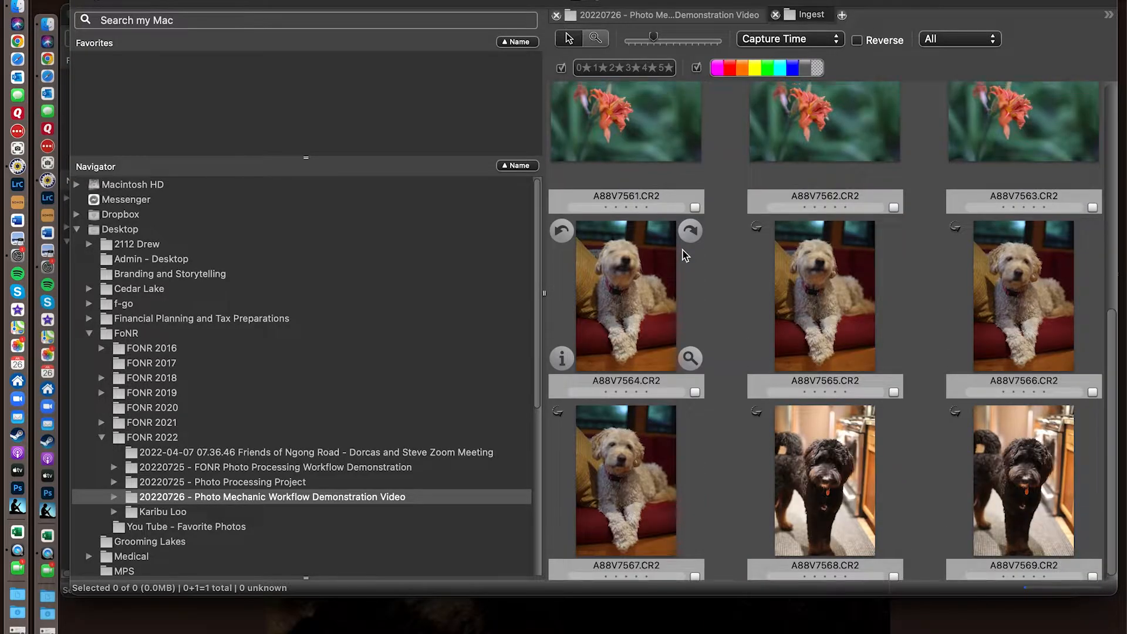
scroll(684, 254, up, 5)
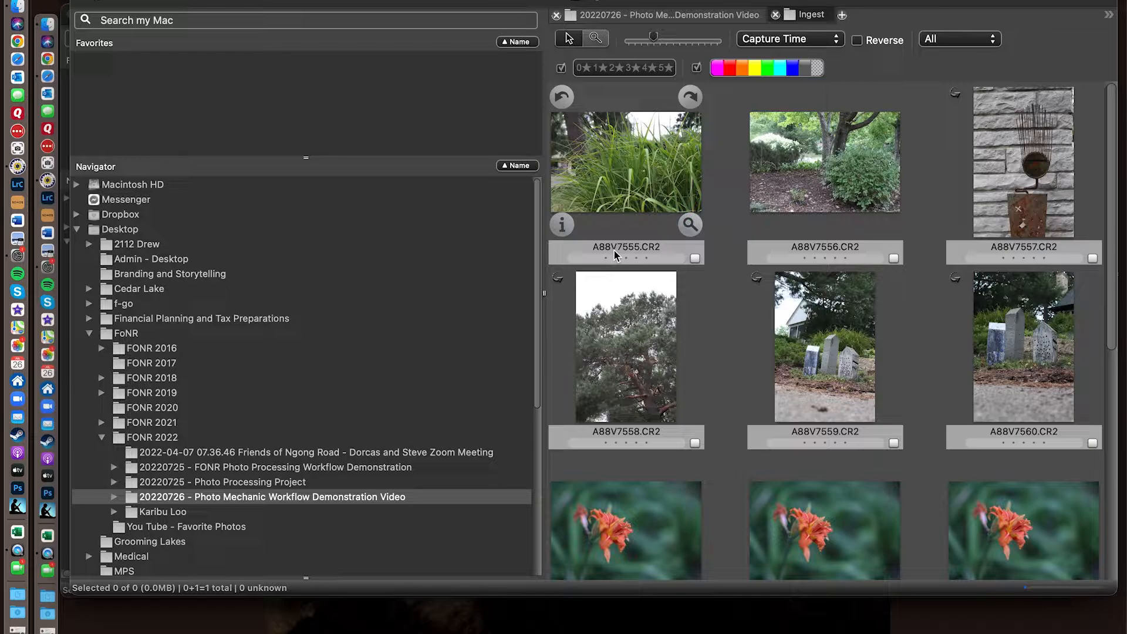
- Select the Ingest subfolder under the 20220726 project folder and close the project folder's empty contact sheet
click(114, 498)
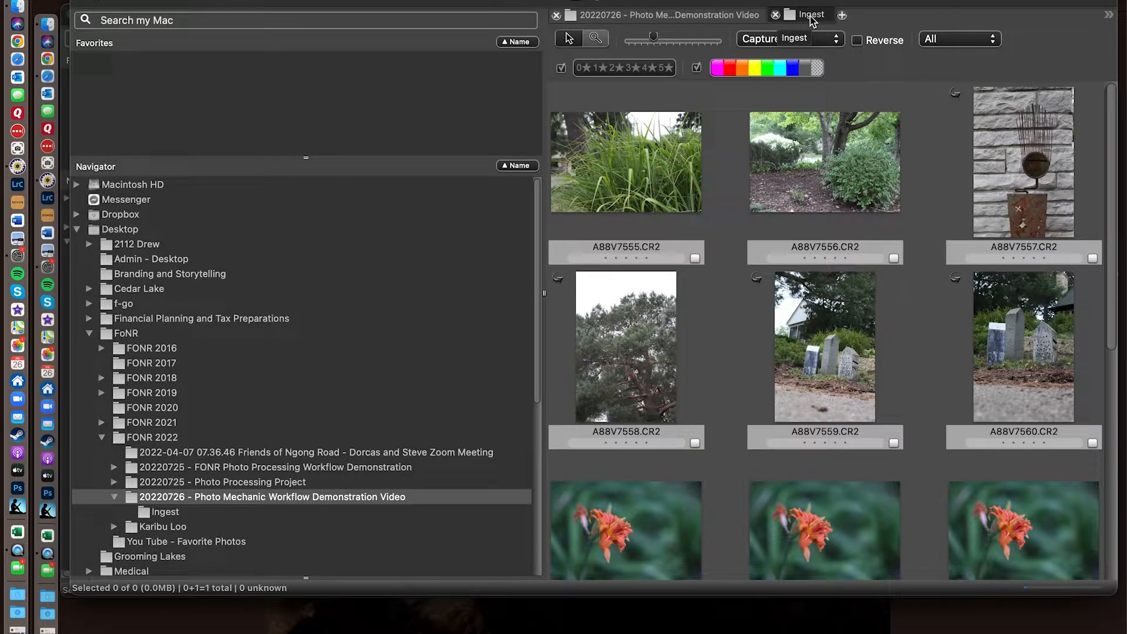
click(671, 17)
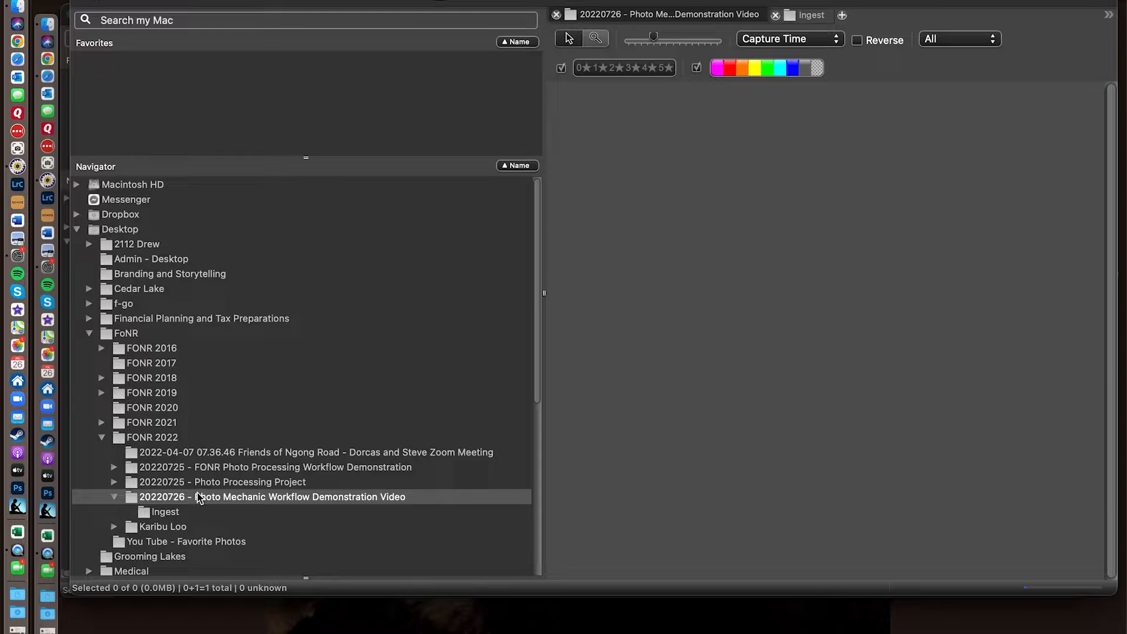
click(170, 514)
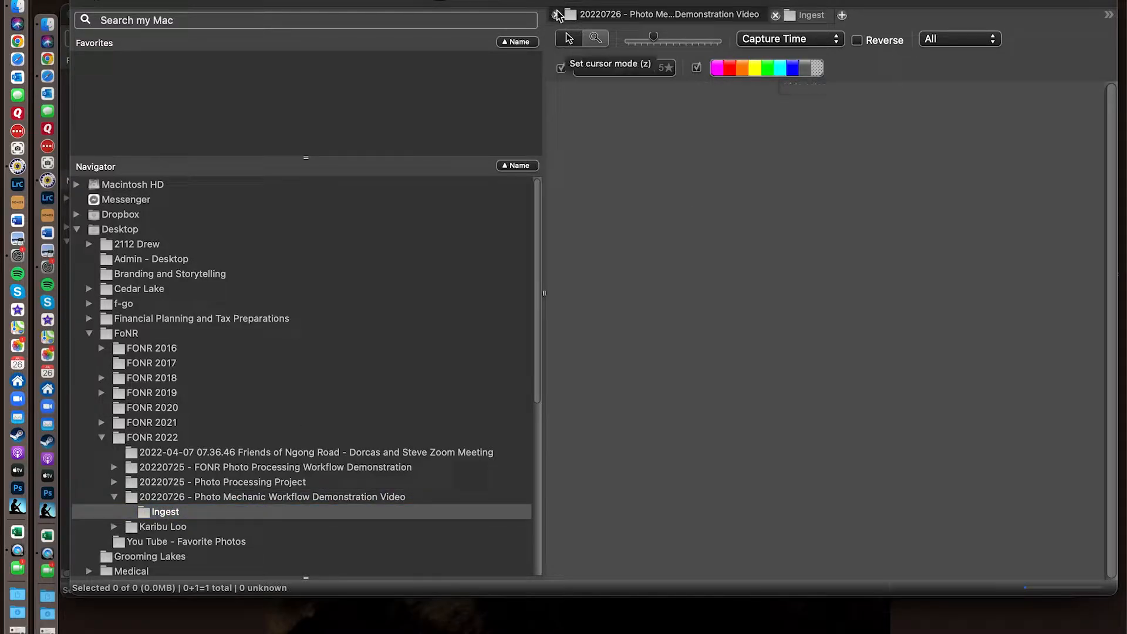
click(556, 15)
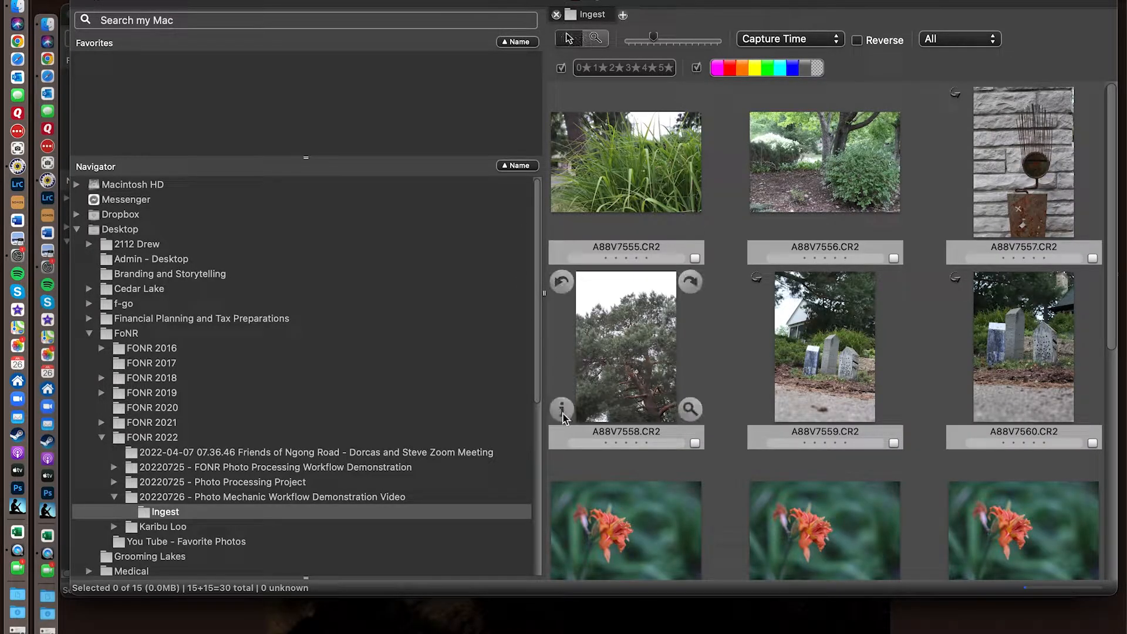
- Widen the contact sheet area and shrink the thumbnails so that all photos fit in rows of five
drag(543, 291, 354, 284)
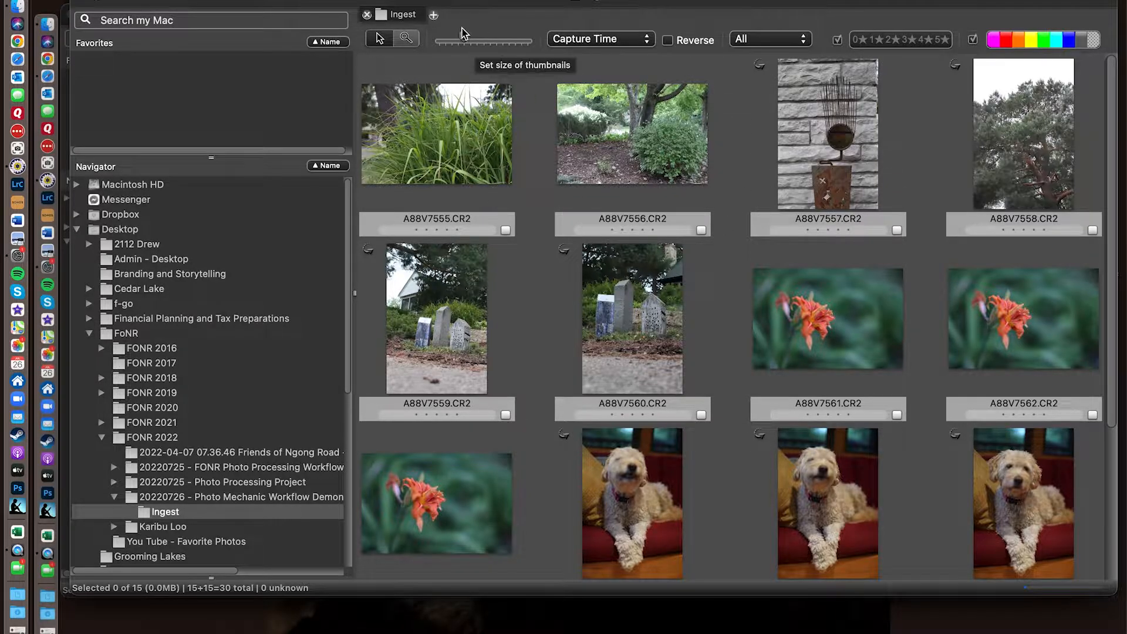
mouse_move(462, 39)
mouse_down()
mouse_move(497, 37)
mouse_move(457, 46)
mouse_up()
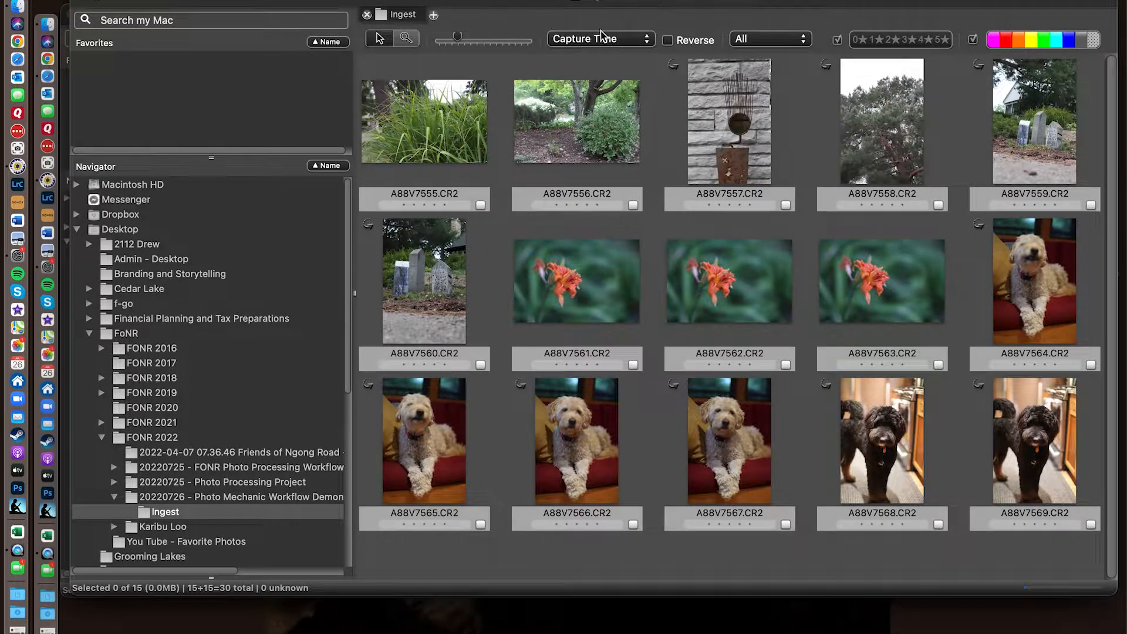
- Review the available sort orders and sort the Ingest photos by Capture Time
click(603, 49)
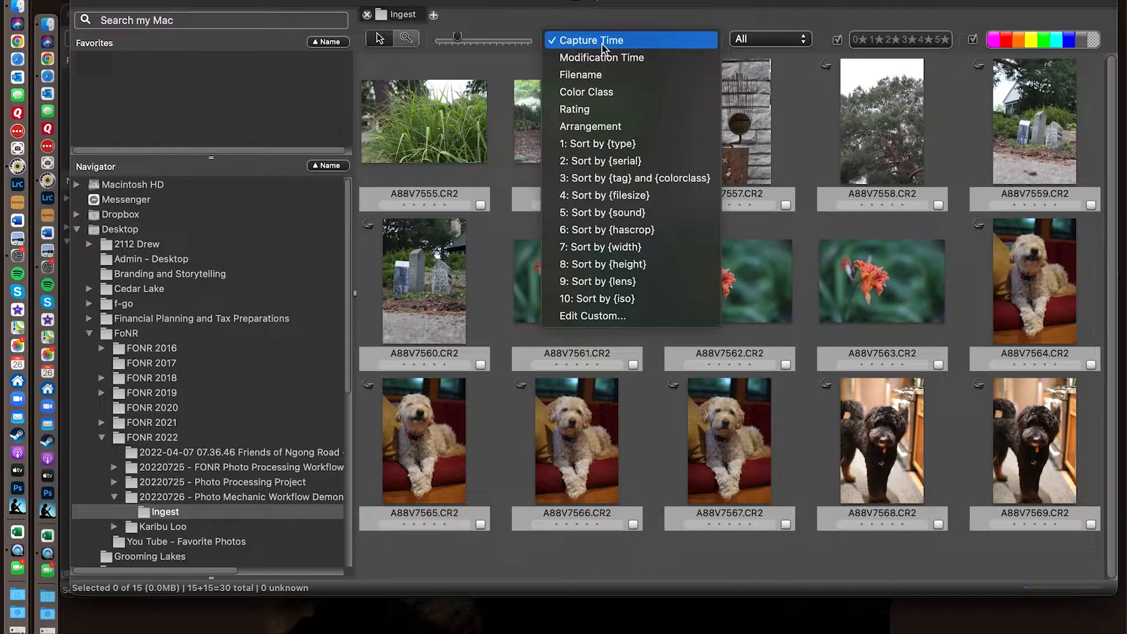
click(601, 44)
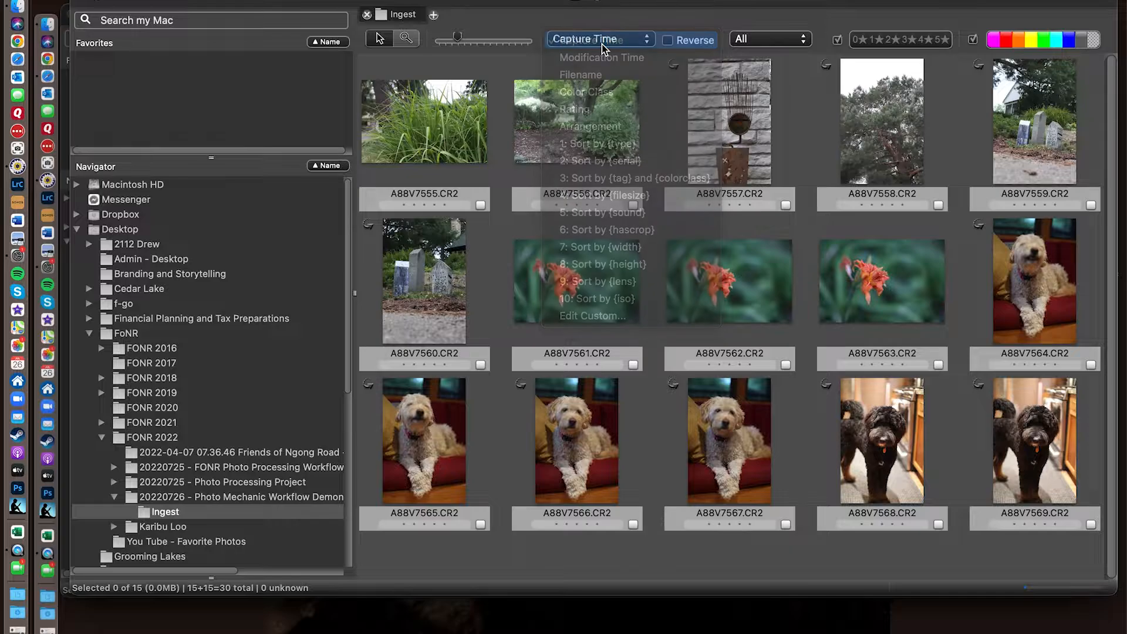
click(601, 44)
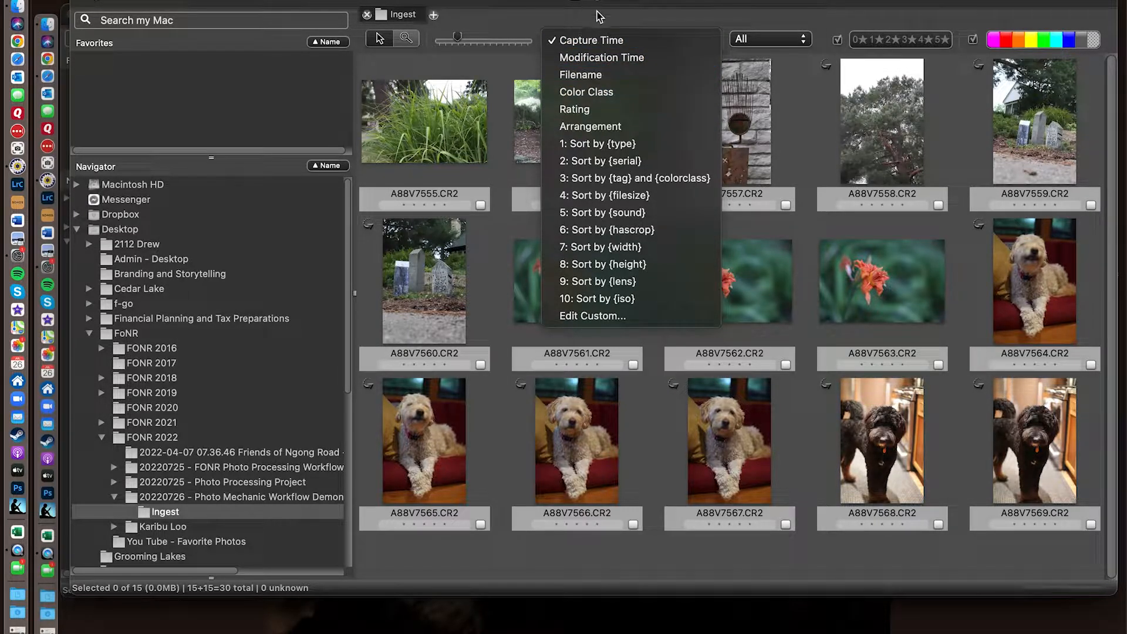
click(586, 43)
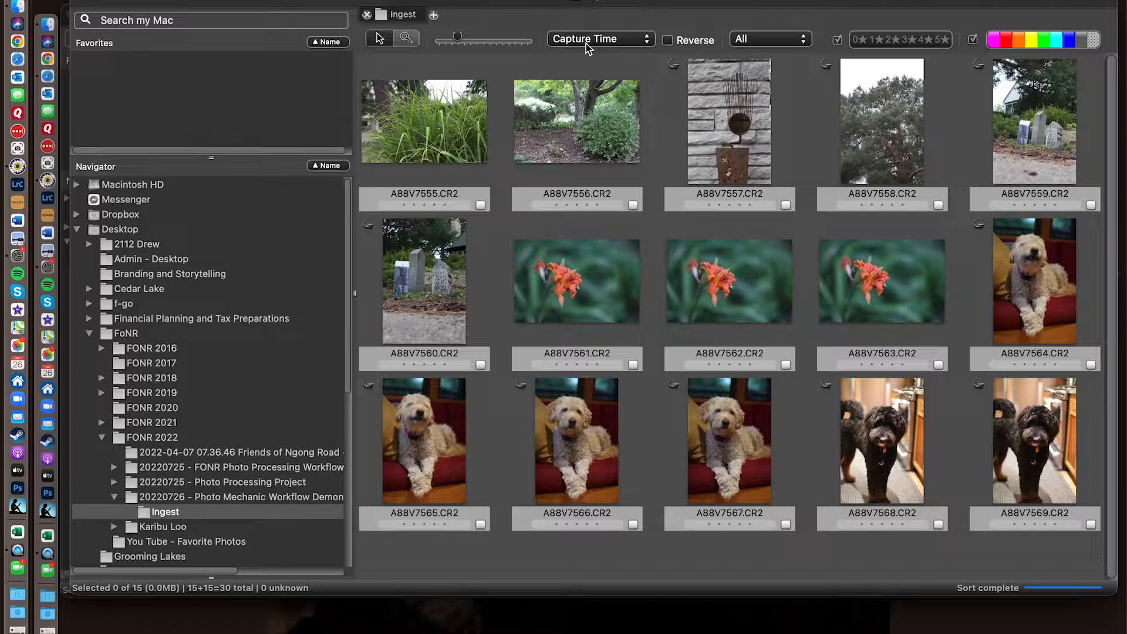
- Try the reversed sort order on the Ingest photos and restore the normal order
click(669, 41)
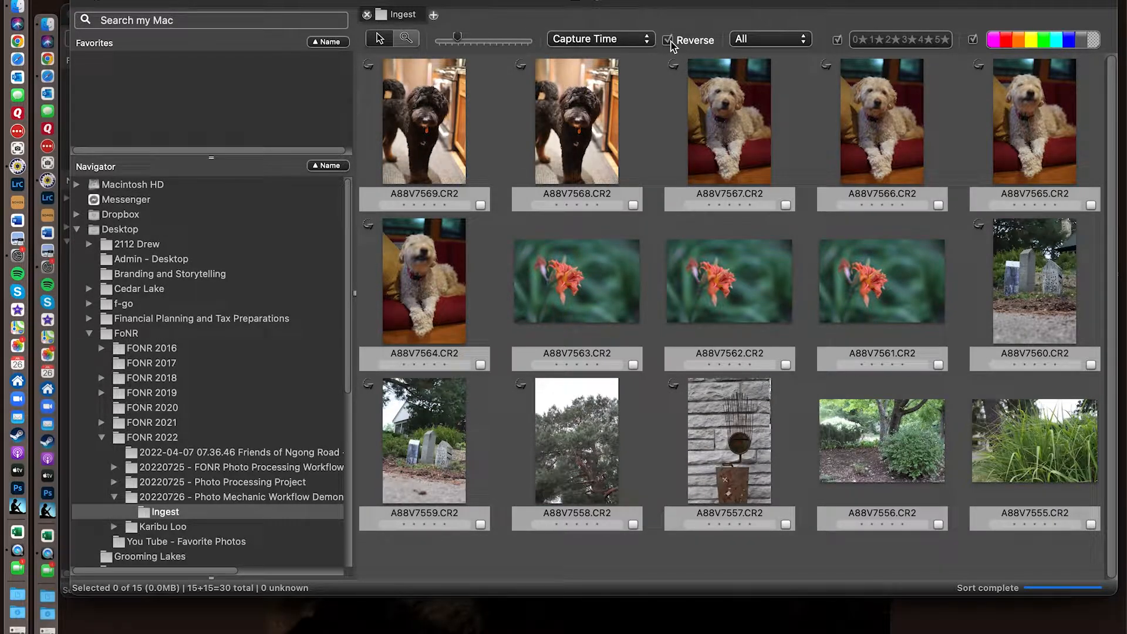
click(670, 42)
click(670, 41)
mouse_move(731, 120)
click(668, 41)
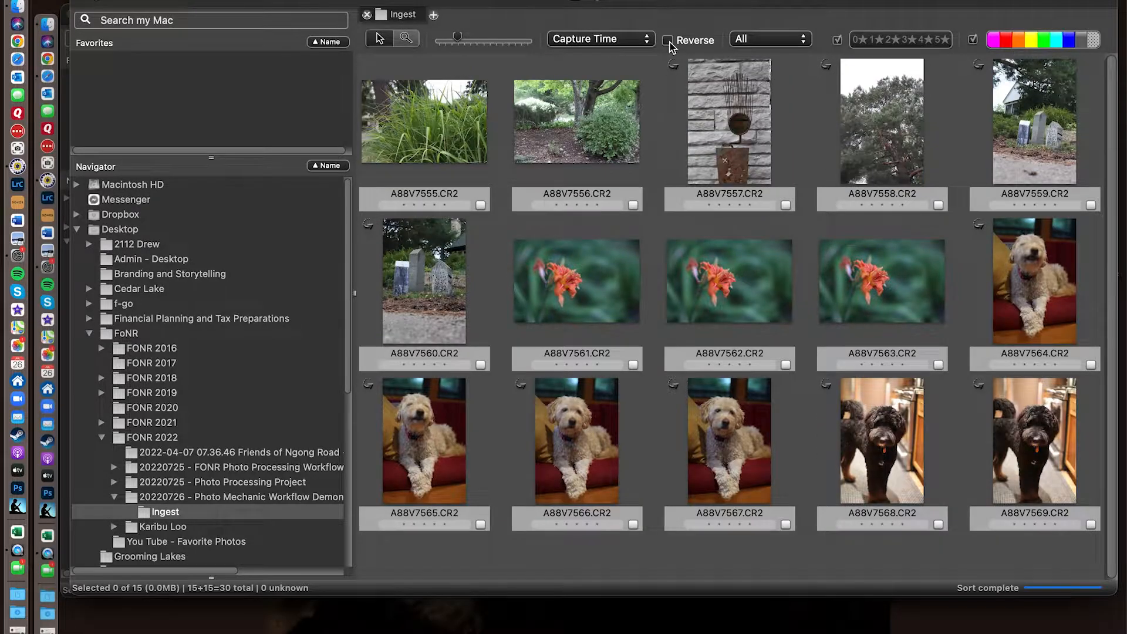
- Filter the contact sheet to Tagged photos only and restore the display to All
click(758, 39)
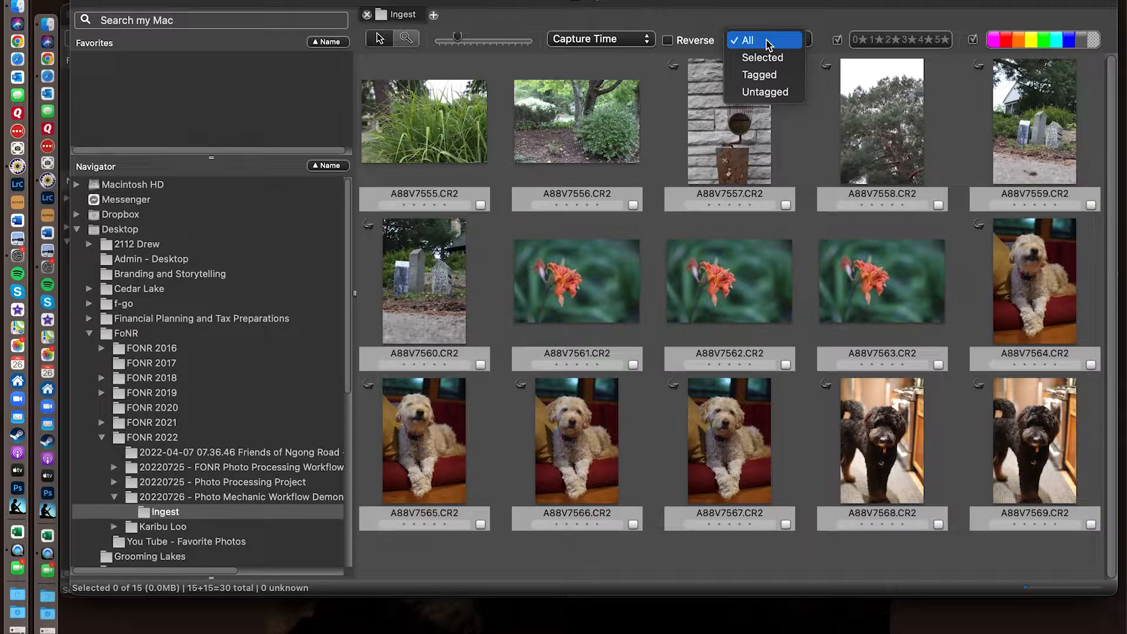
click(760, 75)
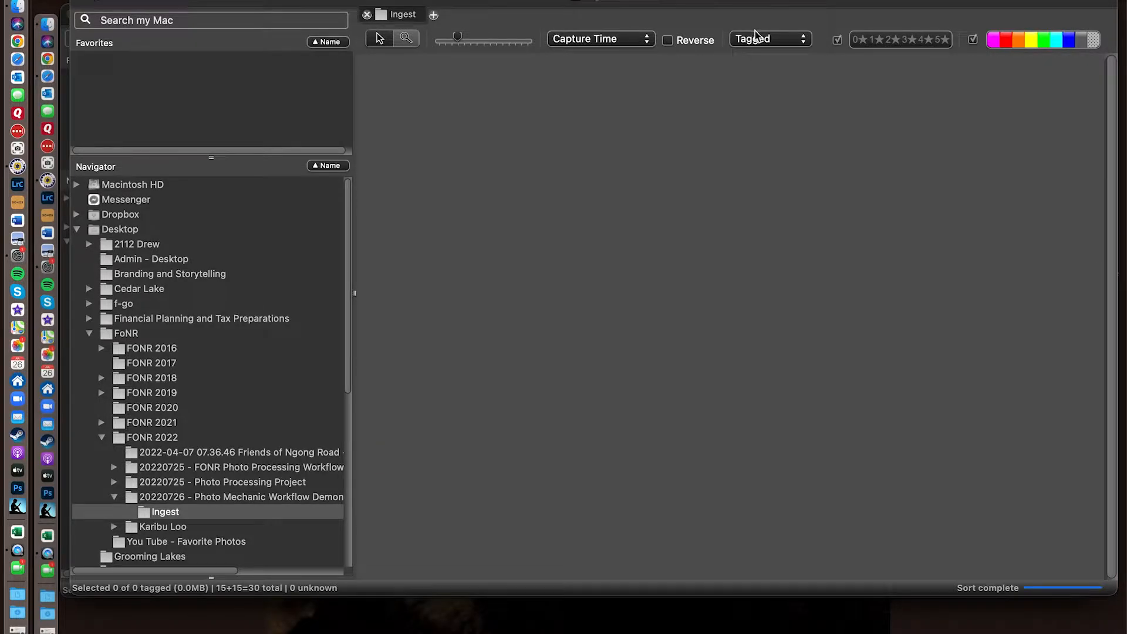
click(756, 36)
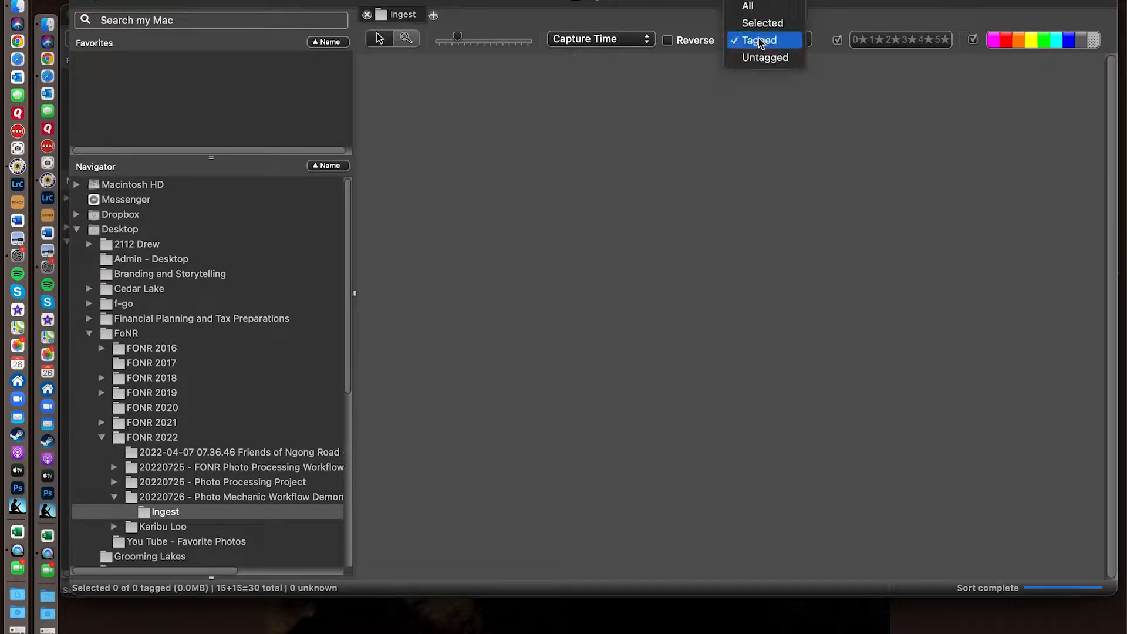
click(755, 8)
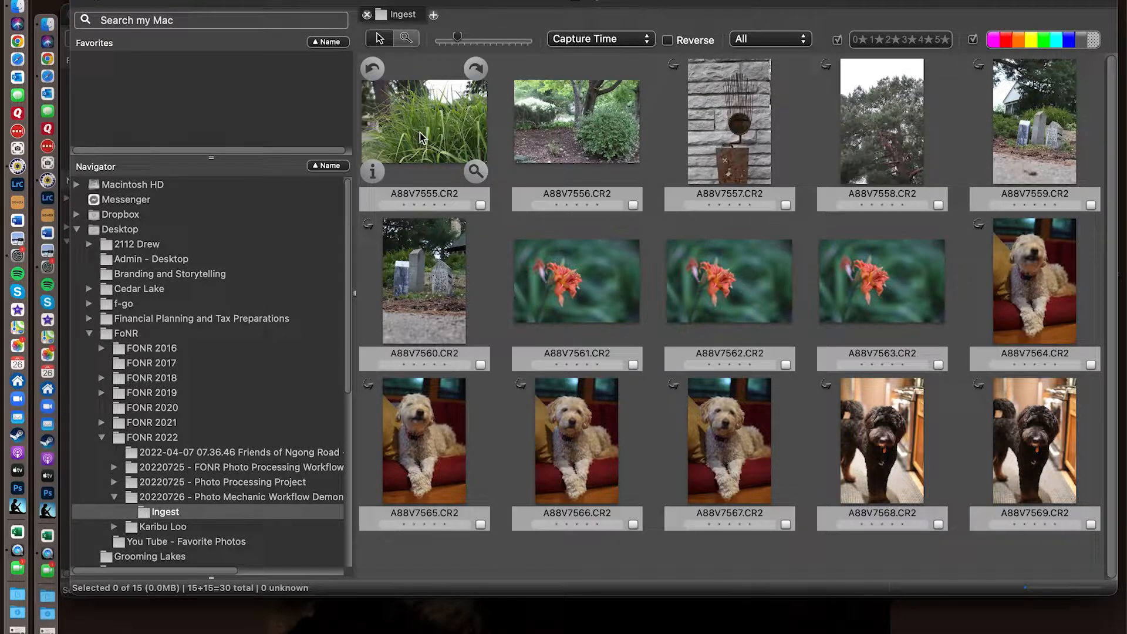
- Select all photos in the Ingest contact sheet and start renaming them
click(422, 111)
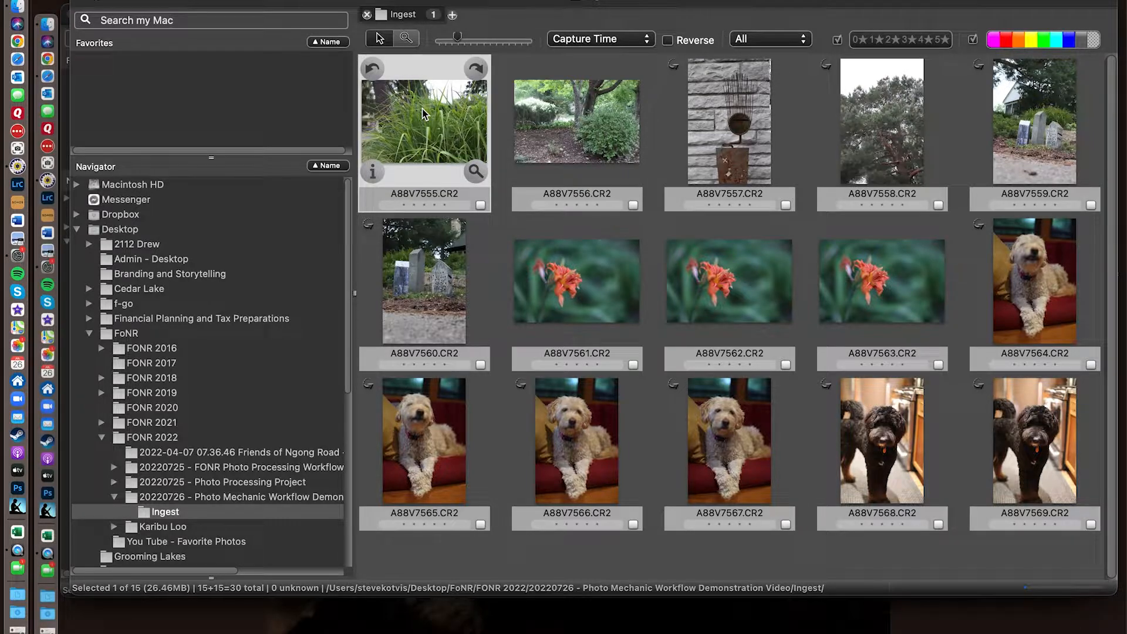
key(super+a)
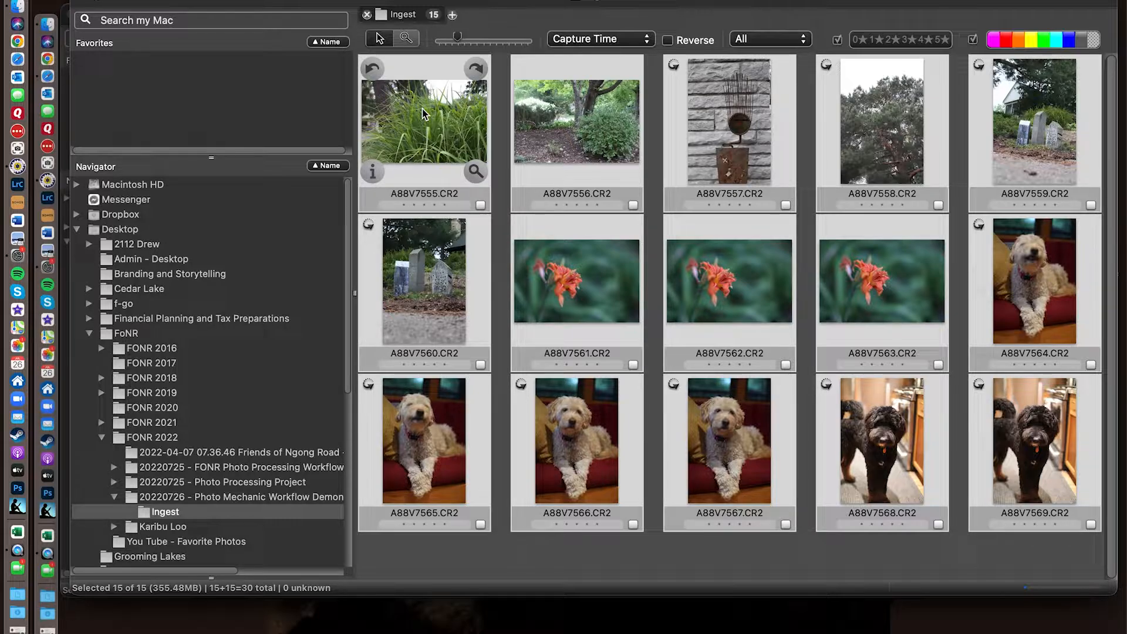
click(154, 1)
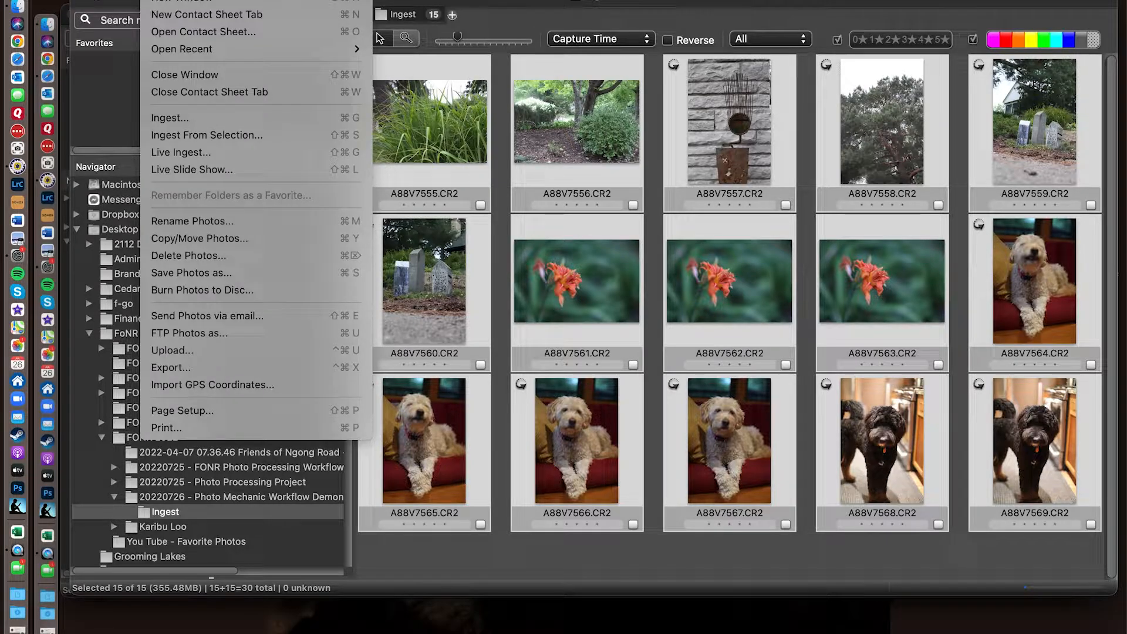
click(172, 225)
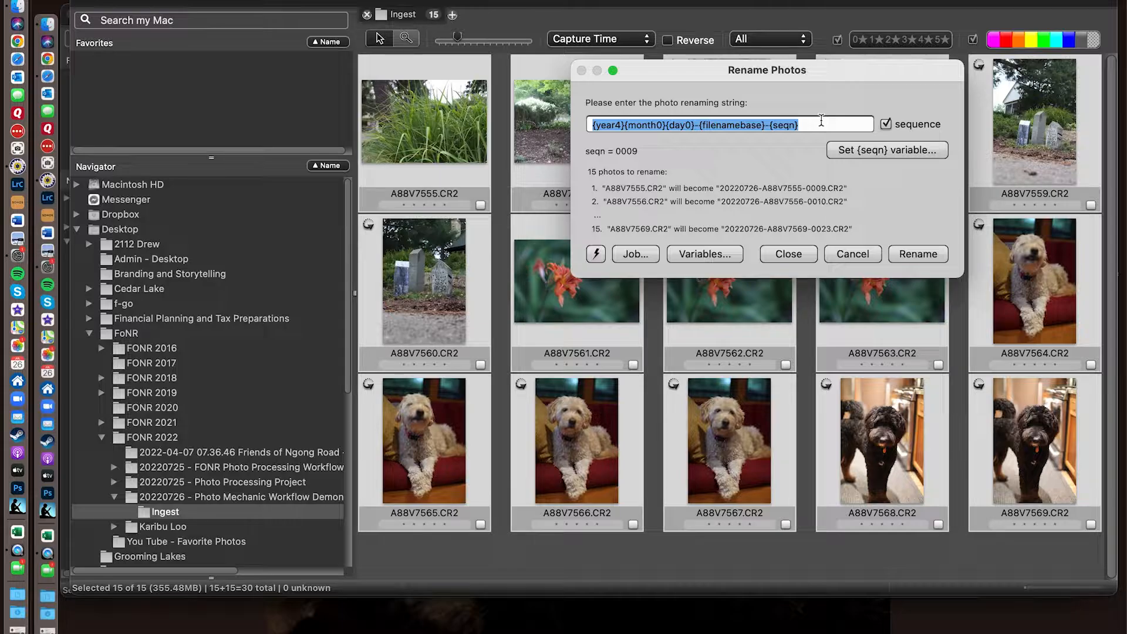
- Toggle the sequence number off and back on in the renaming string and set the {seqn} variable to 0001
click(886, 124)
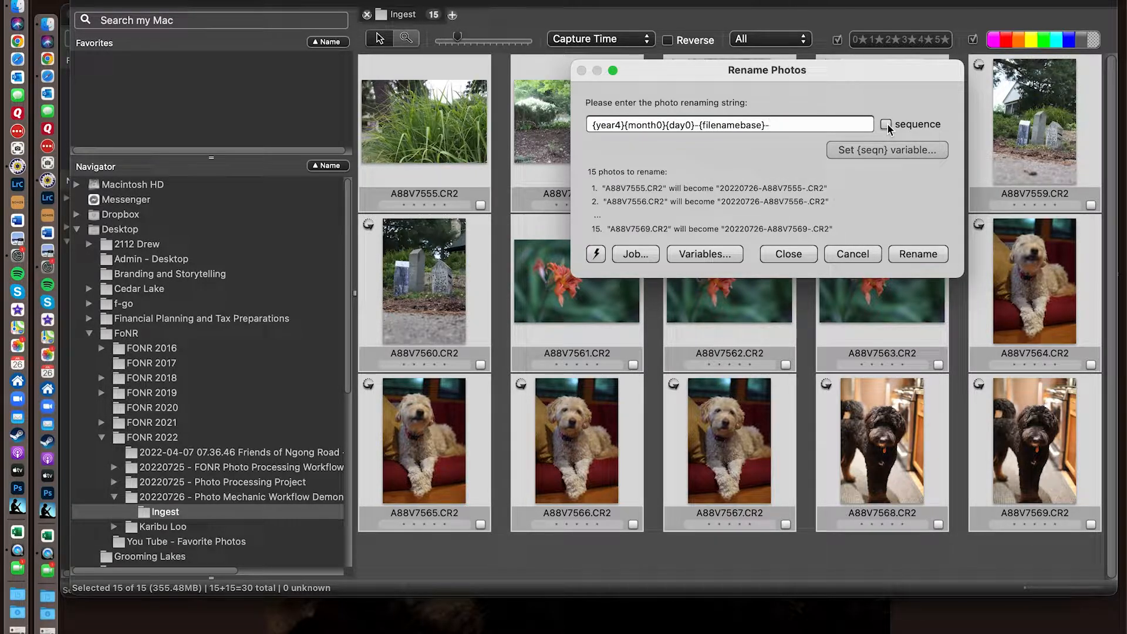
click(886, 124)
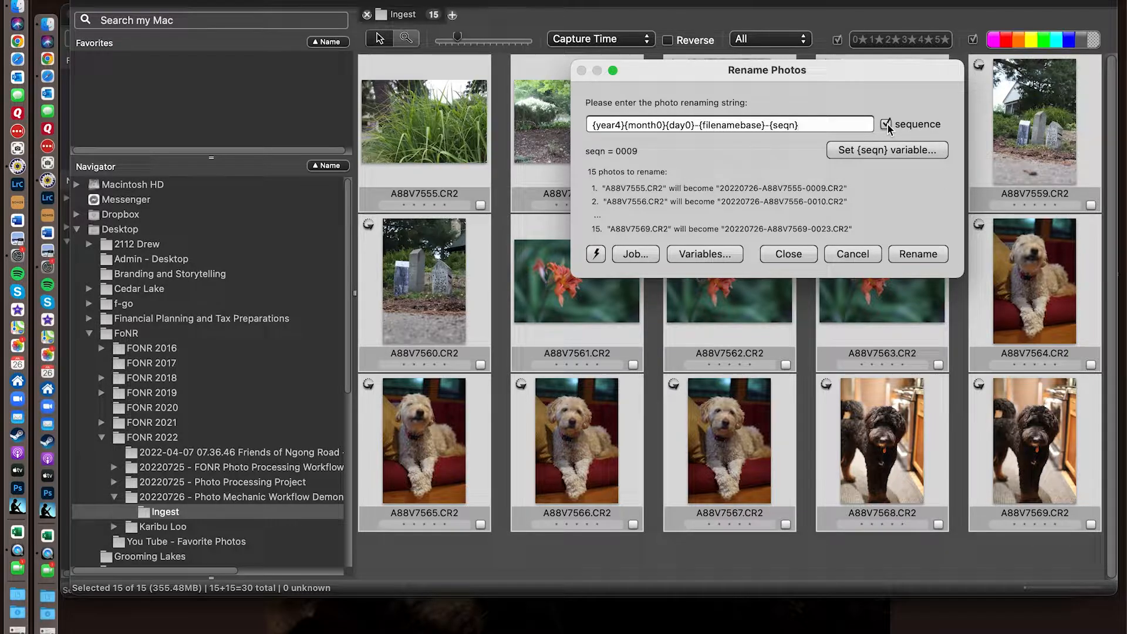
click(861, 152)
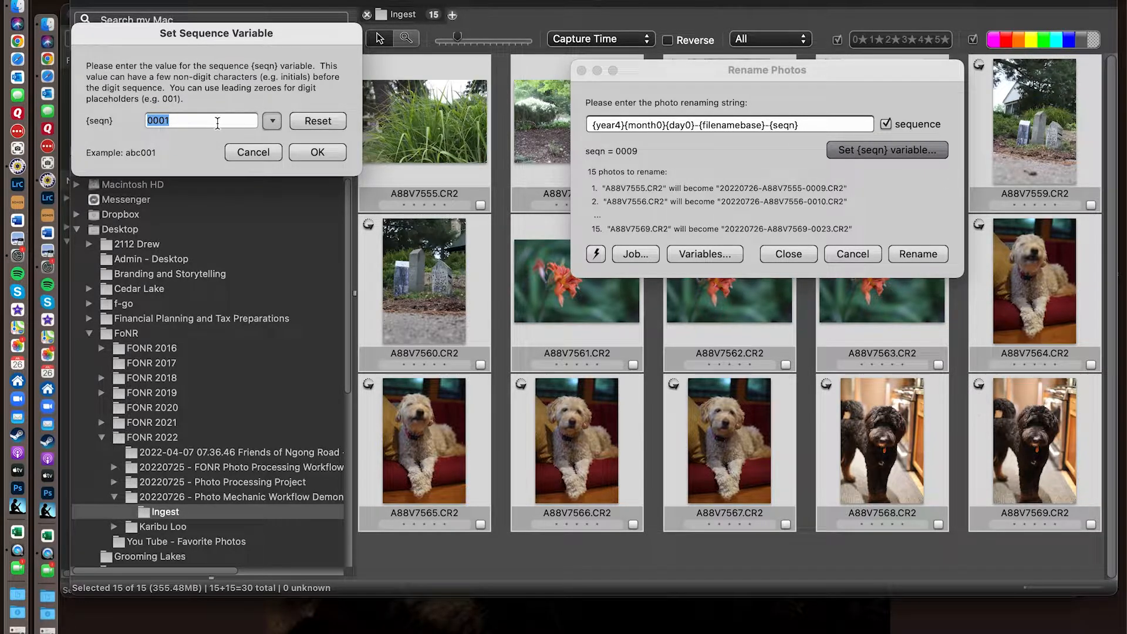
click(338, 156)
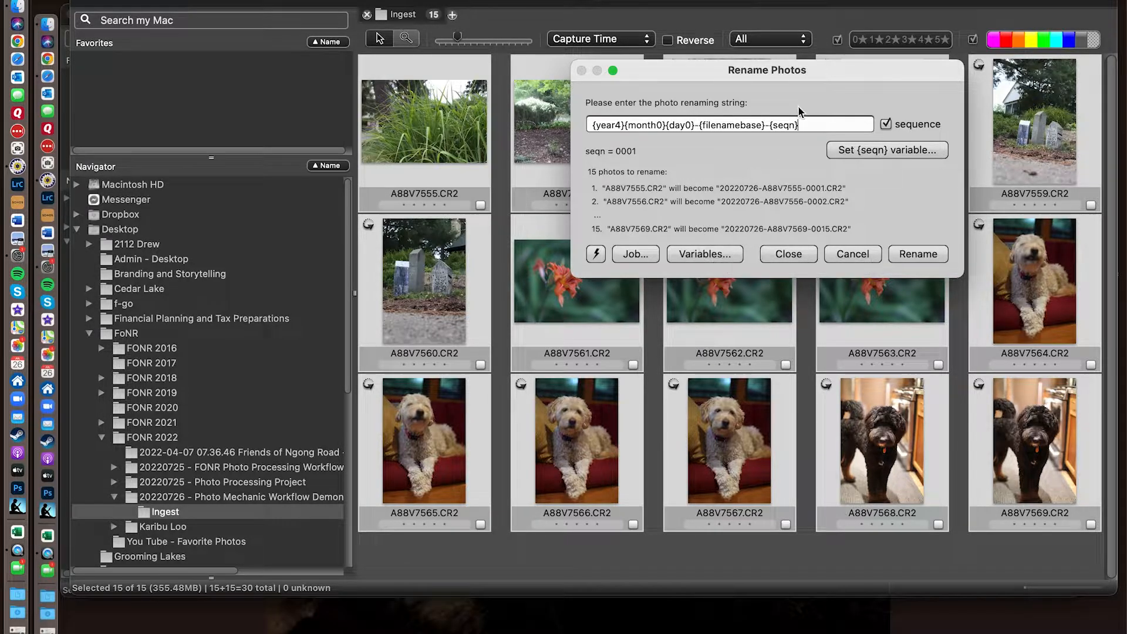
- Open the list of renaming variables and examine the Camera, Nikon Picture Control, IPTC Fields and Time groups
triple_click(810, 126)
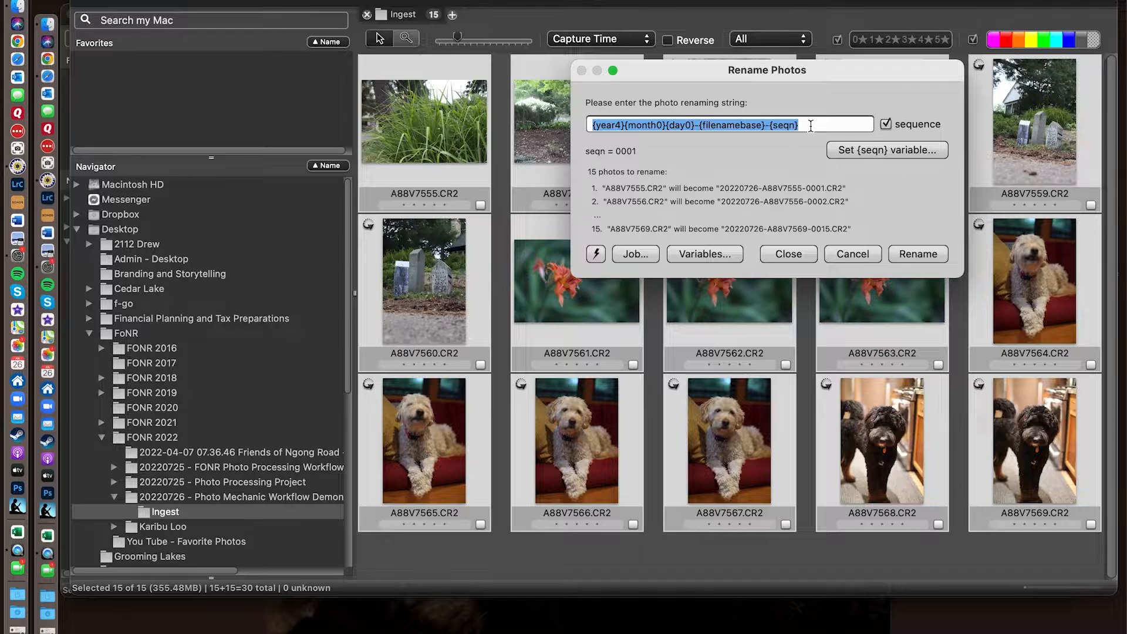
click(811, 125)
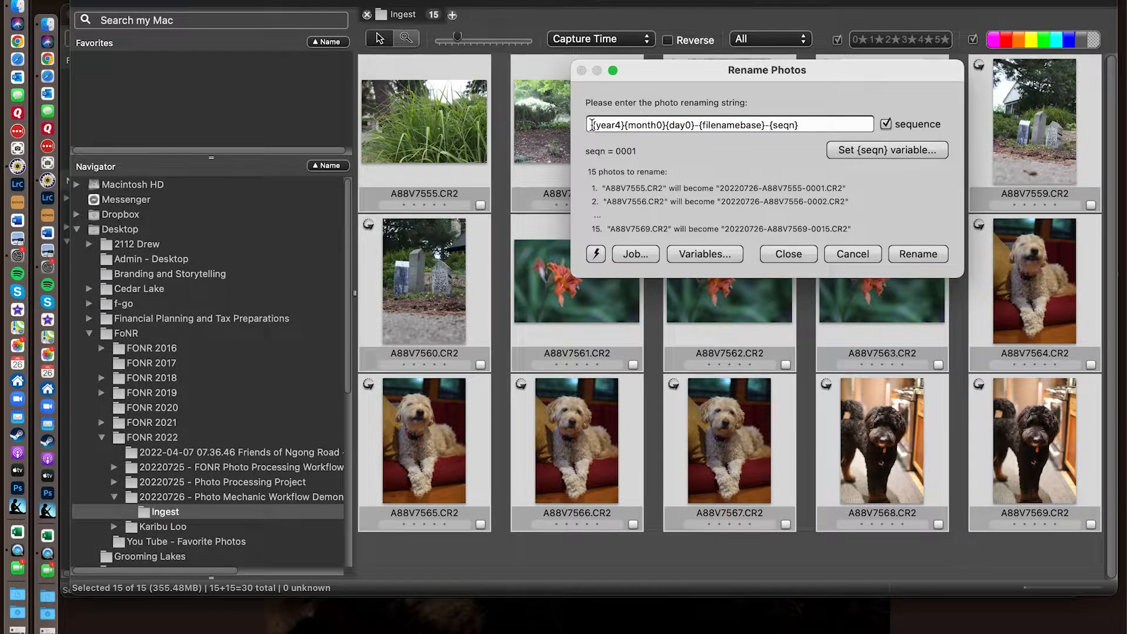
click(698, 253)
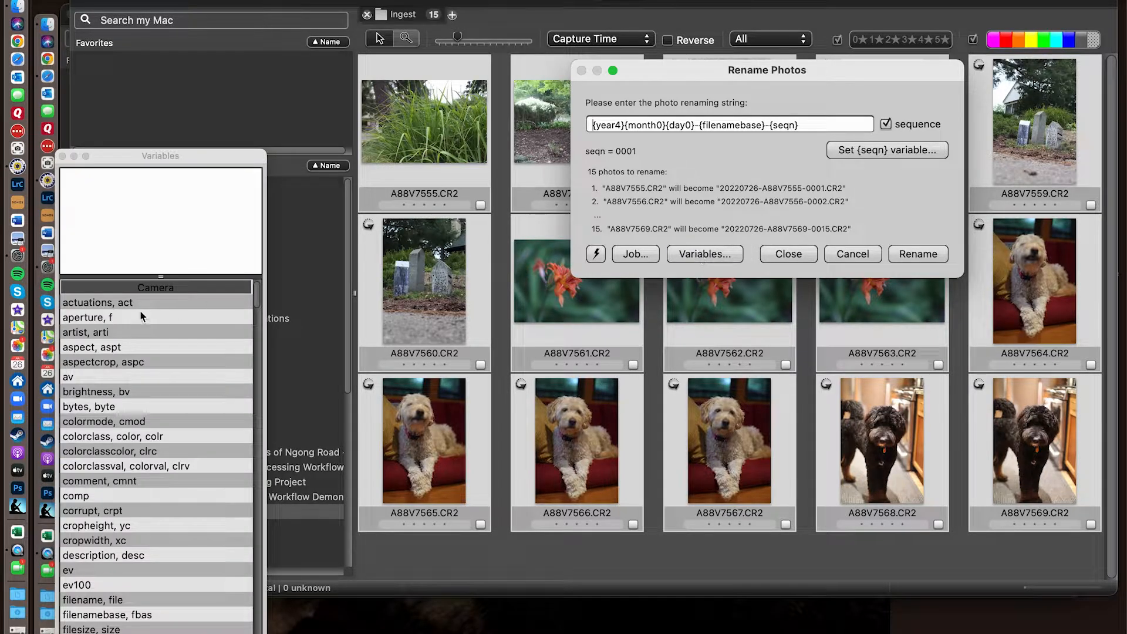
scroll(150, 486, down, 10)
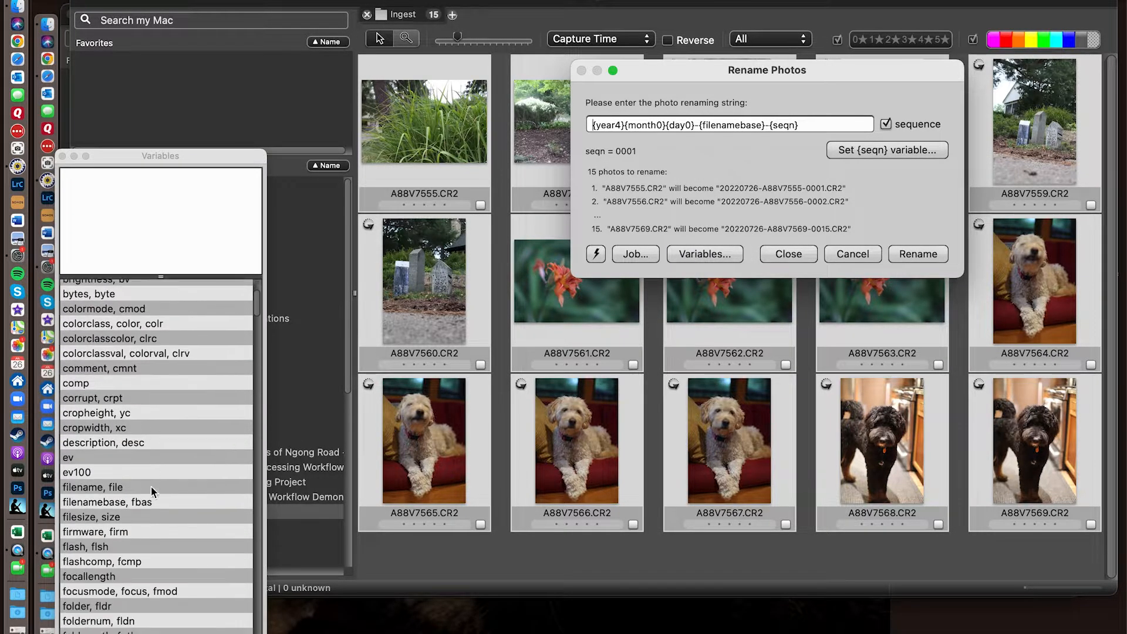
scroll(151, 491, down, 20)
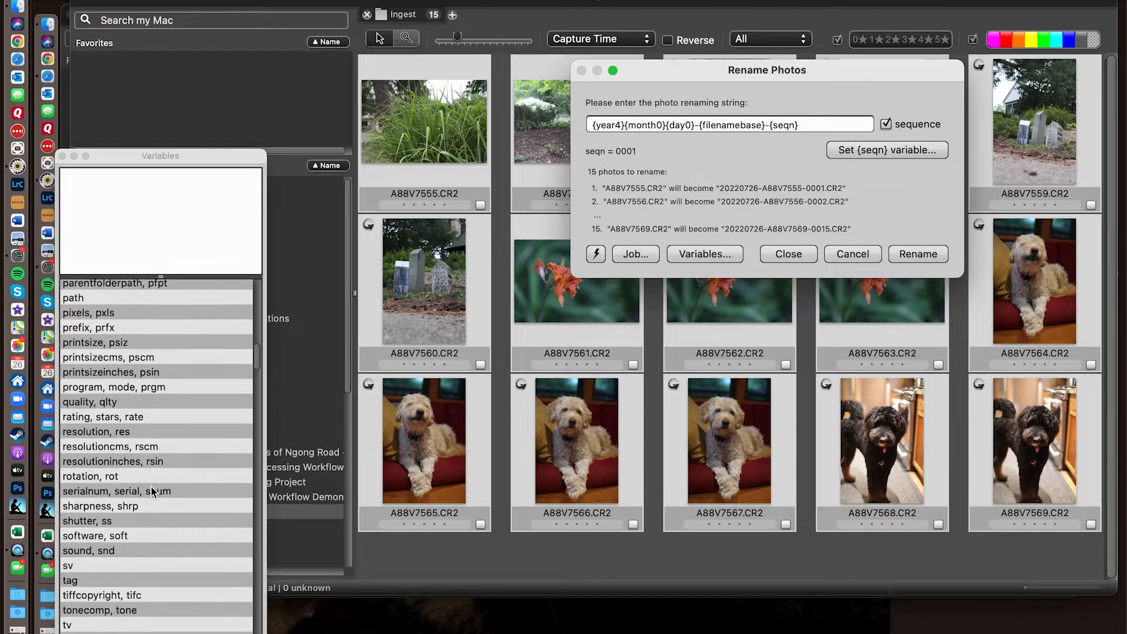
scroll(151, 492, up, 5)
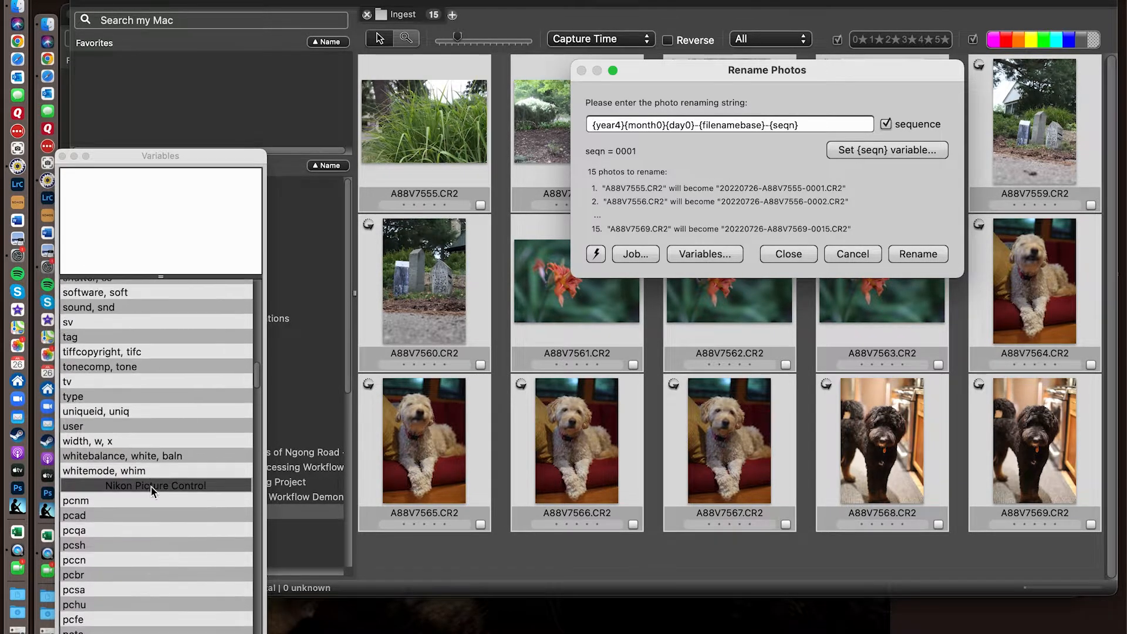
scroll(151, 492, down, 5)
scroll(151, 492, down, 15)
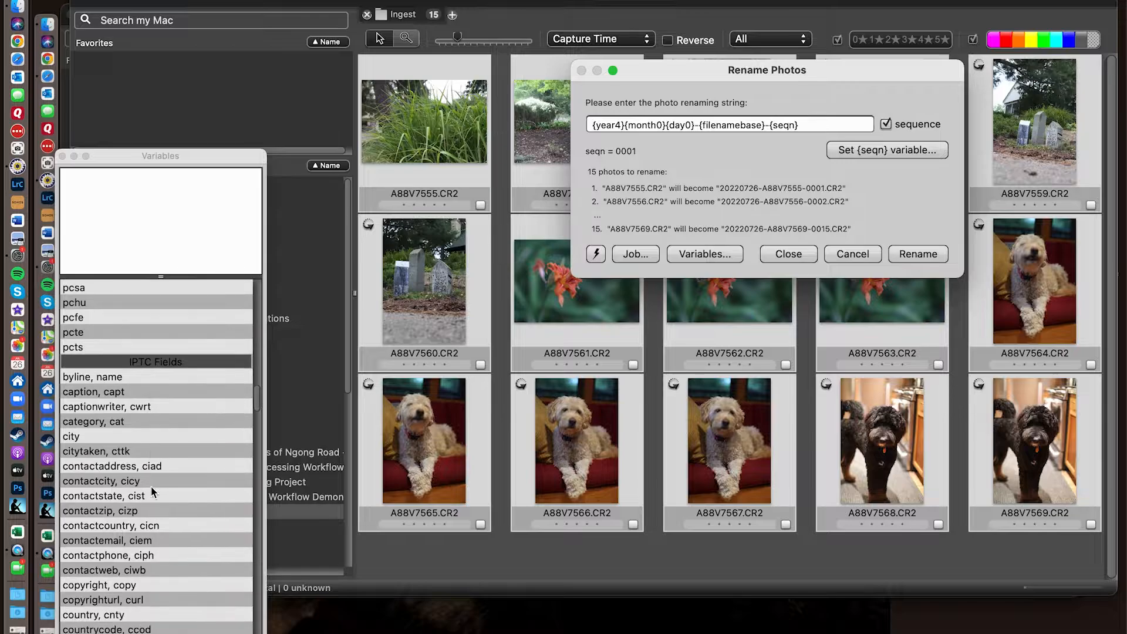
scroll(150, 492, down, 15)
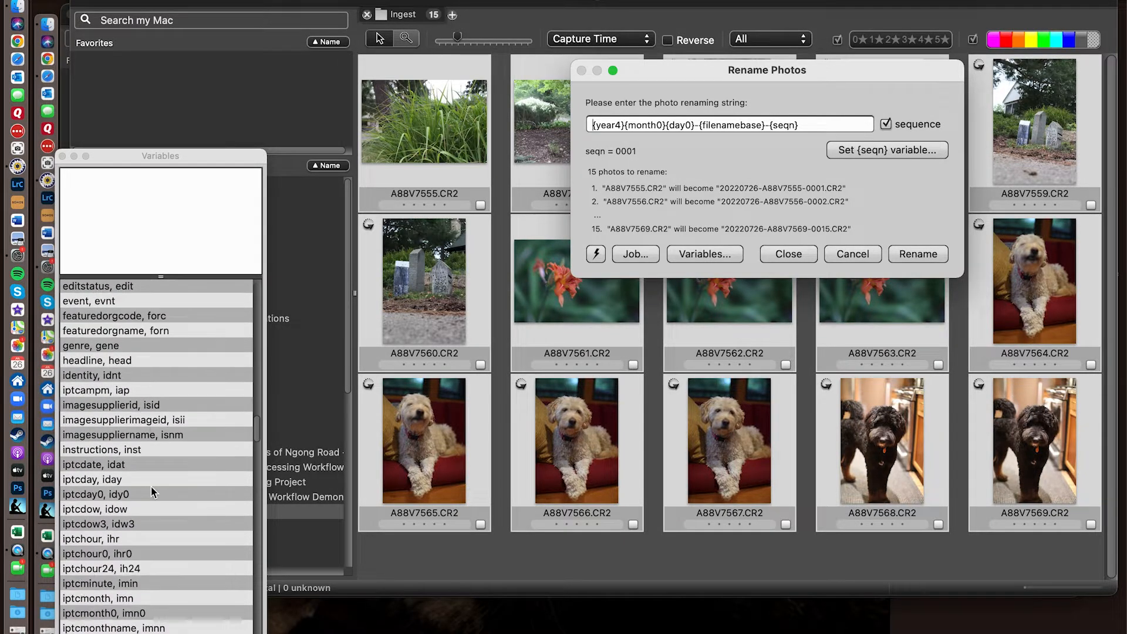
scroll(150, 492, down, 10)
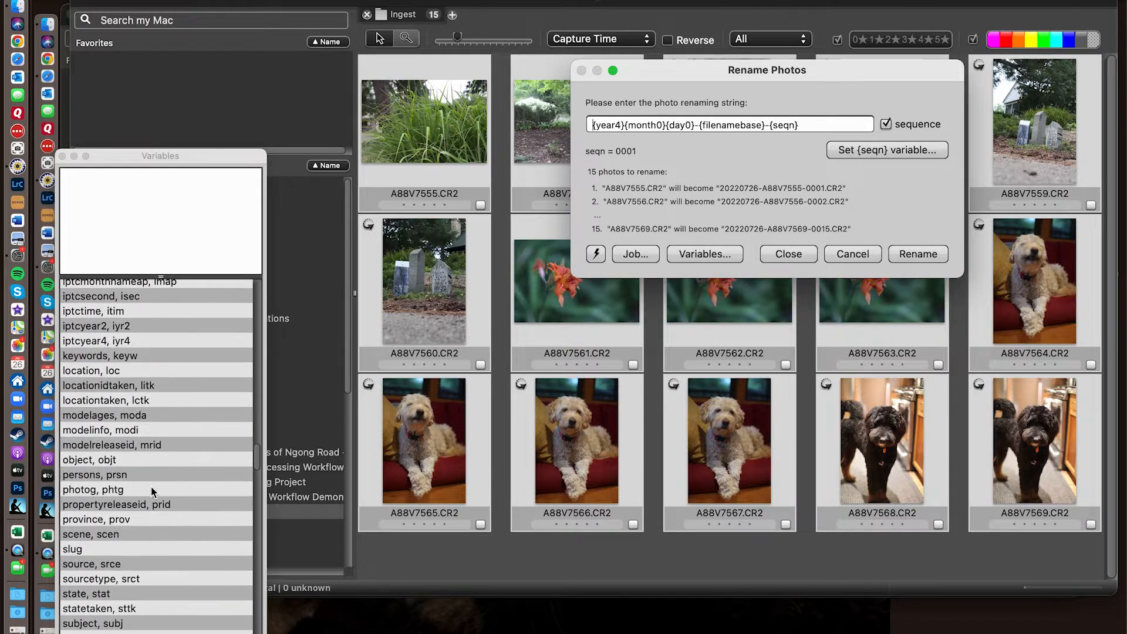
scroll(151, 492, down, 10)
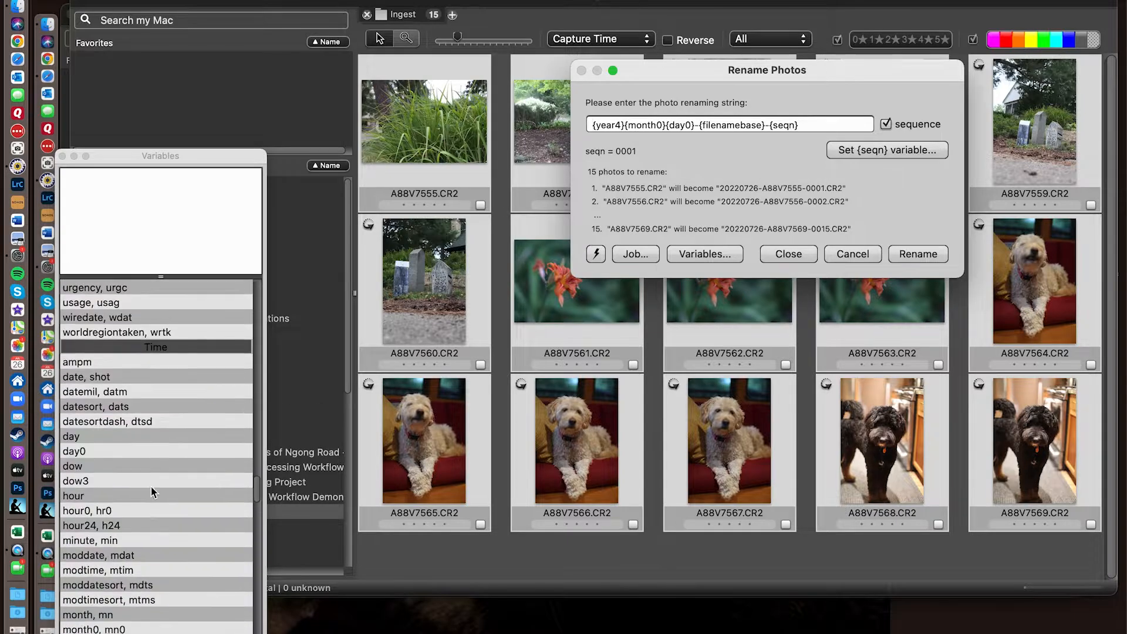
scroll(151, 492, down, 3)
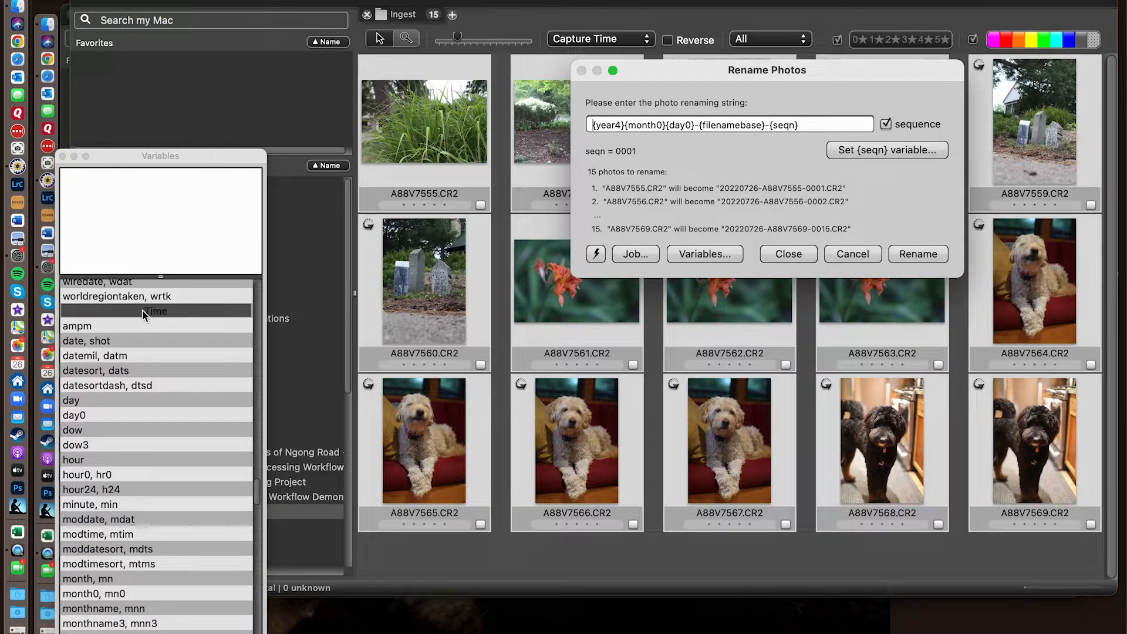
scroll(192, 515, down, 6)
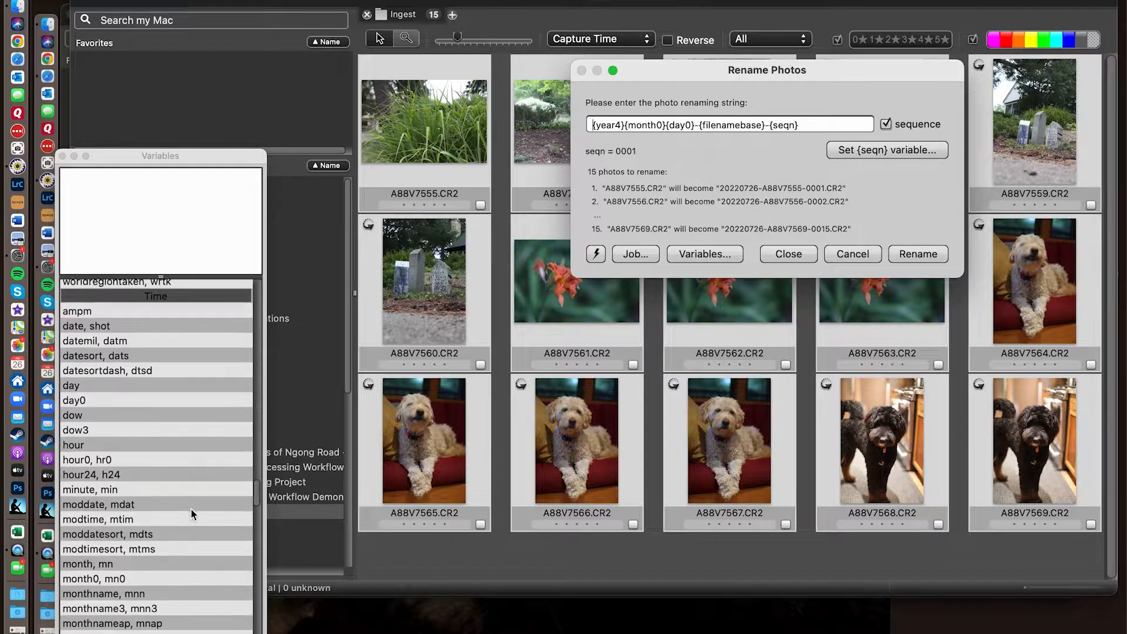
scroll(191, 514, down, 10)
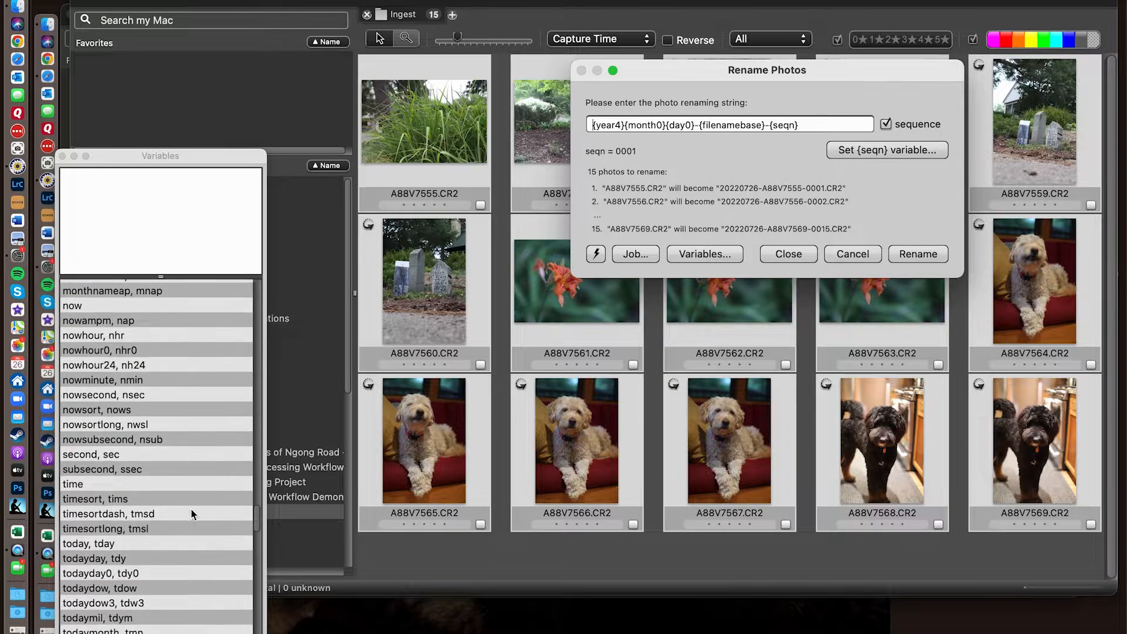
scroll(192, 512, down, 7)
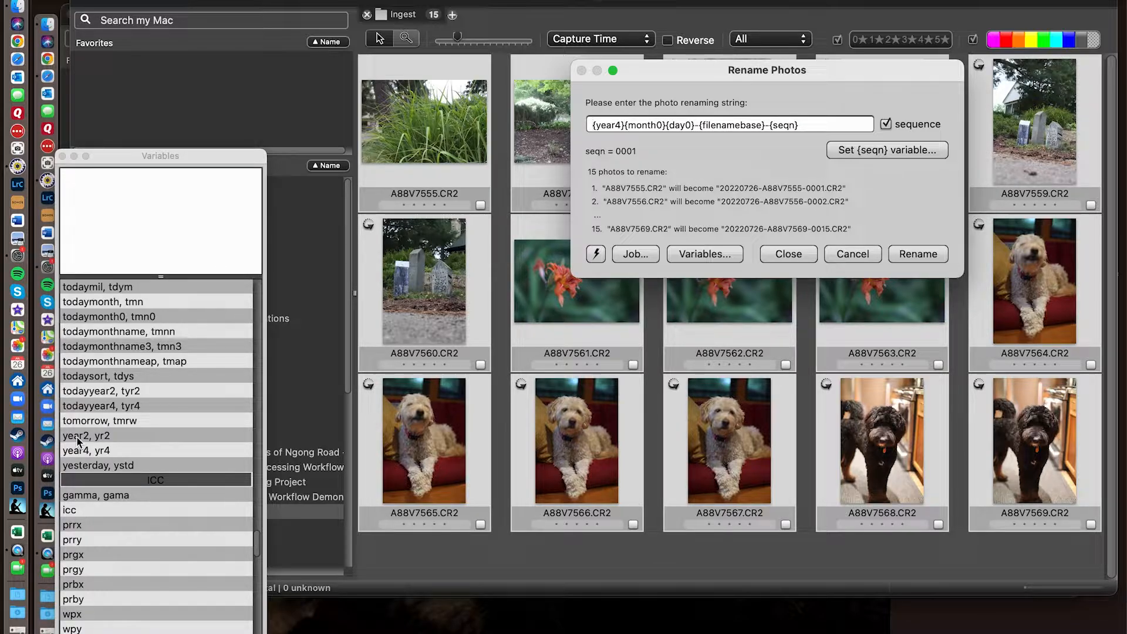
- Try inserting an extra {year4} variable at the start of the renaming string and remove the duplicate
double_click(74, 455)
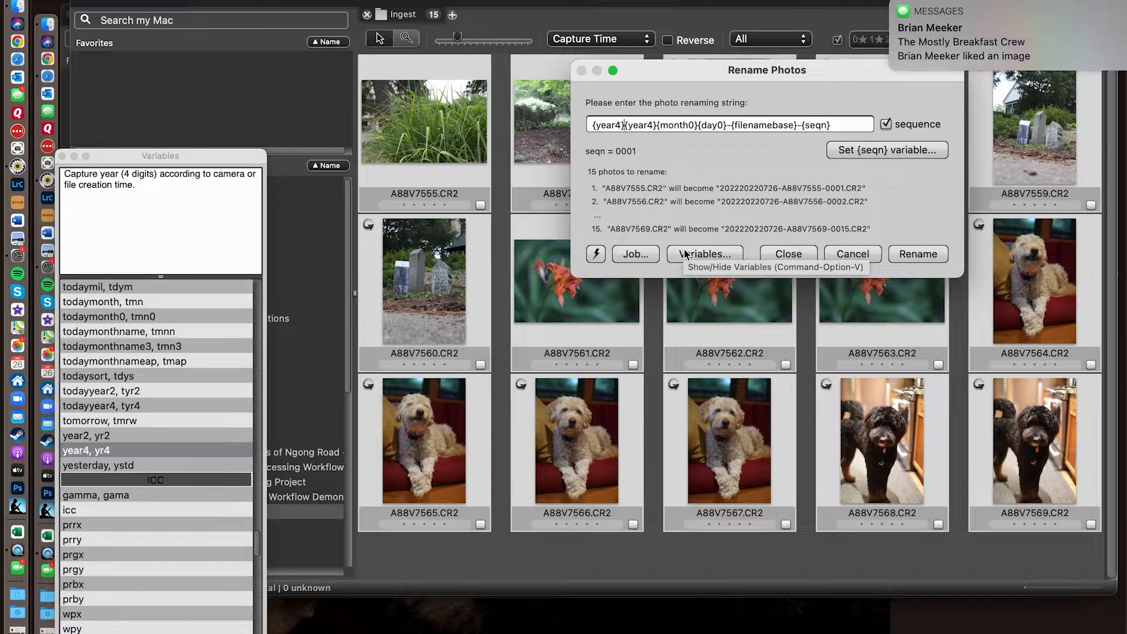
key(BackSpace)
key(BackSpace)
key(BackSpace)
key(BackSpace)
key(BackSpace)
key(BackSpace)
key(BackSpace)
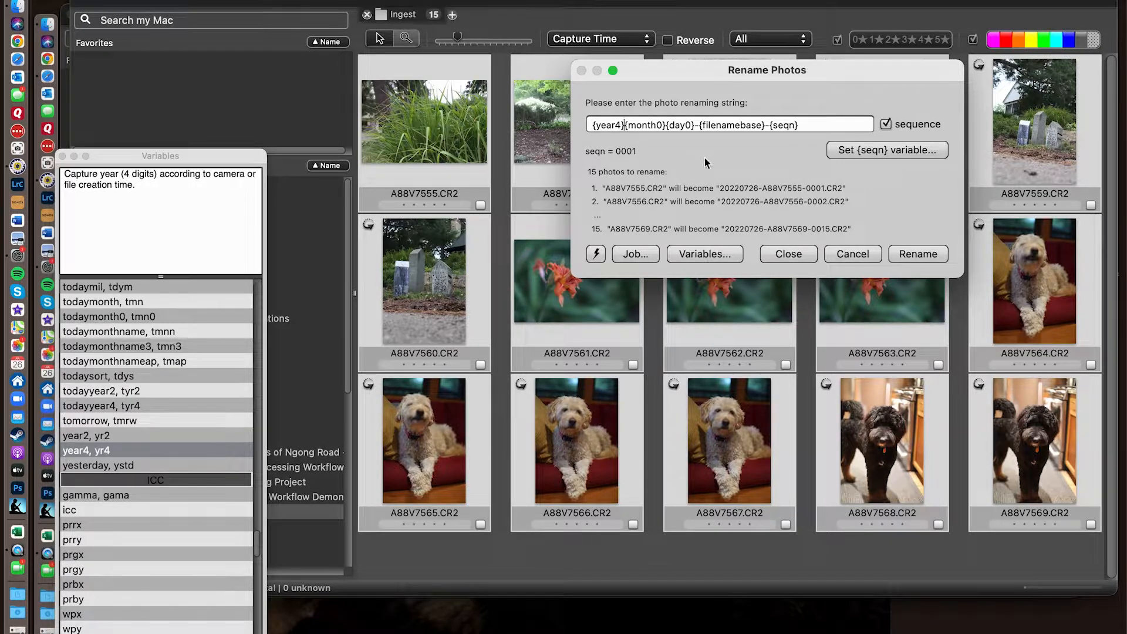
- Delete the date part of the renaming string and rebuild it from the variables {year4}, {month0} and {day0}
drag(596, 125, 693, 126)
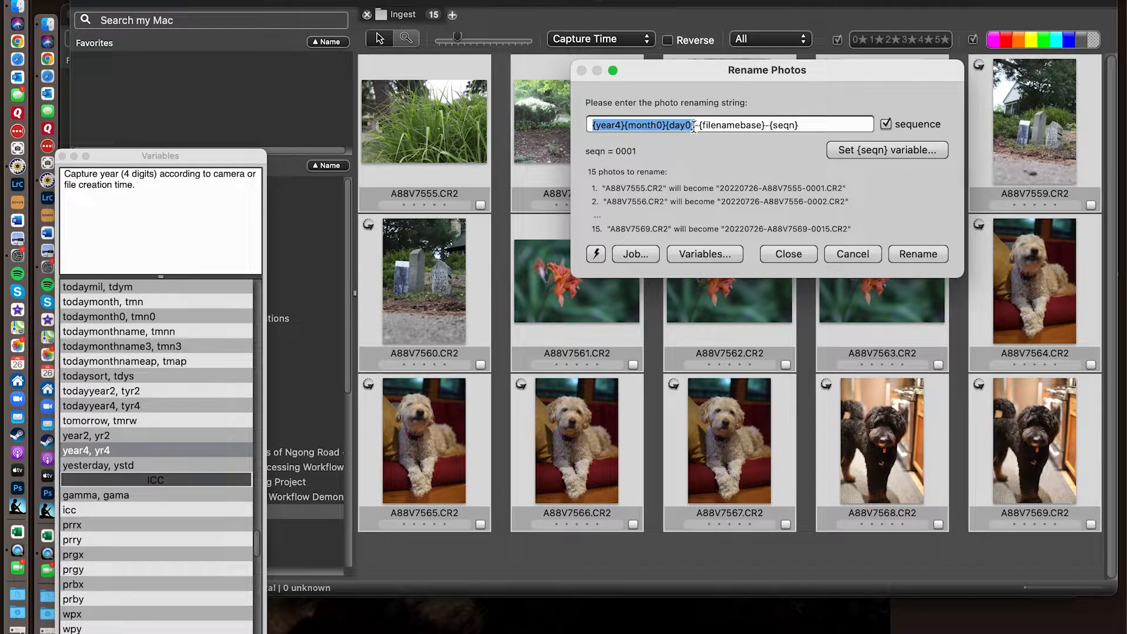
key(BackSpace)
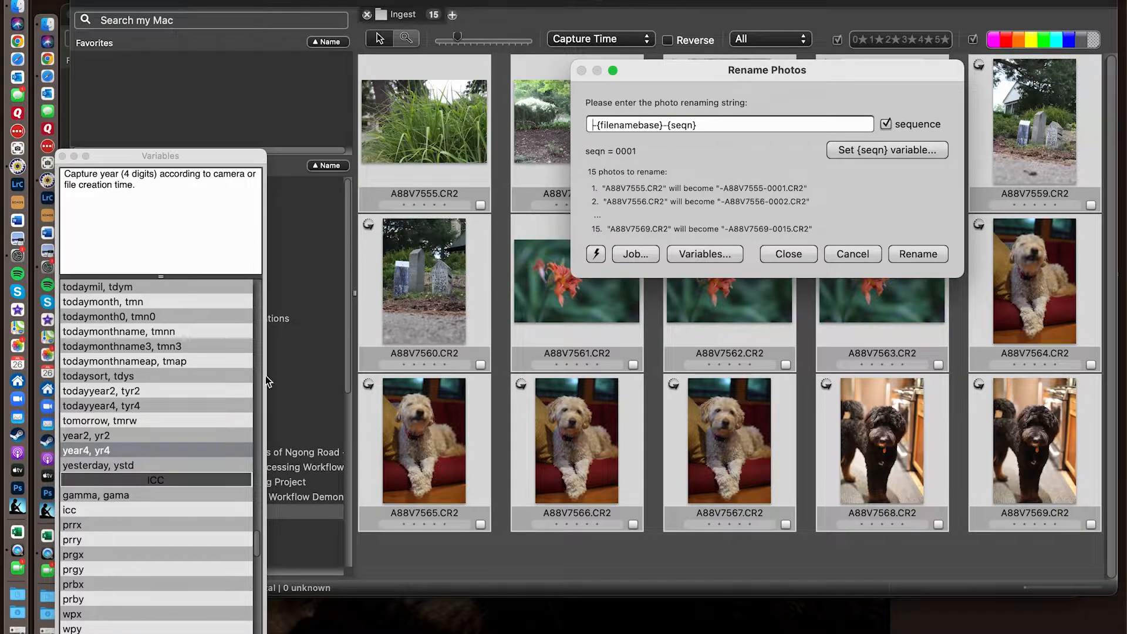
double_click(81, 454)
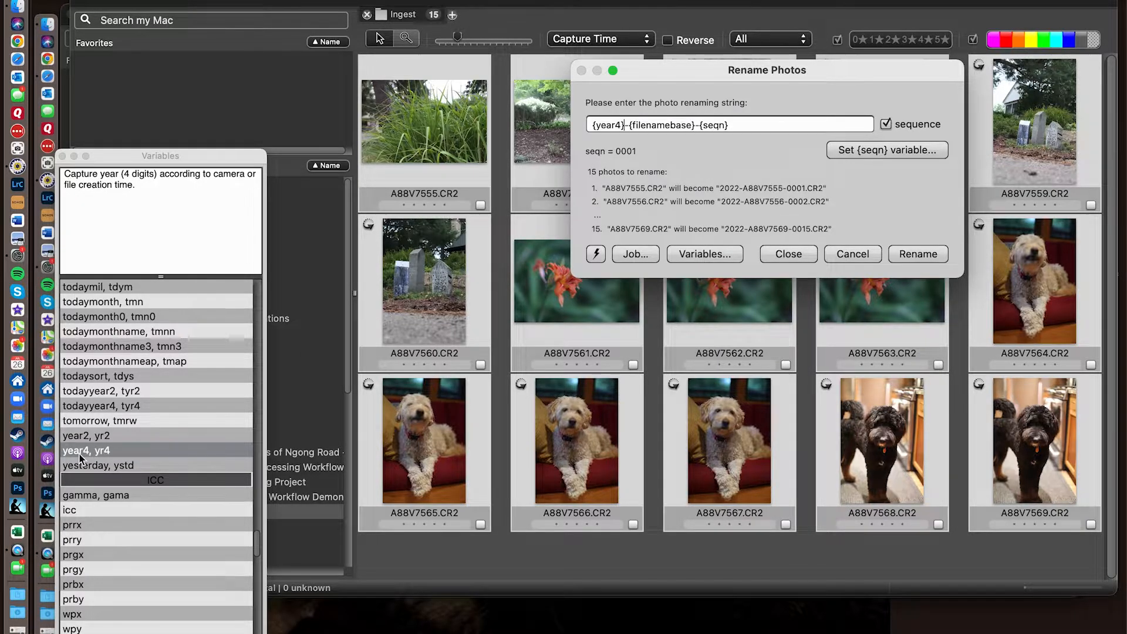
scroll(87, 367, up, 5)
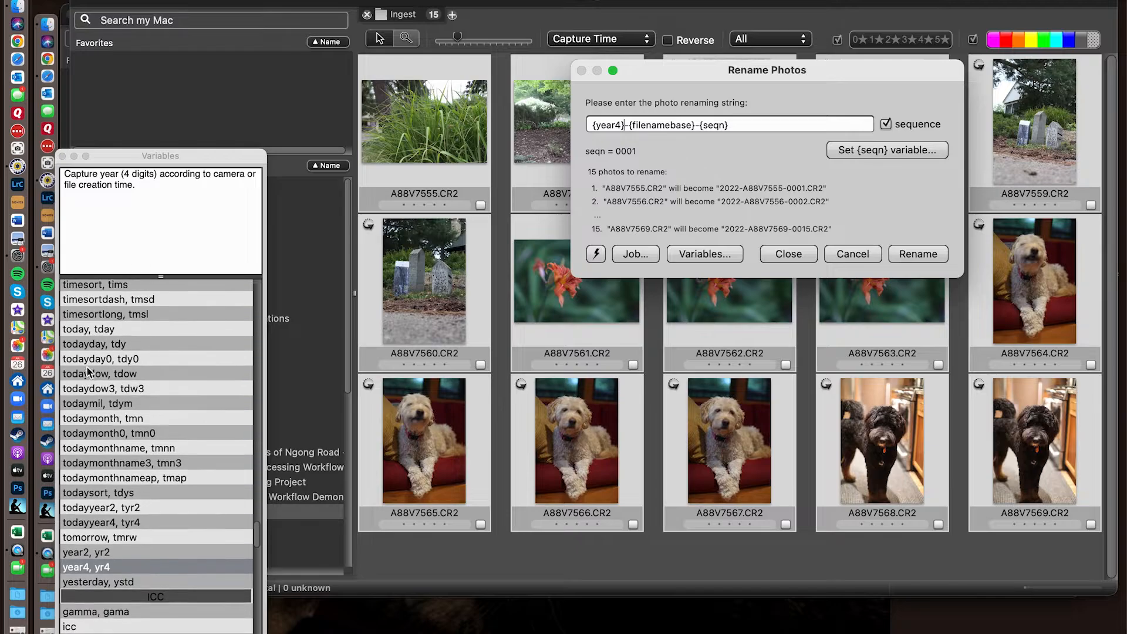
scroll(87, 367, up, 5)
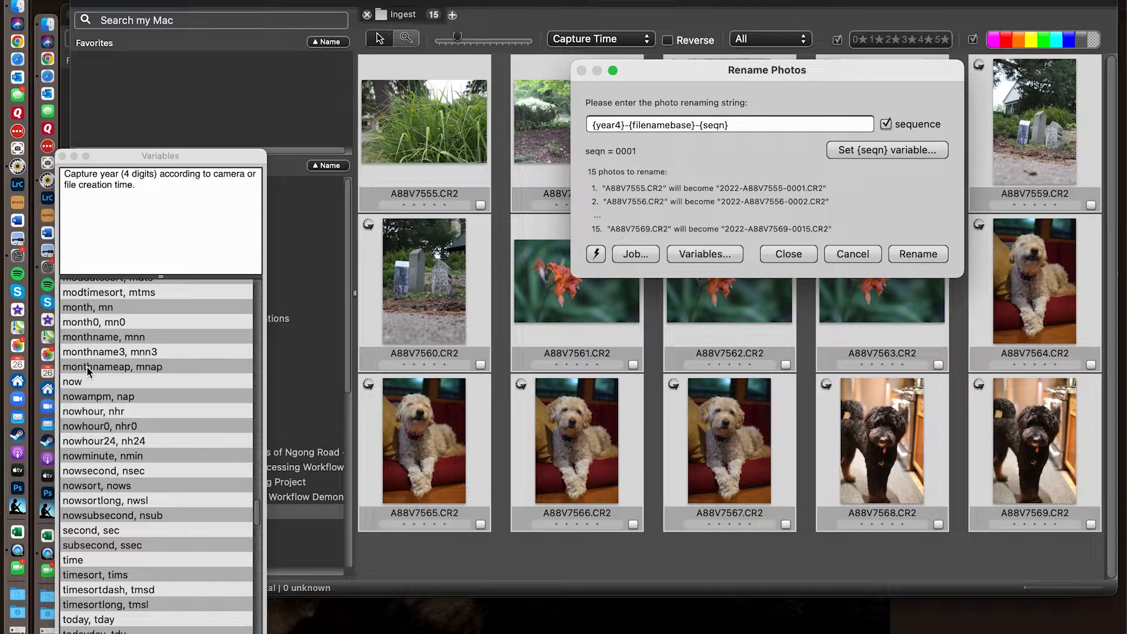
scroll(158, 363, up, 3)
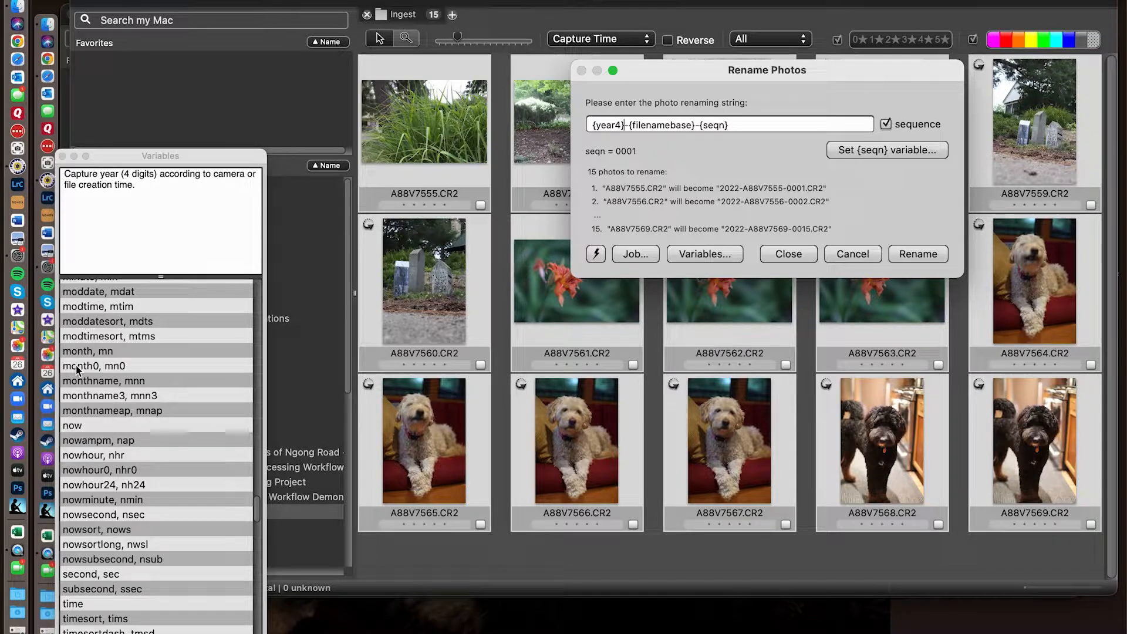
double_click(77, 366)
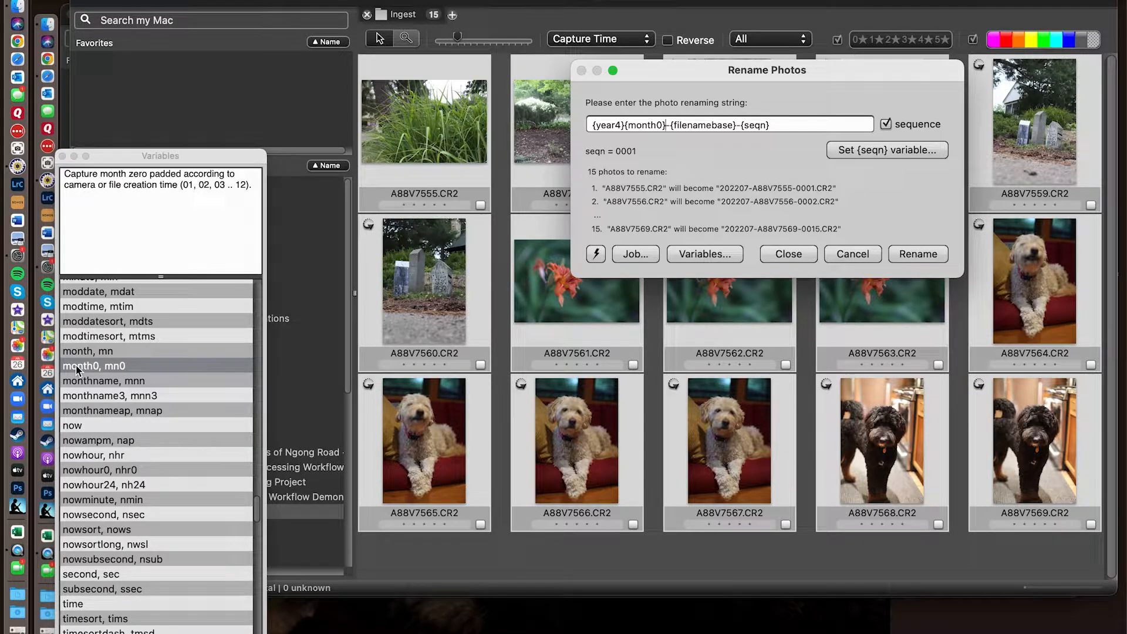
scroll(77, 367, up, 4)
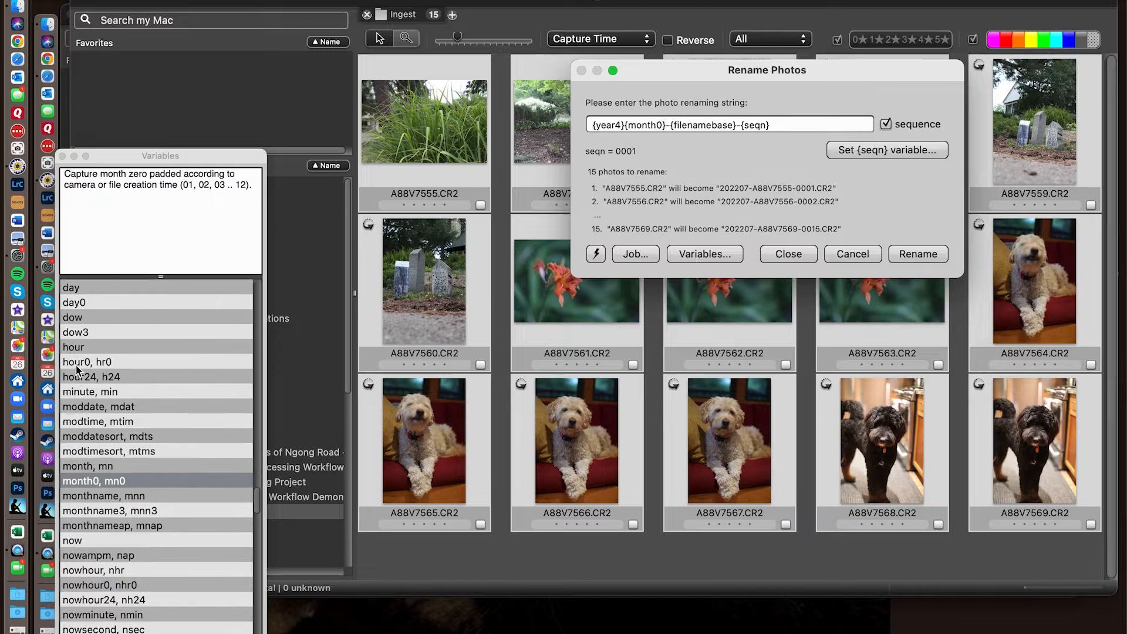
scroll(76, 369, up, 4)
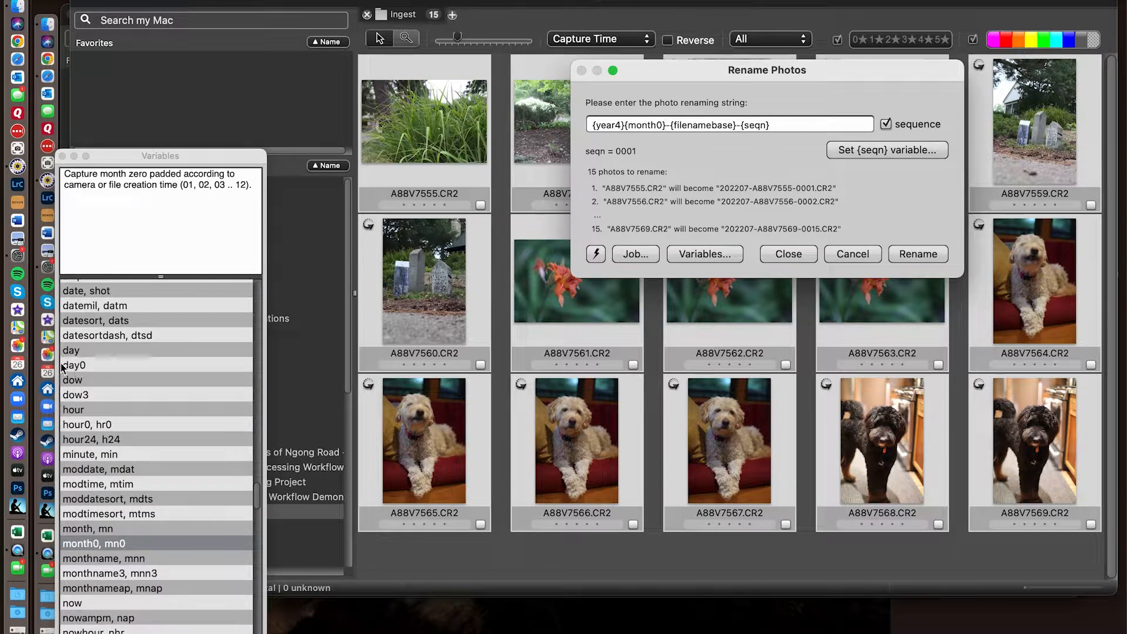
double_click(73, 366)
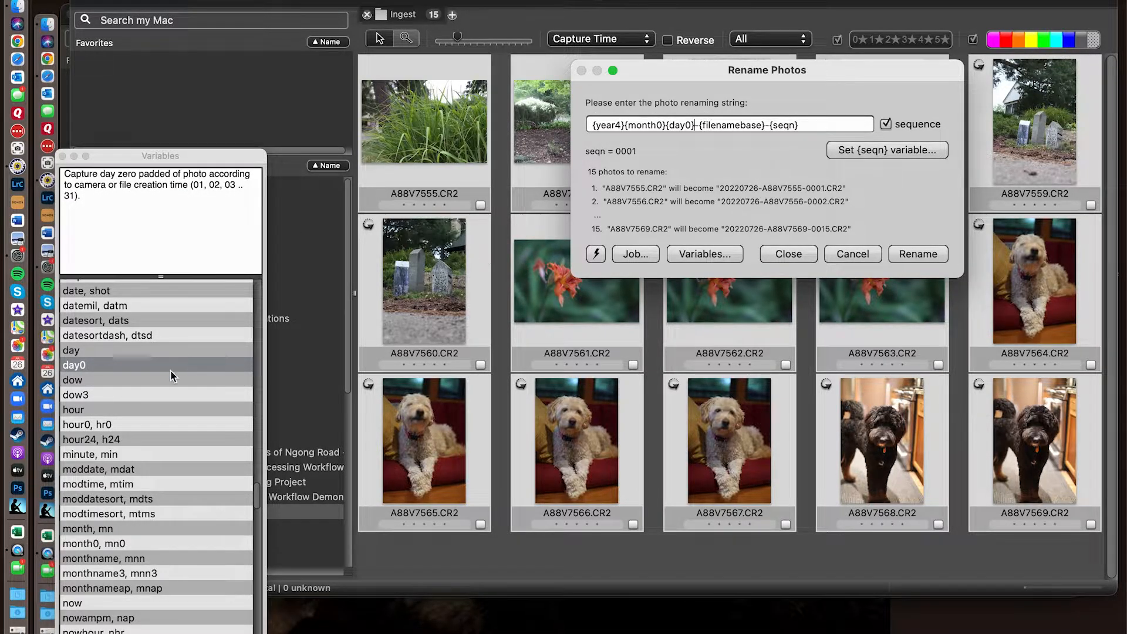
scroll(147, 447, down, 15)
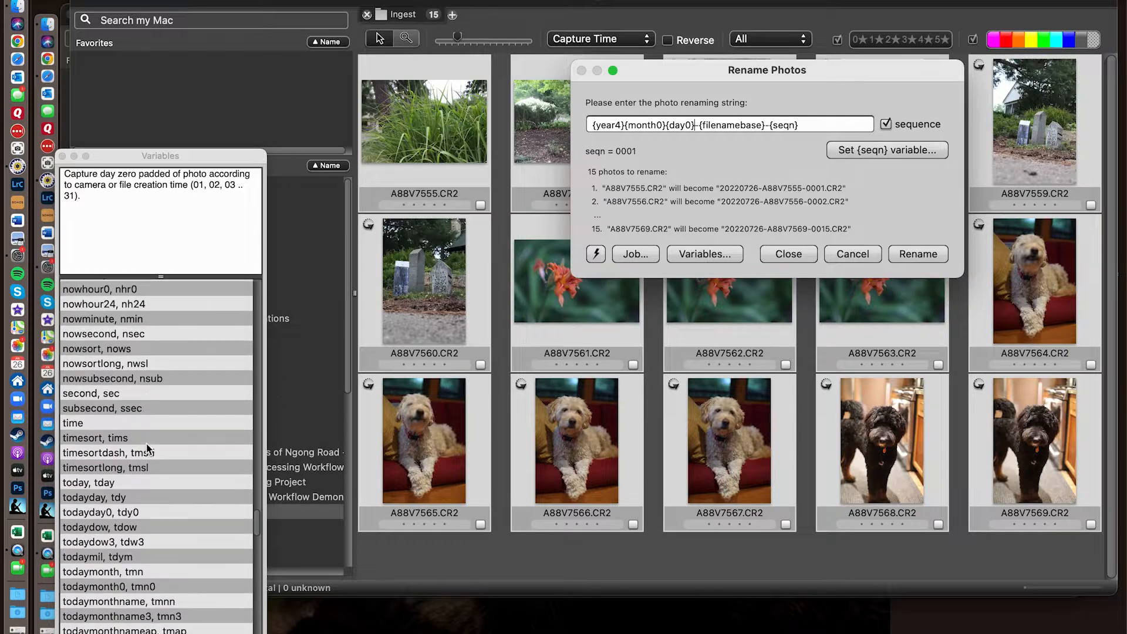
- Try inserting an extra {filenamebase} variable after {day0} in the renaming string, remove the duplicate and re-enter the hyphen separator
scroll(147, 446, down, 15)
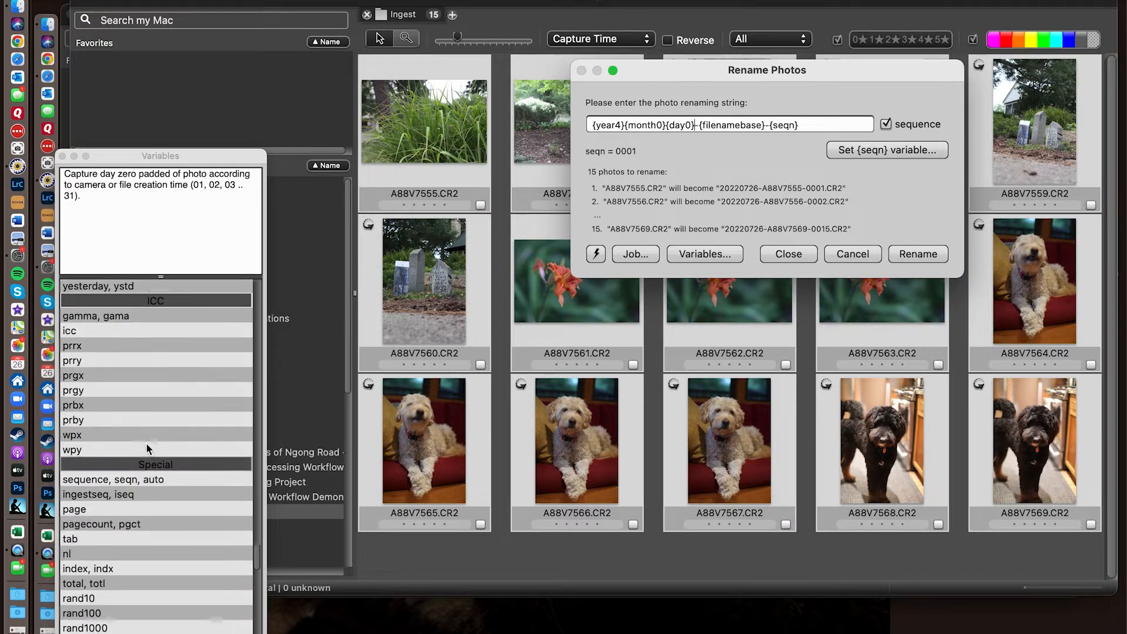
scroll(147, 449, down, 12)
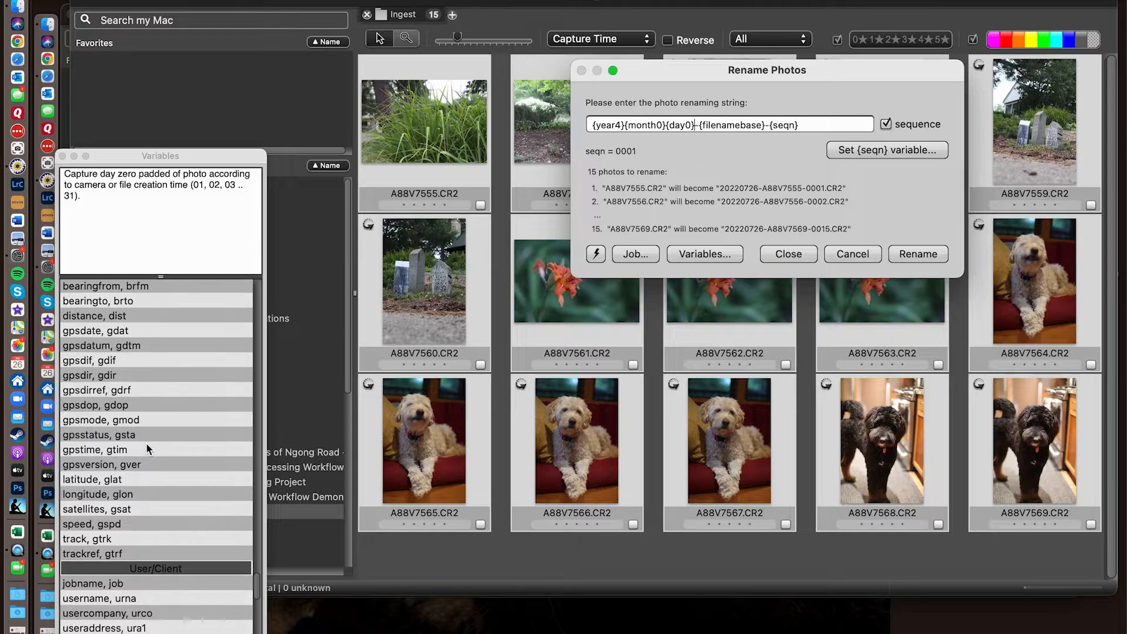
scroll(147, 449, down, 10)
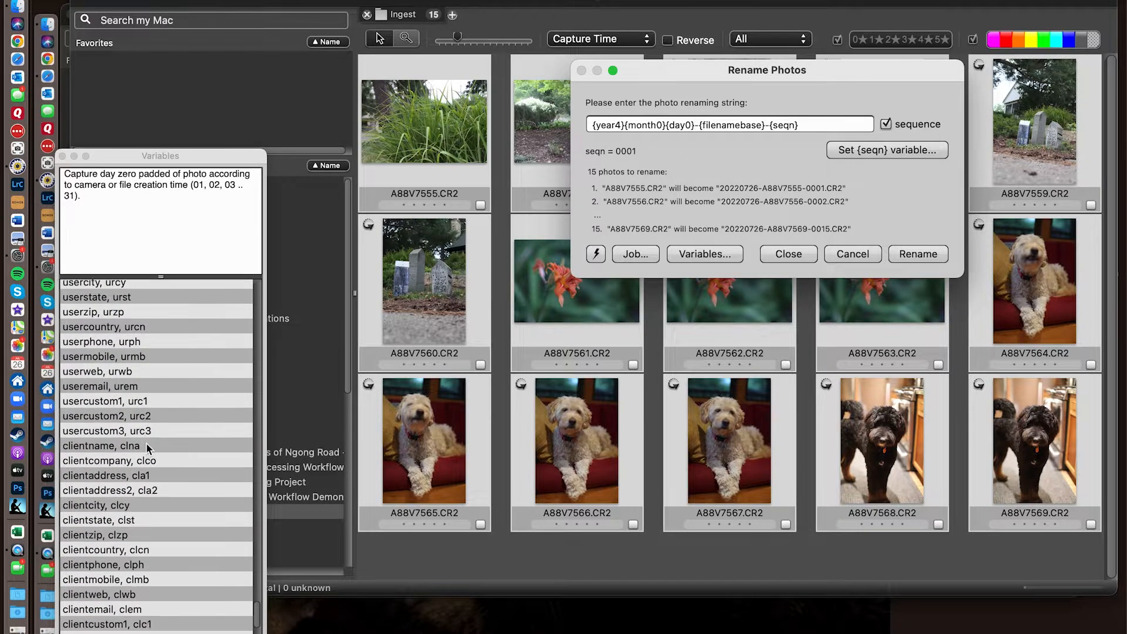
scroll(147, 449, up, 20)
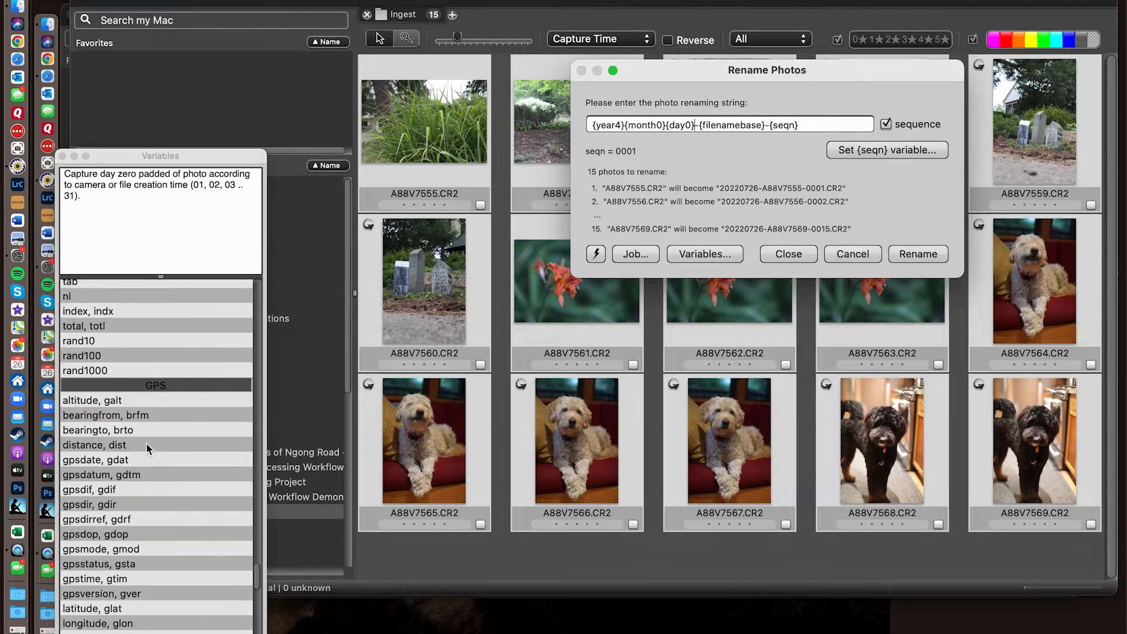
scroll(147, 449, down, 5)
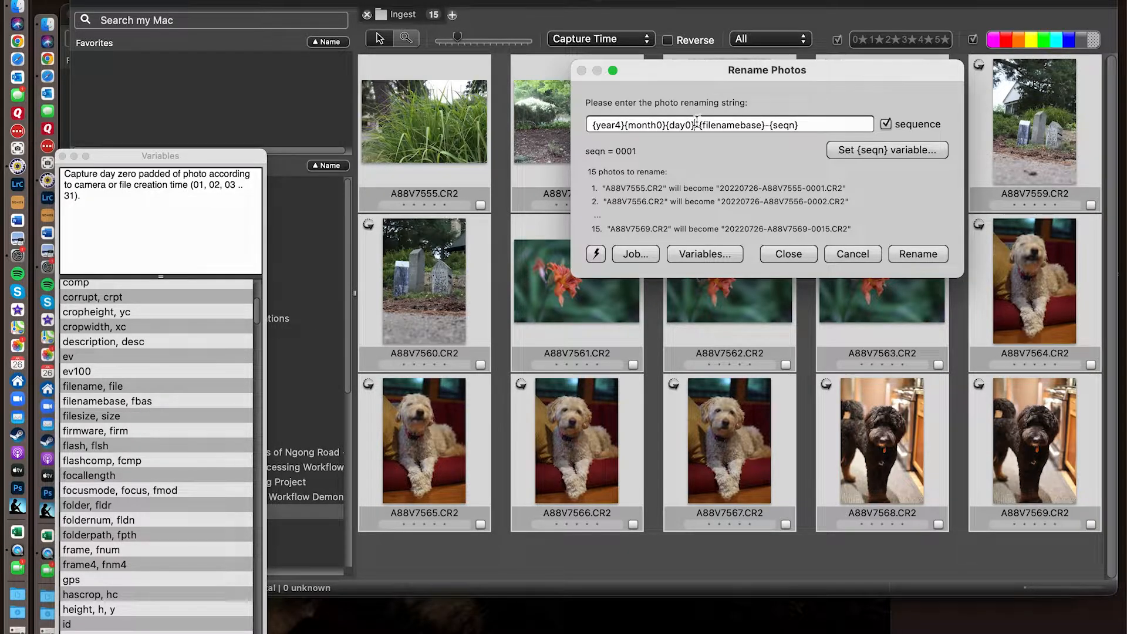
double_click(100, 404)
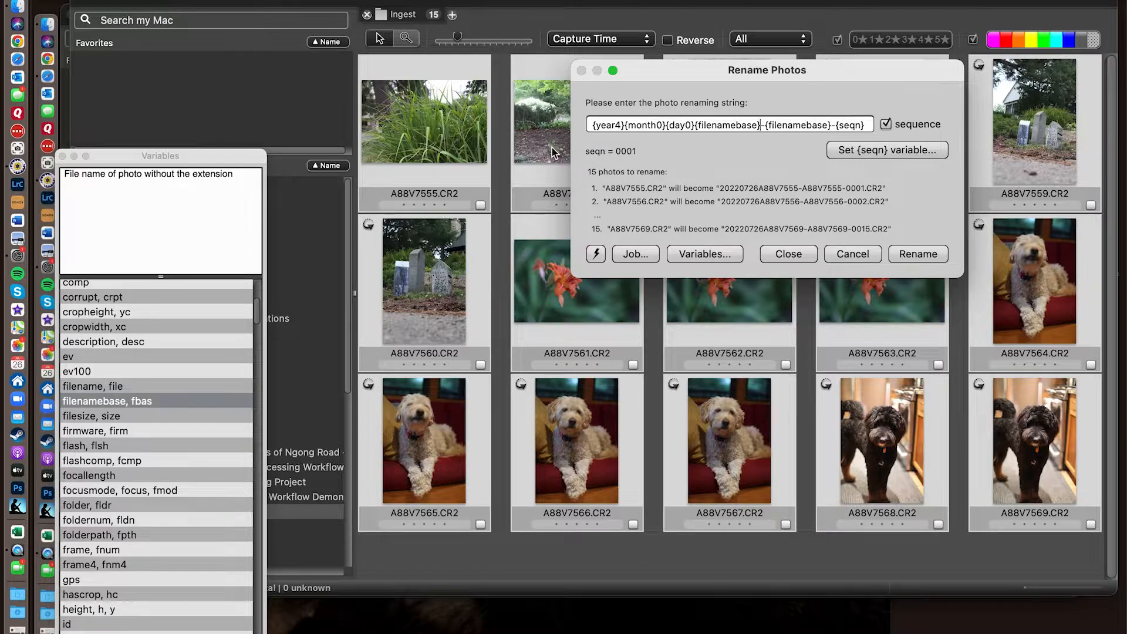
drag(762, 122, 697, 126)
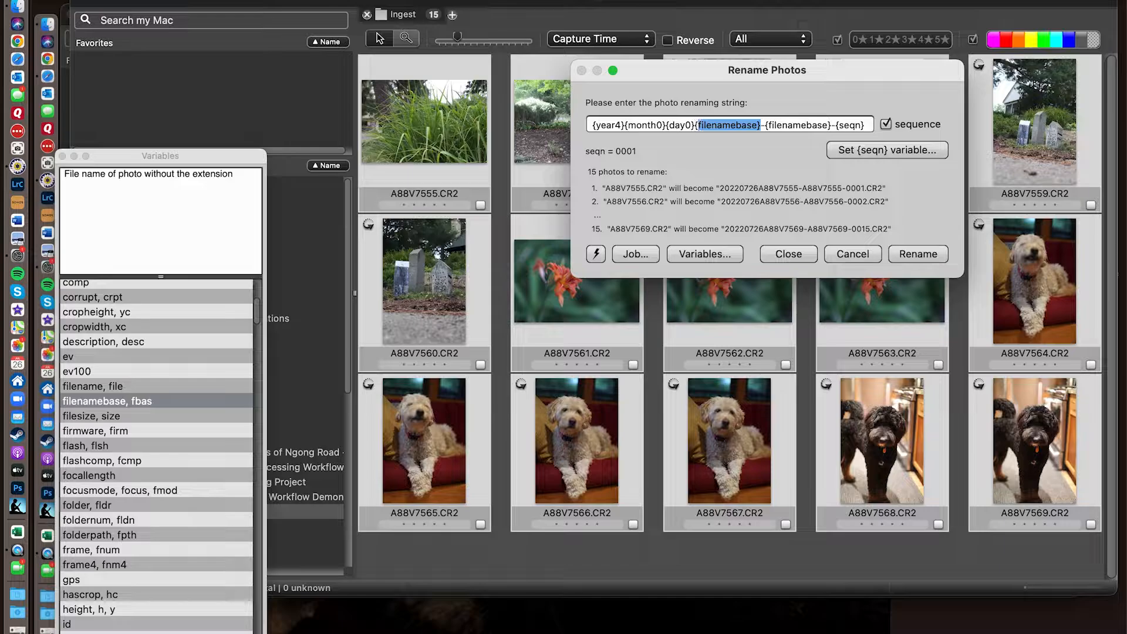
key(BackSpace)
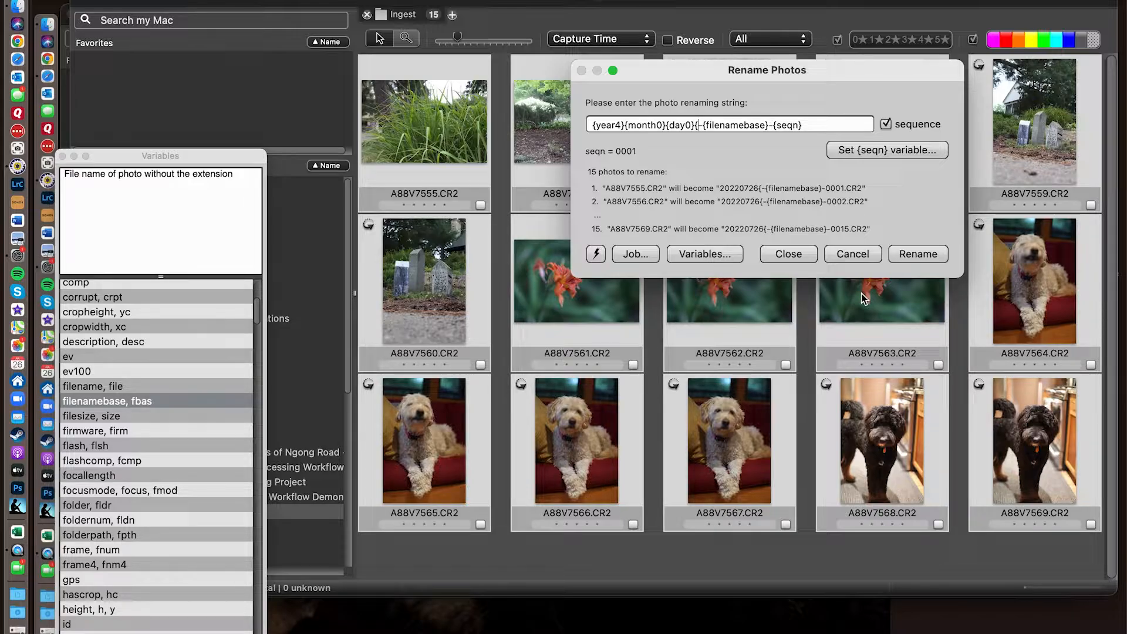
key(BackSpace)
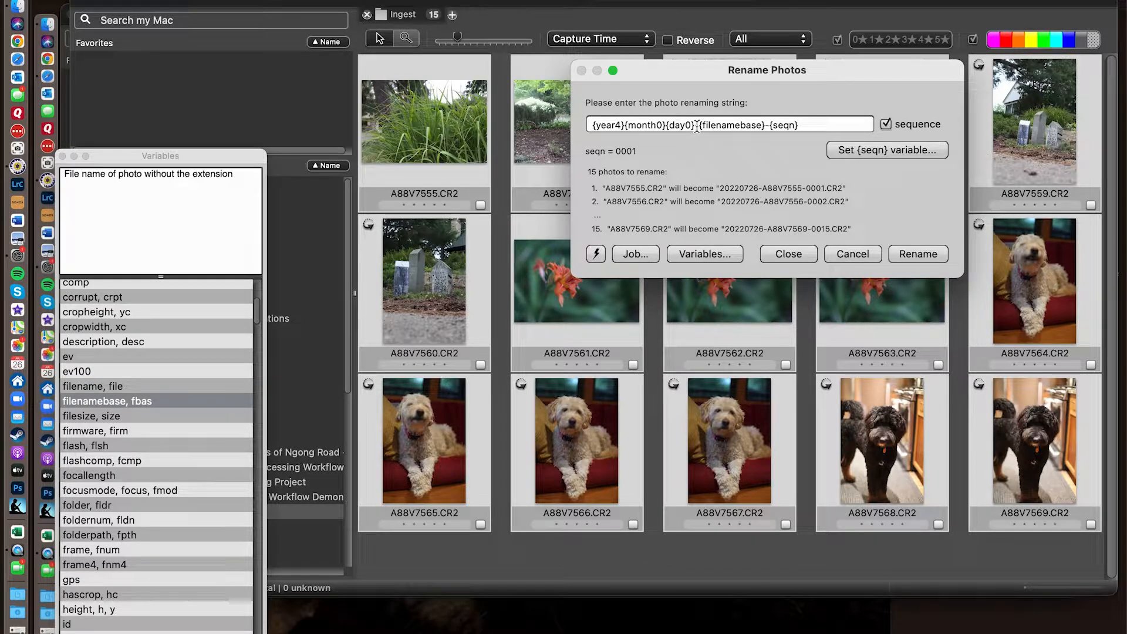
text(-)
- Examine the renaming variables from the Camera group through the IPTC Fields, Time, ICC, Special, GPS, User/Client and Getty groups
scroll(138, 473, down, 3)
scroll(139, 474, down, 12)
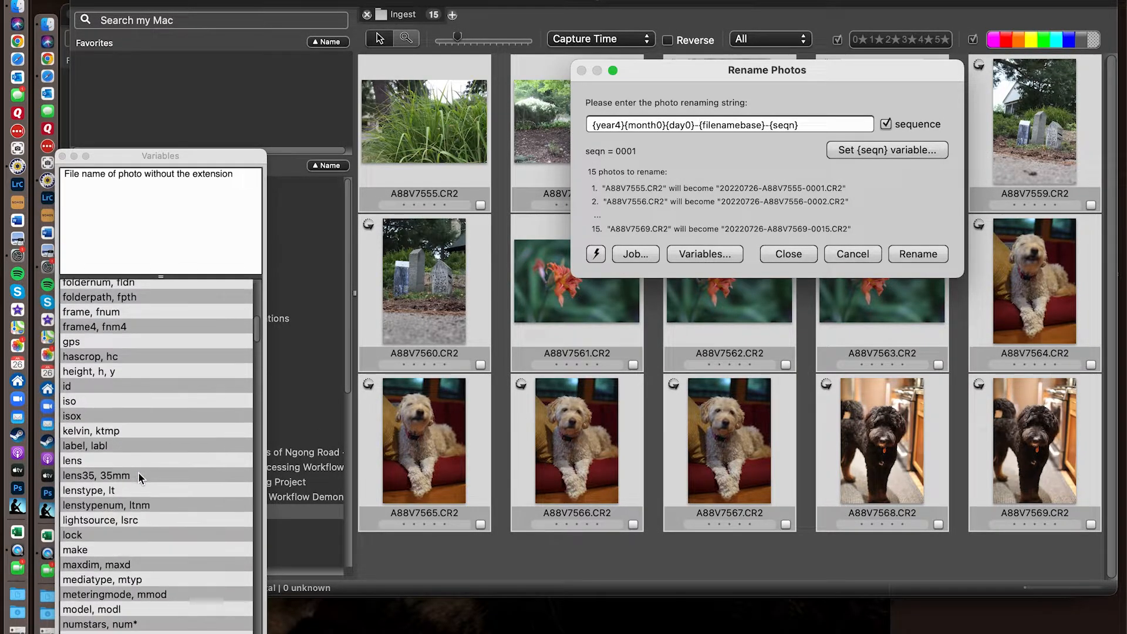
scroll(139, 476, down, 8)
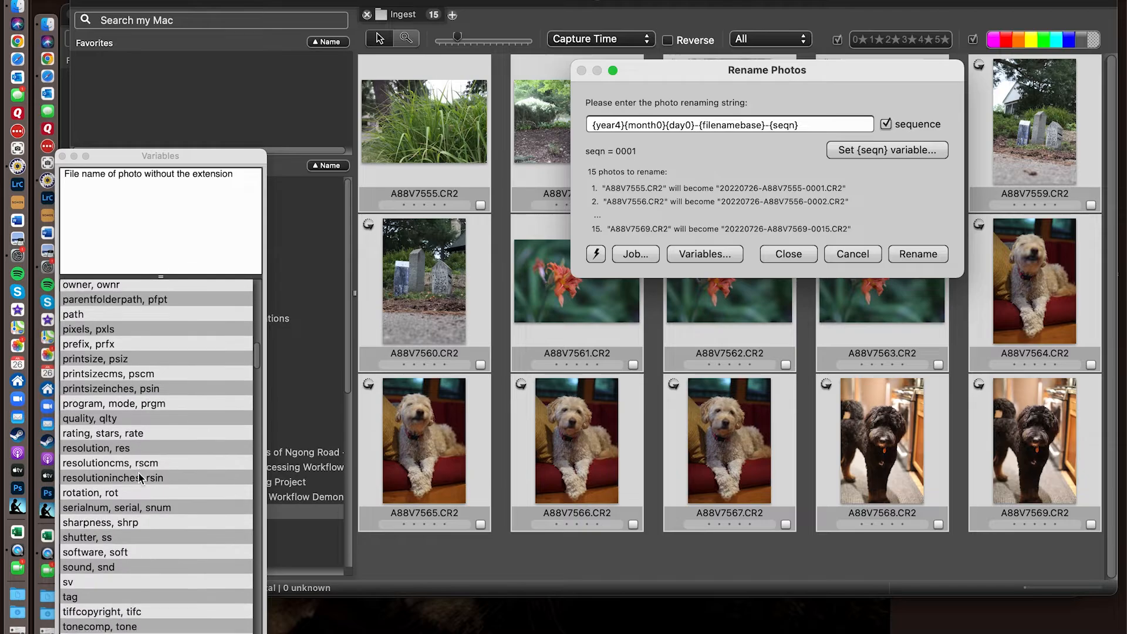
scroll(138, 473, down, 1)
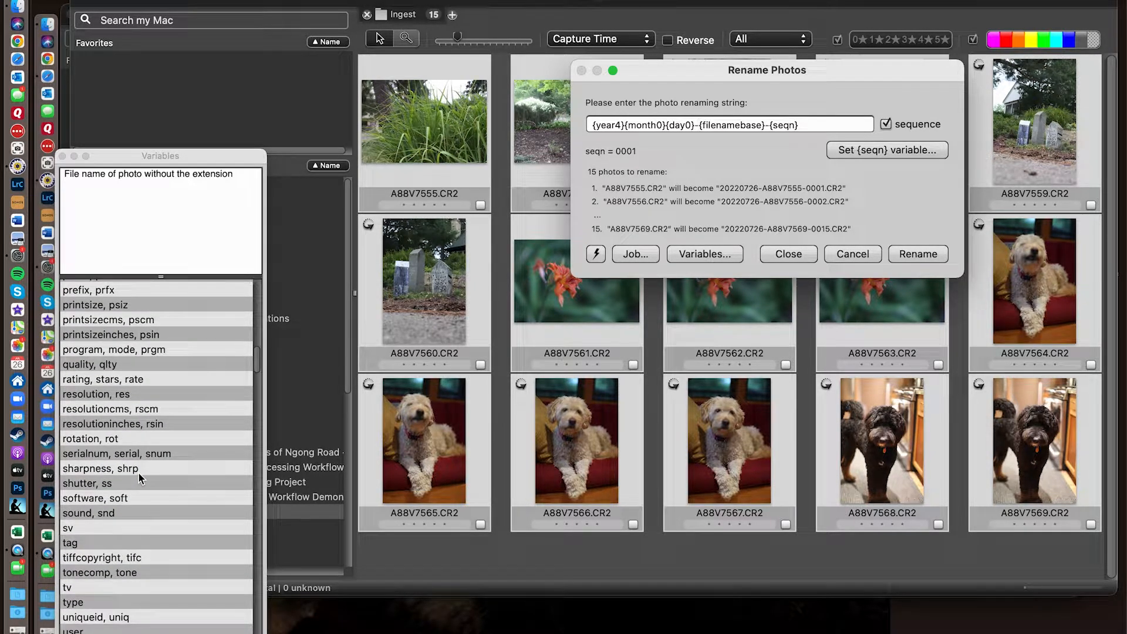
scroll(138, 474, down, 8)
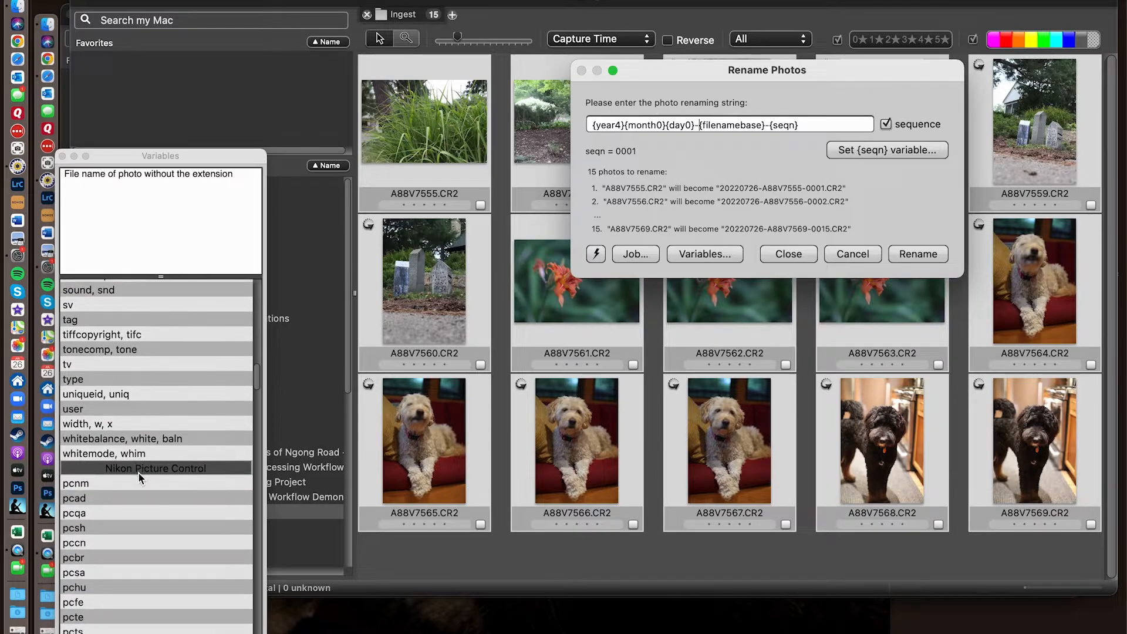
scroll(139, 473, down, 15)
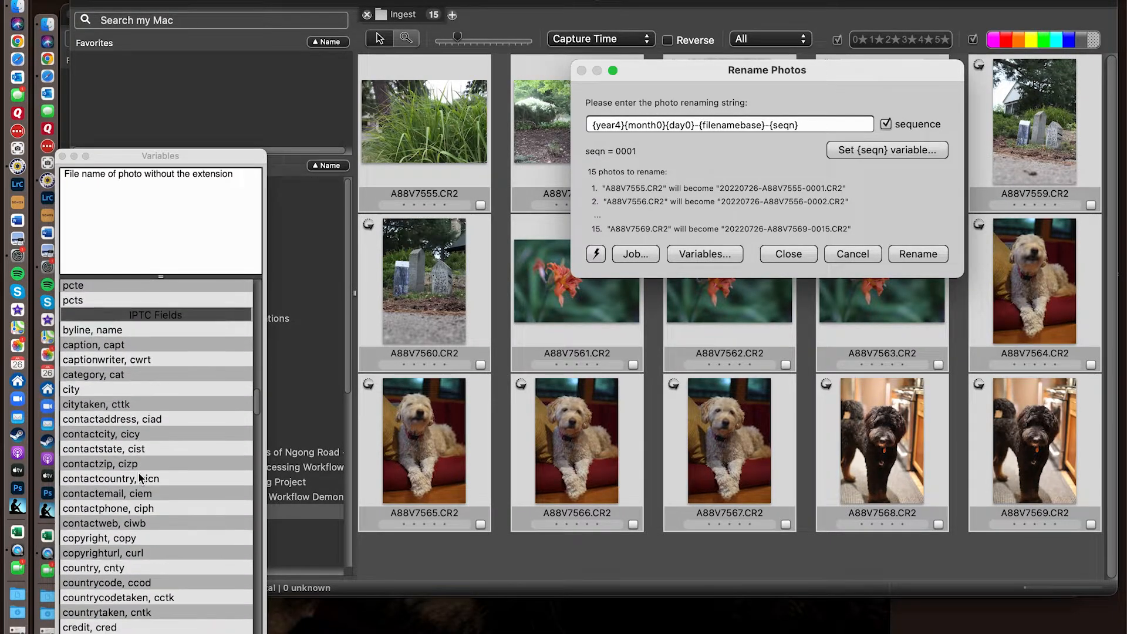
scroll(139, 477, down, 20)
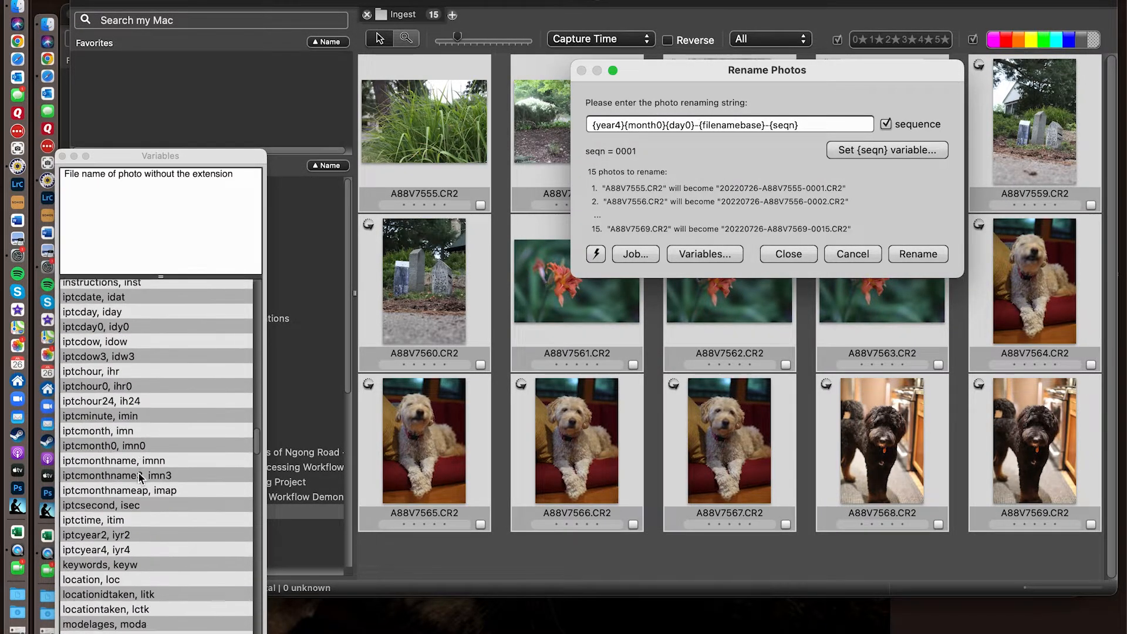
scroll(140, 477, down, 9)
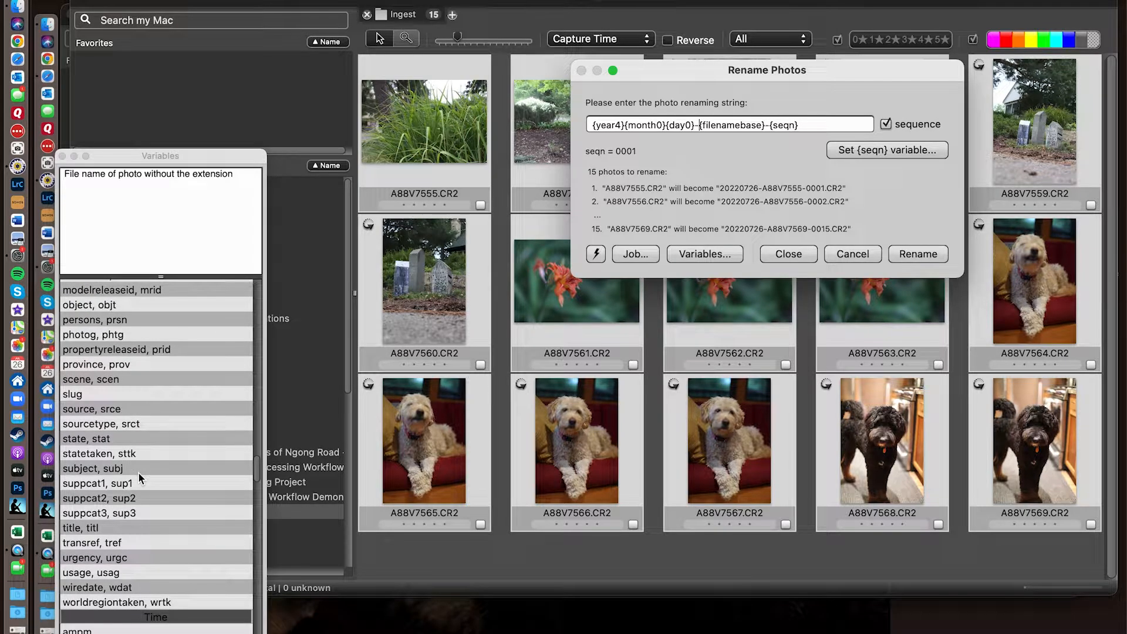
scroll(139, 473, down, 17)
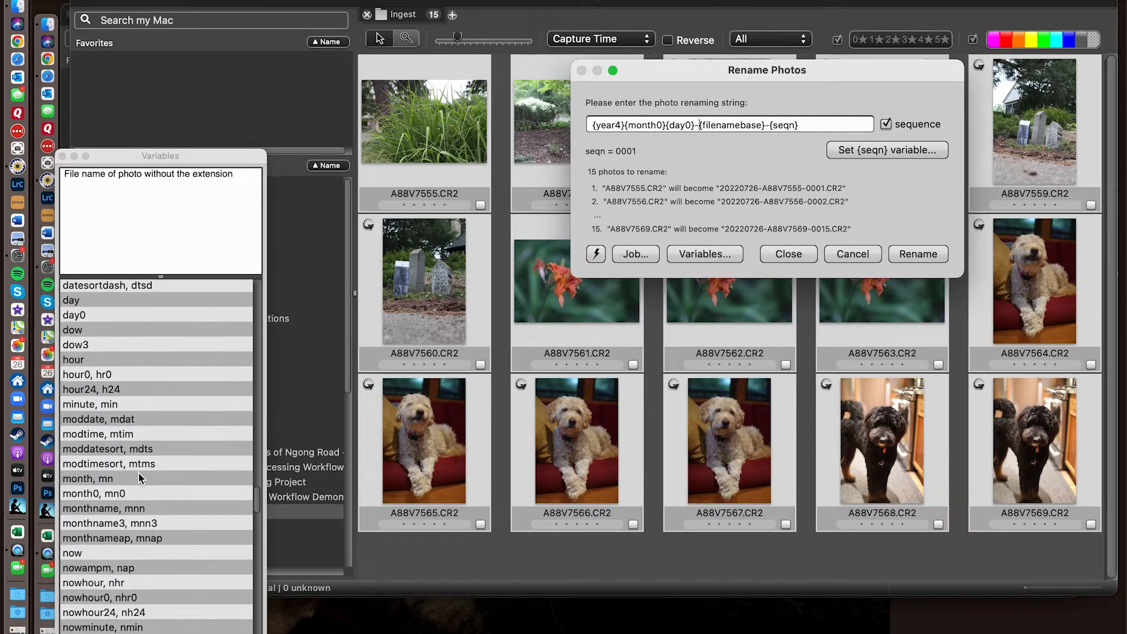
scroll(139, 476, down, 10)
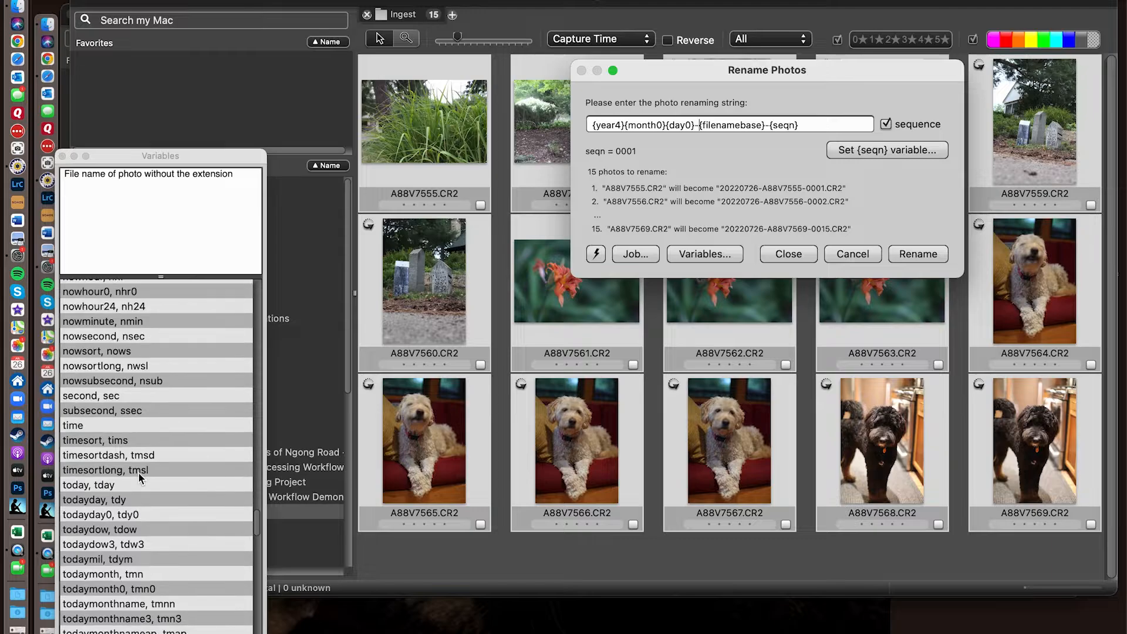
scroll(139, 477, down, 8)
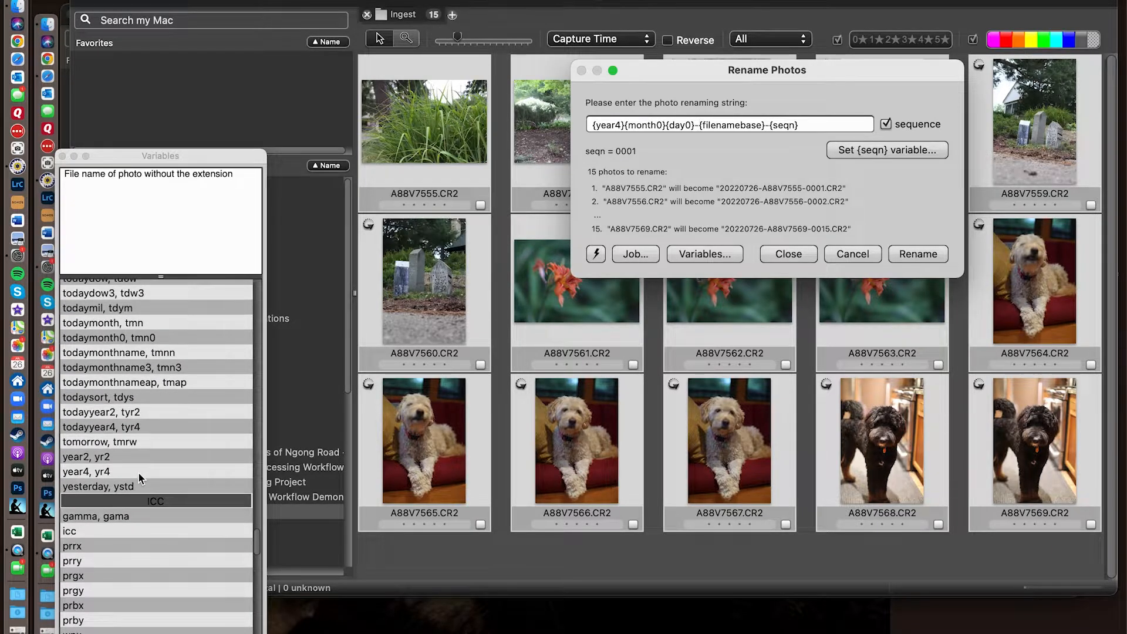
scroll(139, 473, down, 12)
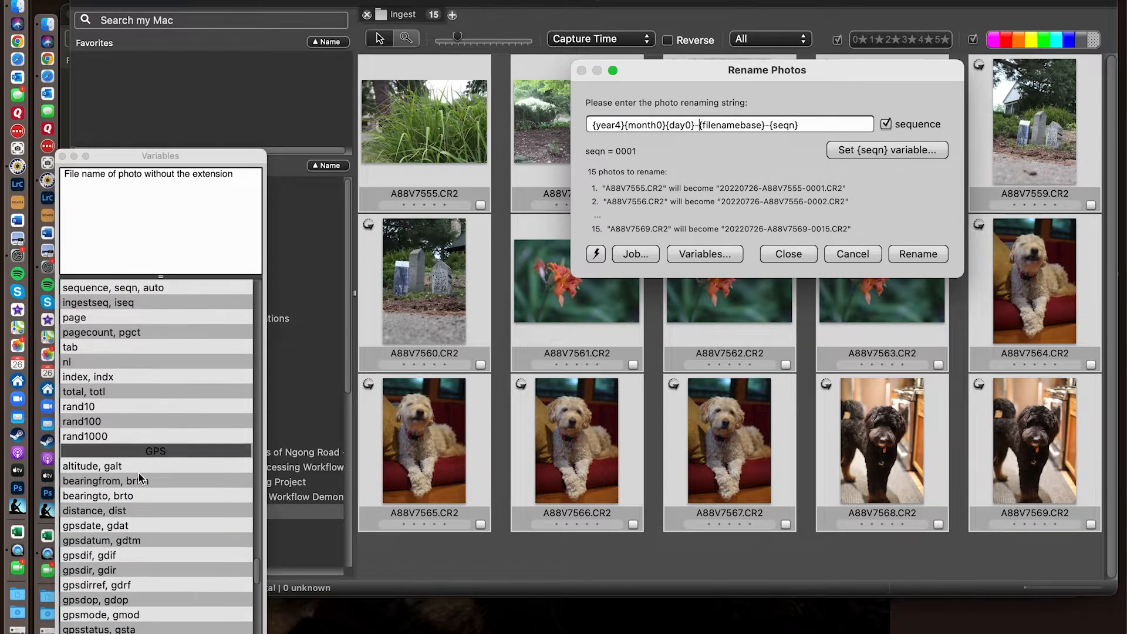
scroll(138, 474, down, 14)
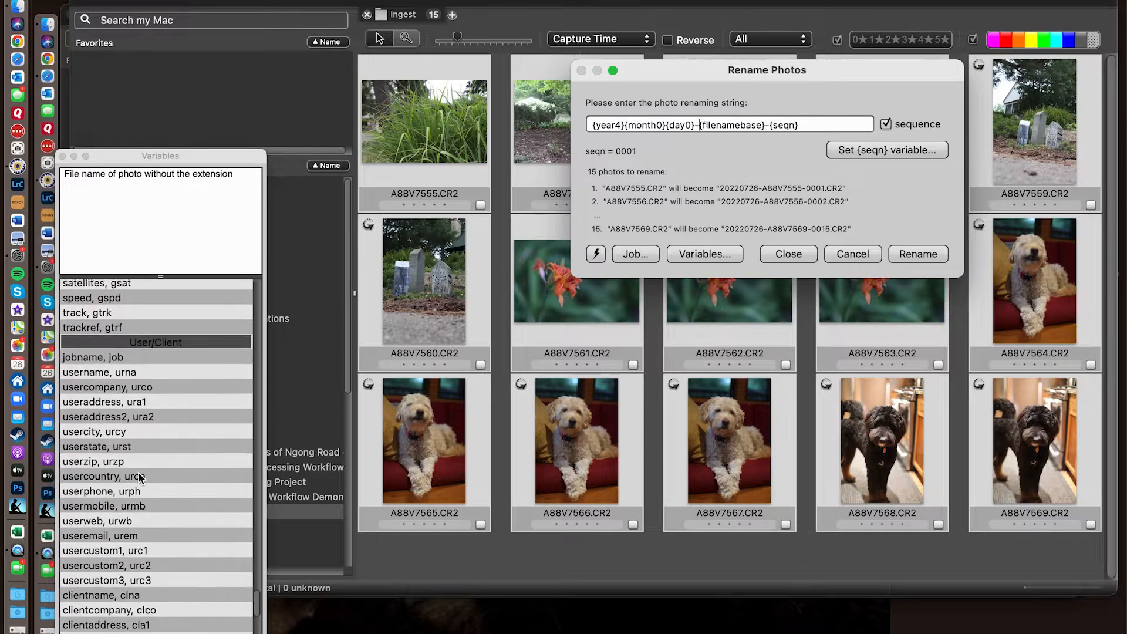
scroll(140, 477, down, 9)
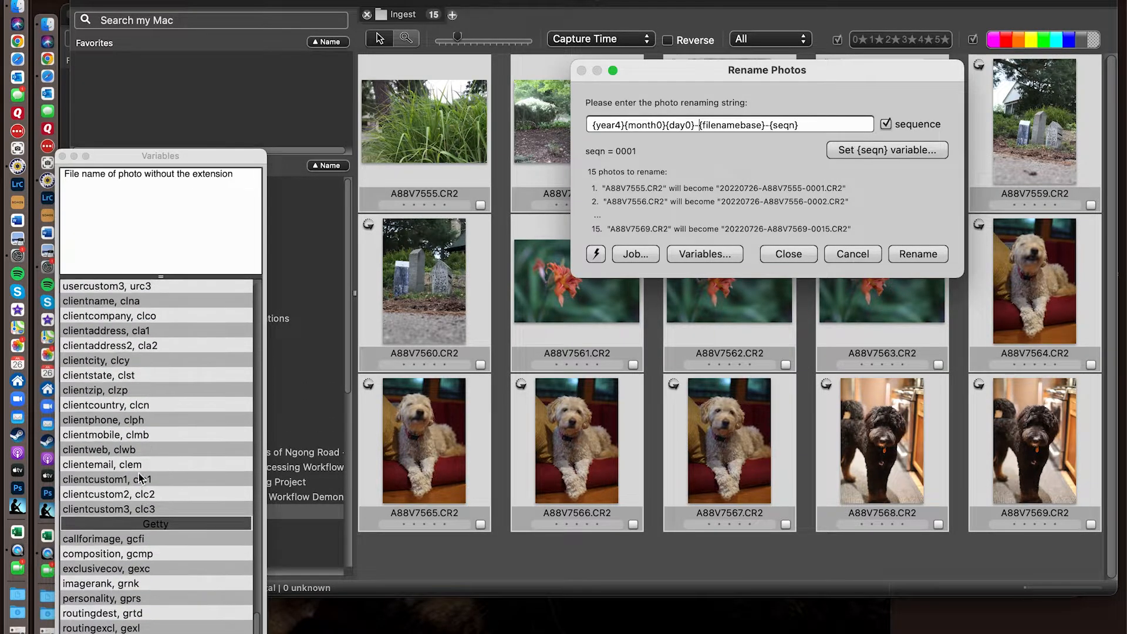
- Return to the start of the variables list and examine the Camera, Nikon Picture Control and IPTC Fields groups again
scroll(138, 474, up, 20)
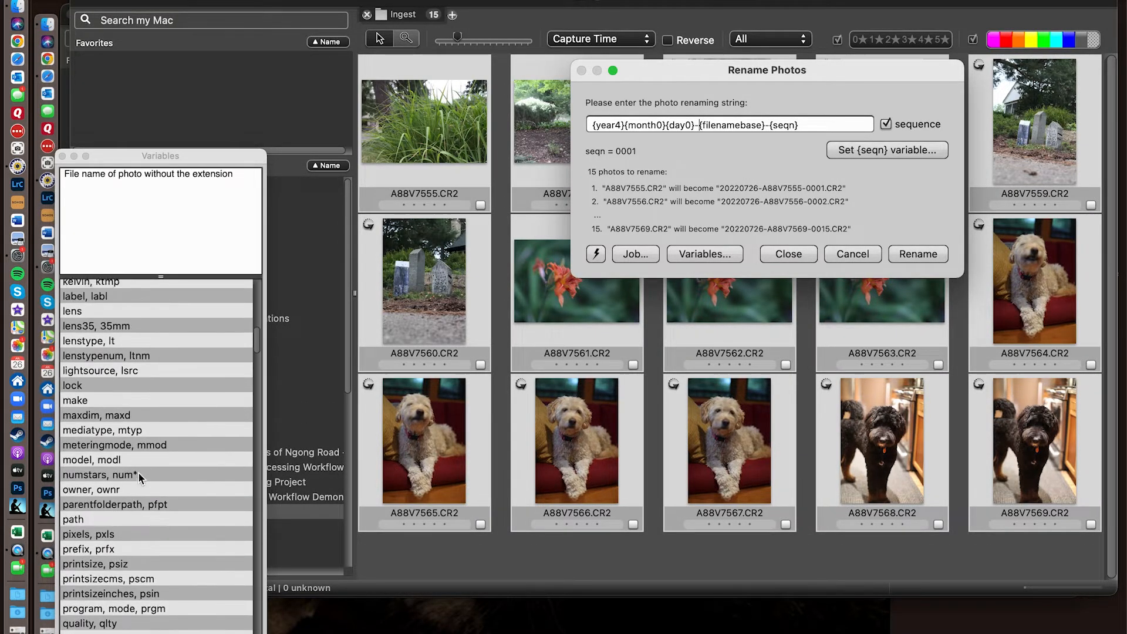
scroll(138, 473, up, 15)
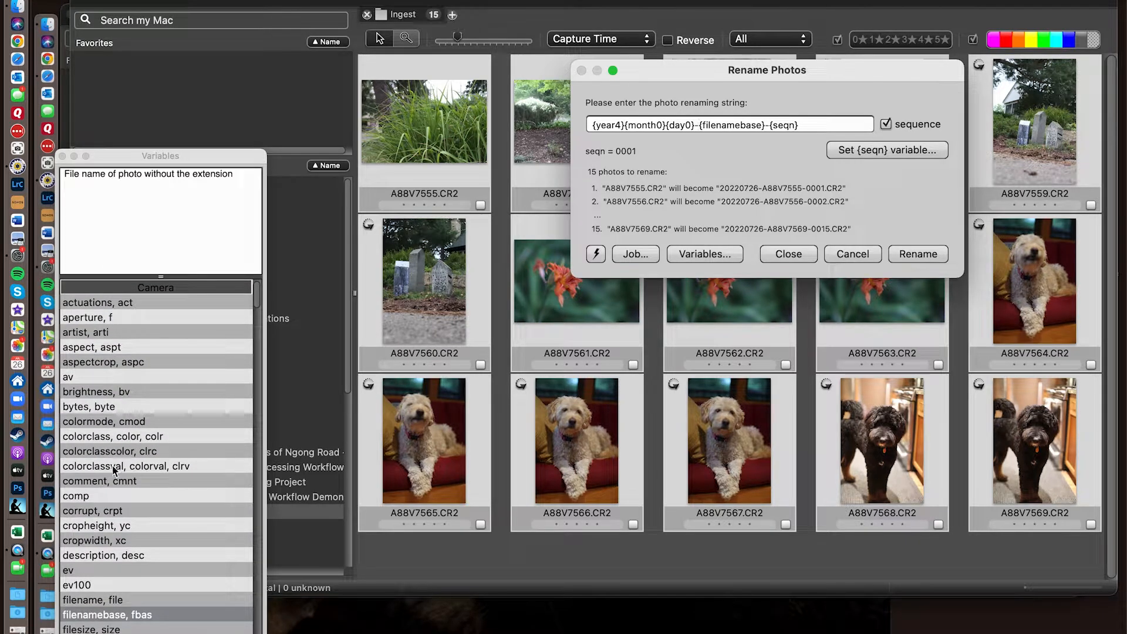
scroll(114, 468, down, 7)
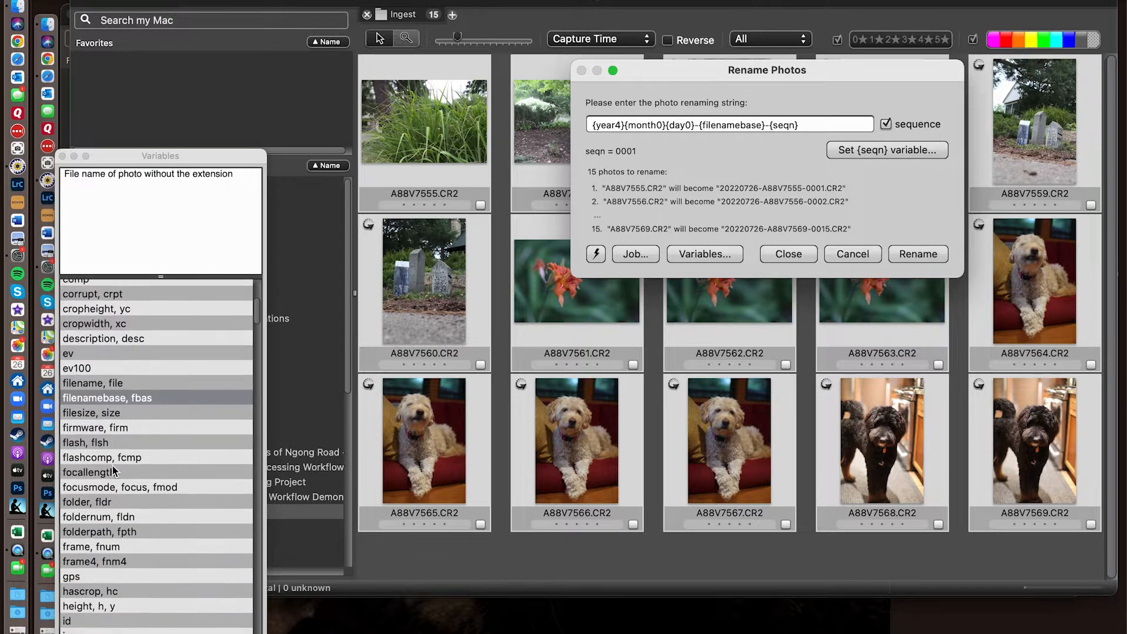
scroll(113, 470, down, 8)
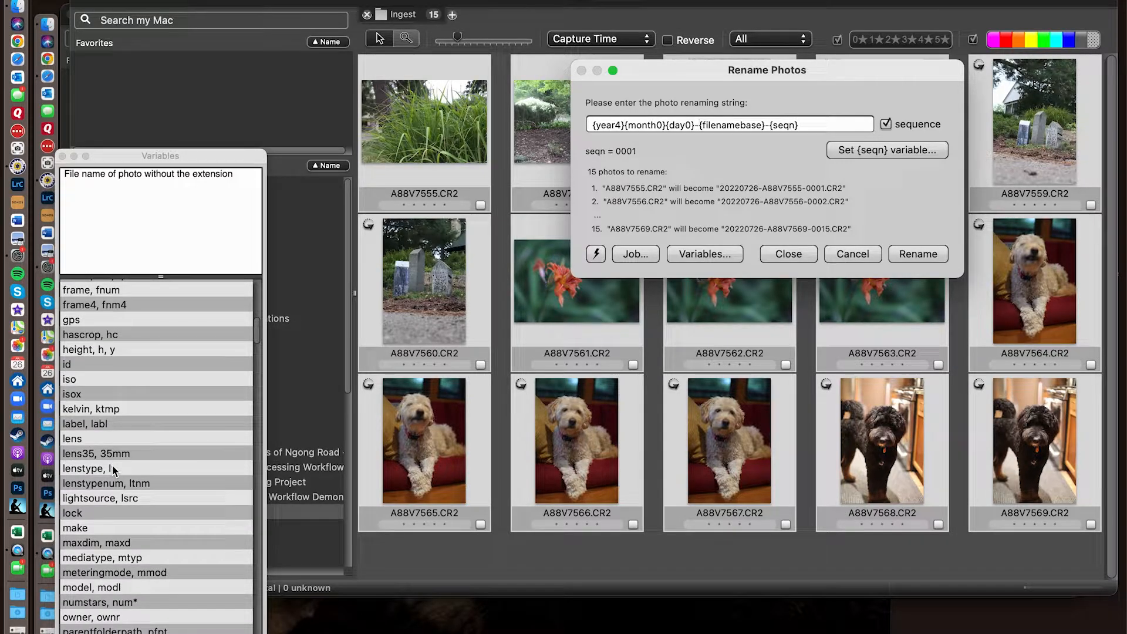
scroll(112, 465, down, 3)
scroll(114, 468, down, 7)
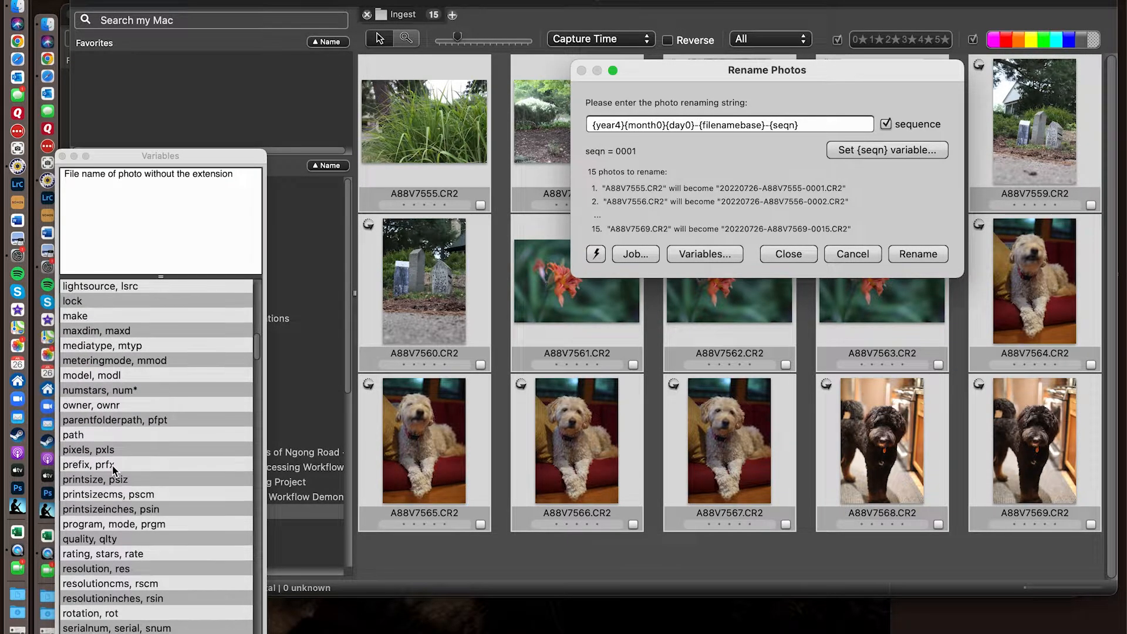
scroll(113, 469, down, 2)
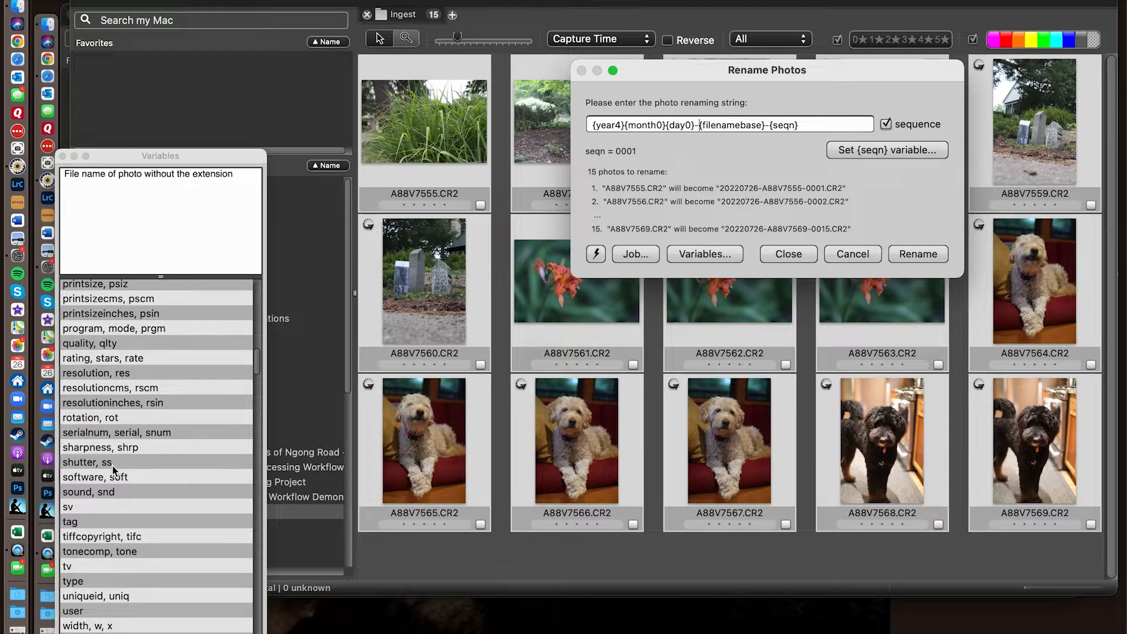
scroll(113, 468, down, 8)
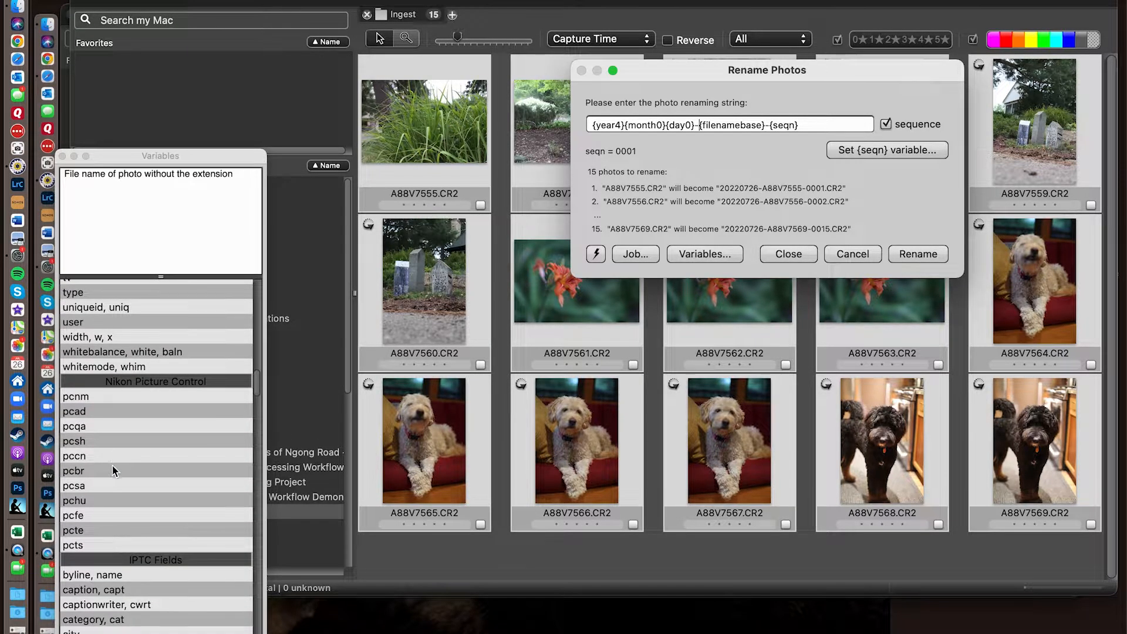
scroll(111, 466, down, 10)
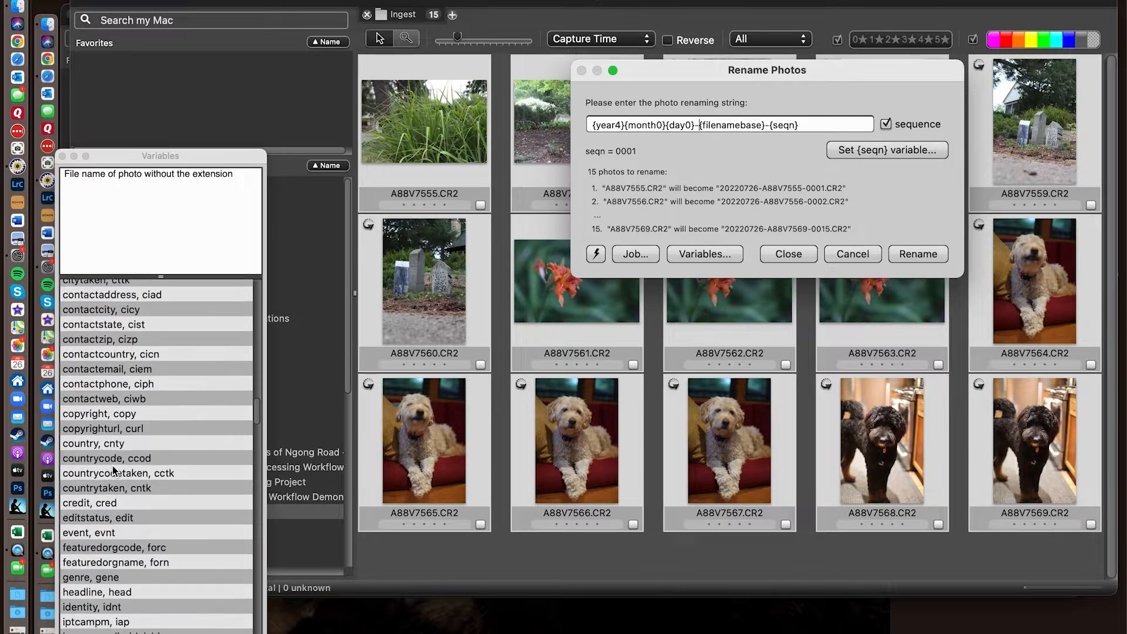
scroll(113, 470, down, 4)
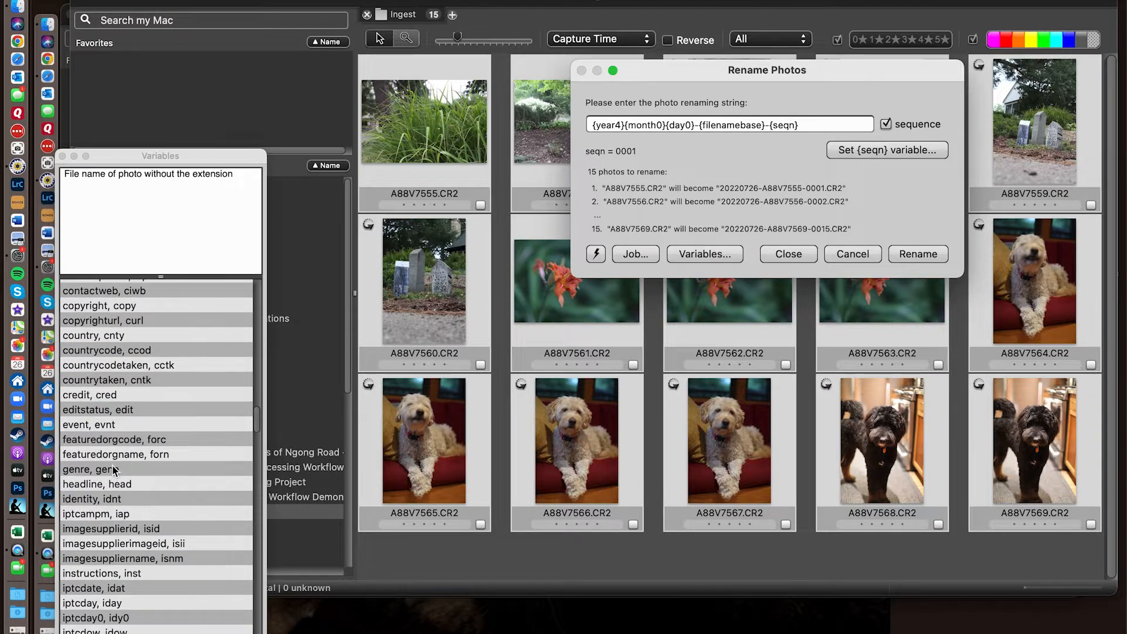
scroll(113, 470, down, 8)
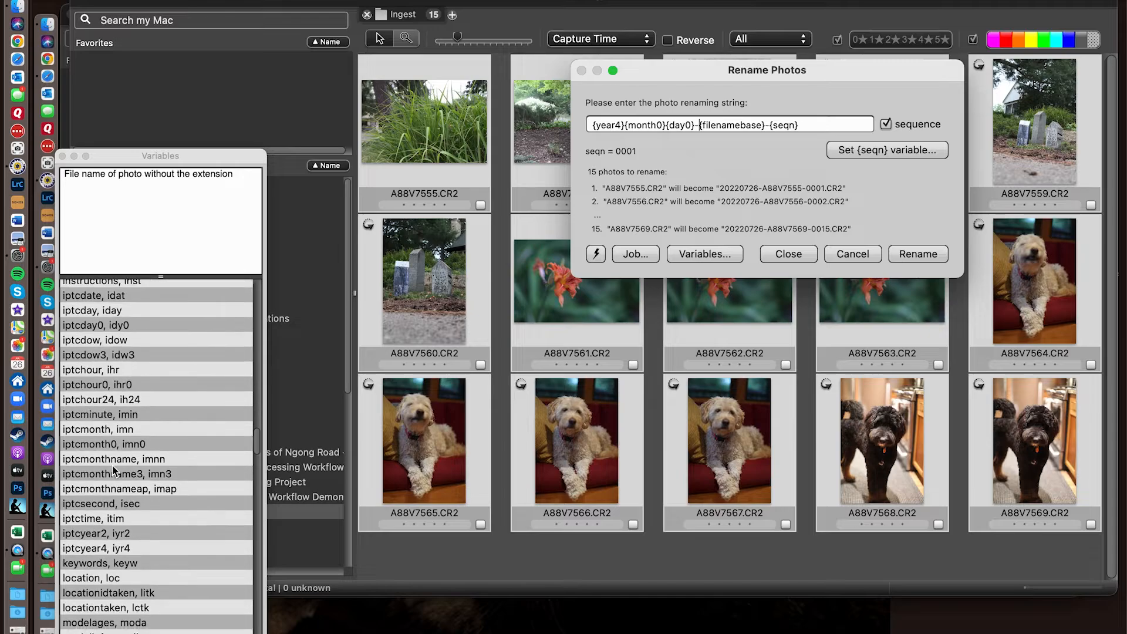
scroll(113, 470, down, 3)
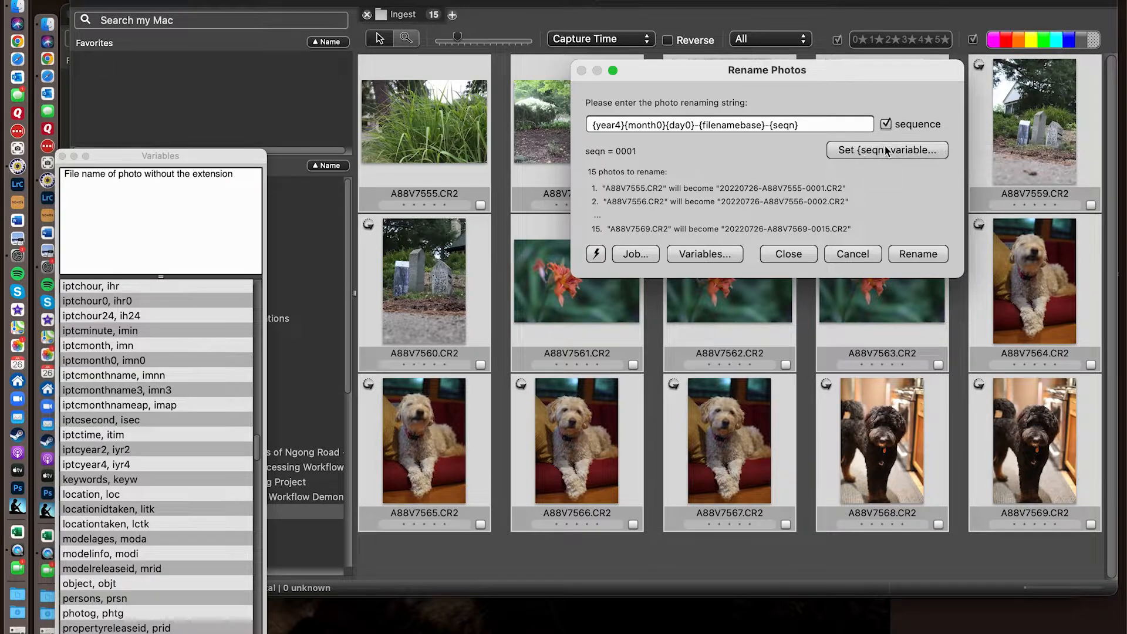
- Toggle the sequence number off and back on at the end of the renaming string
click(886, 123)
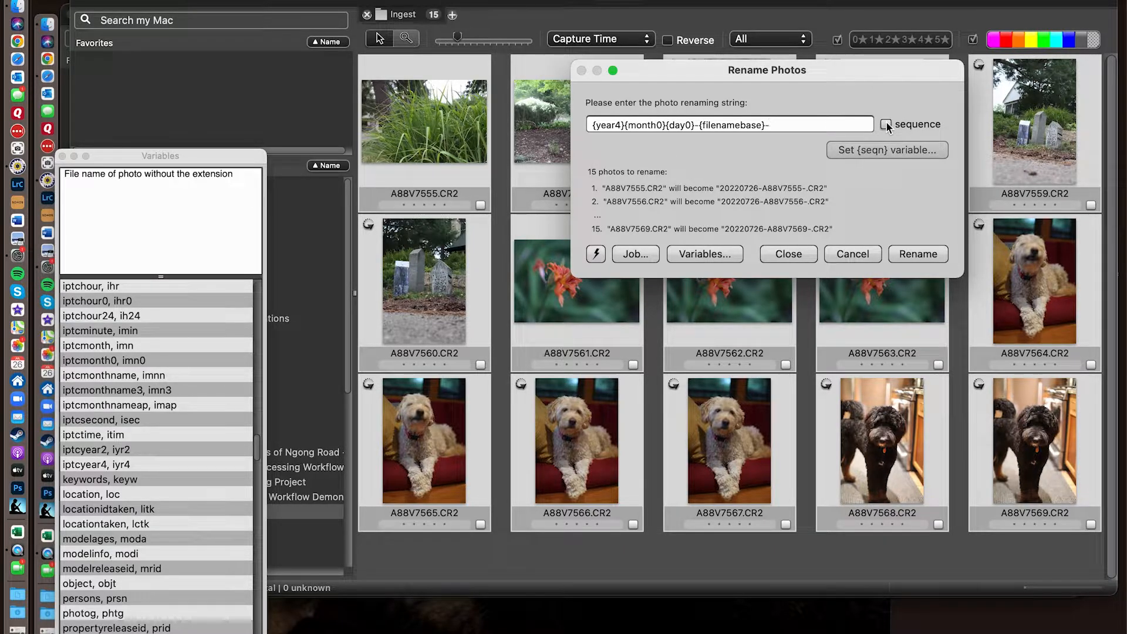
click(887, 125)
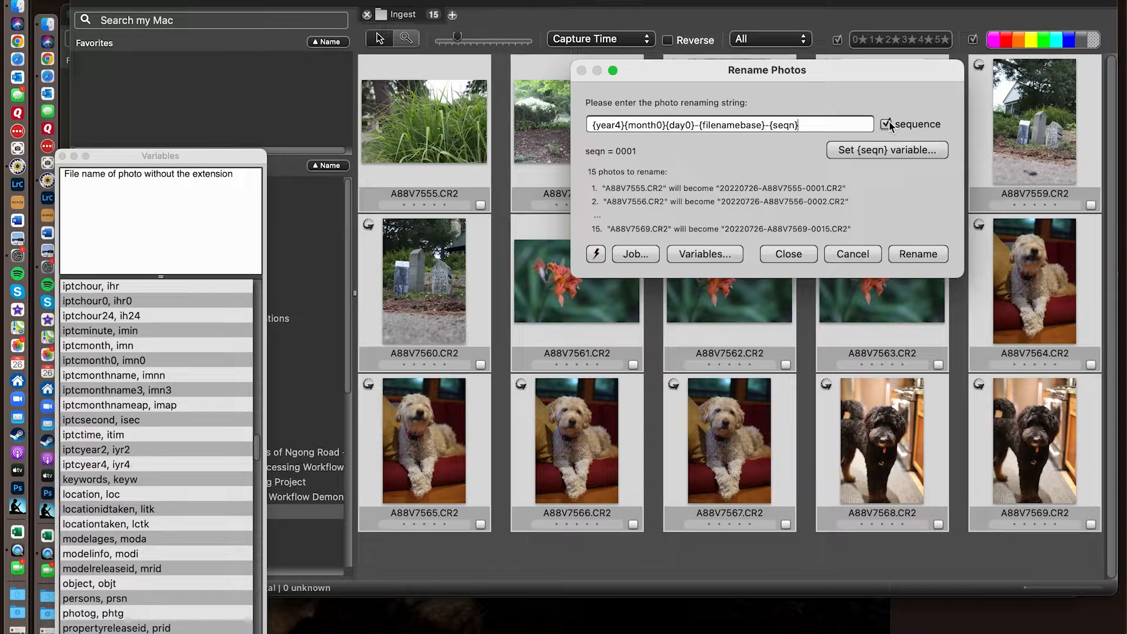
- Keep 0001 as the starting sequence number and rename all the selected photos with the string {year4}{month0}{day0}-{filenamebase}-{seqn}
click(871, 154)
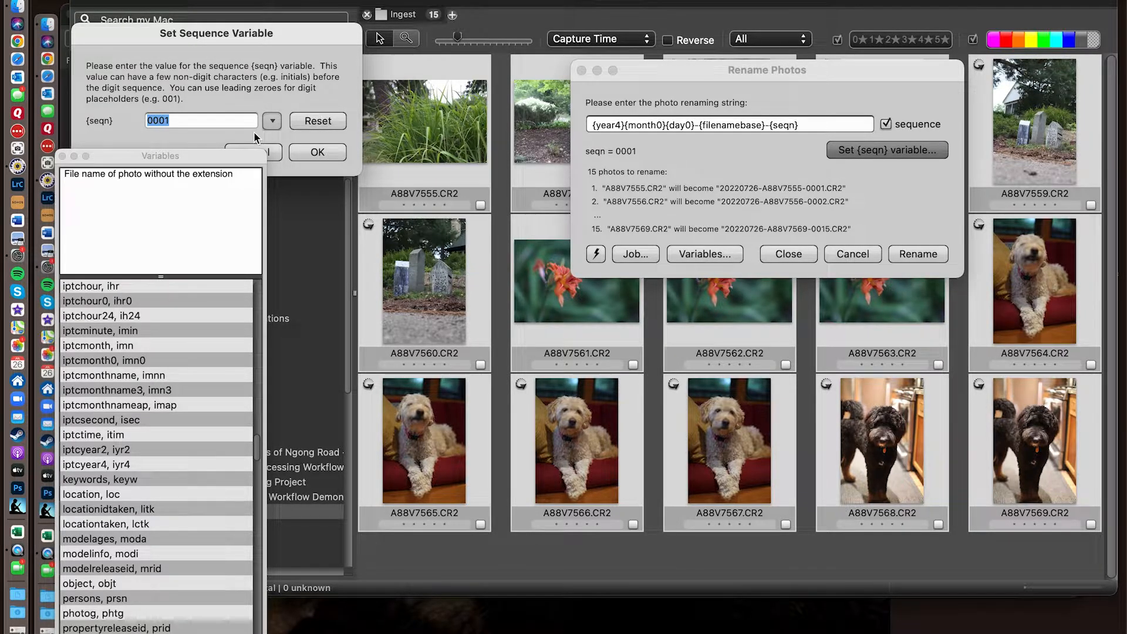
click(317, 154)
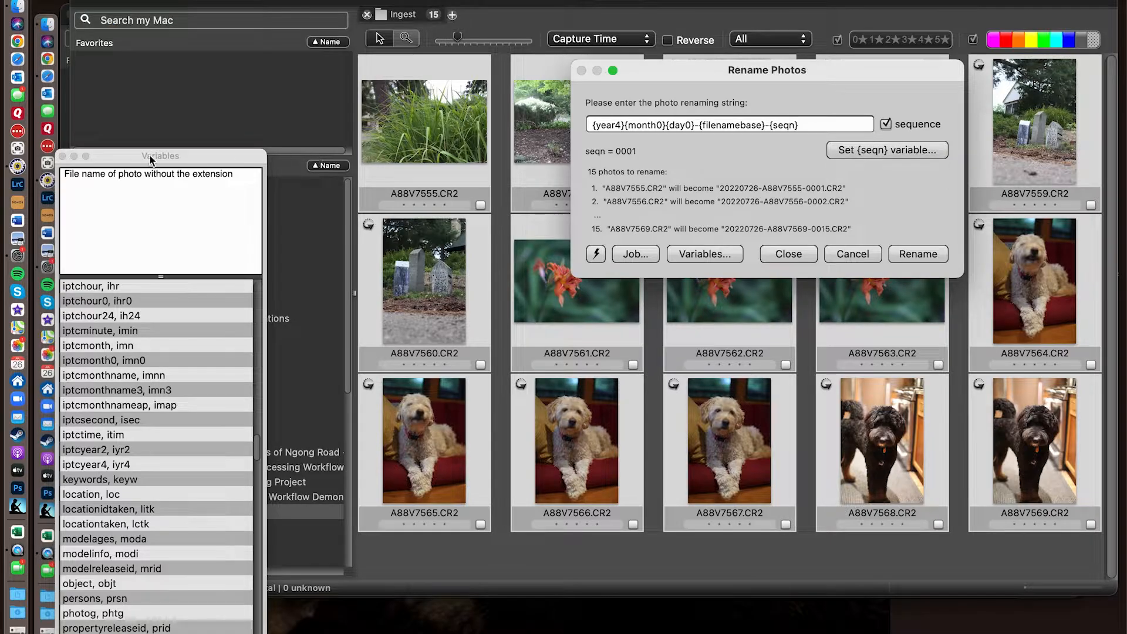
click(62, 157)
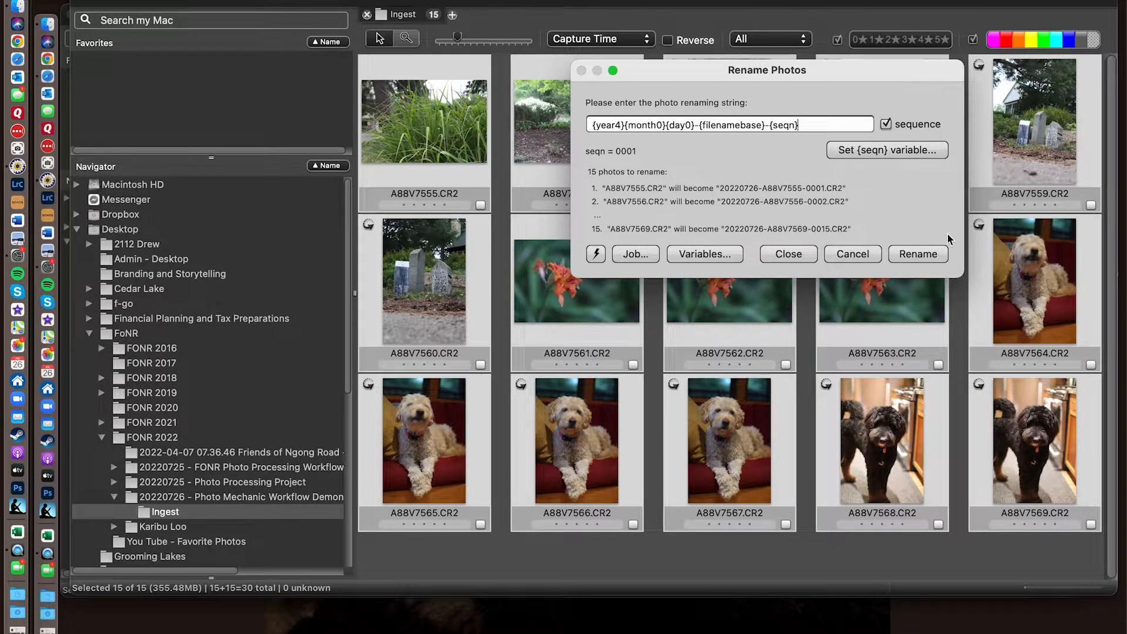
click(917, 255)
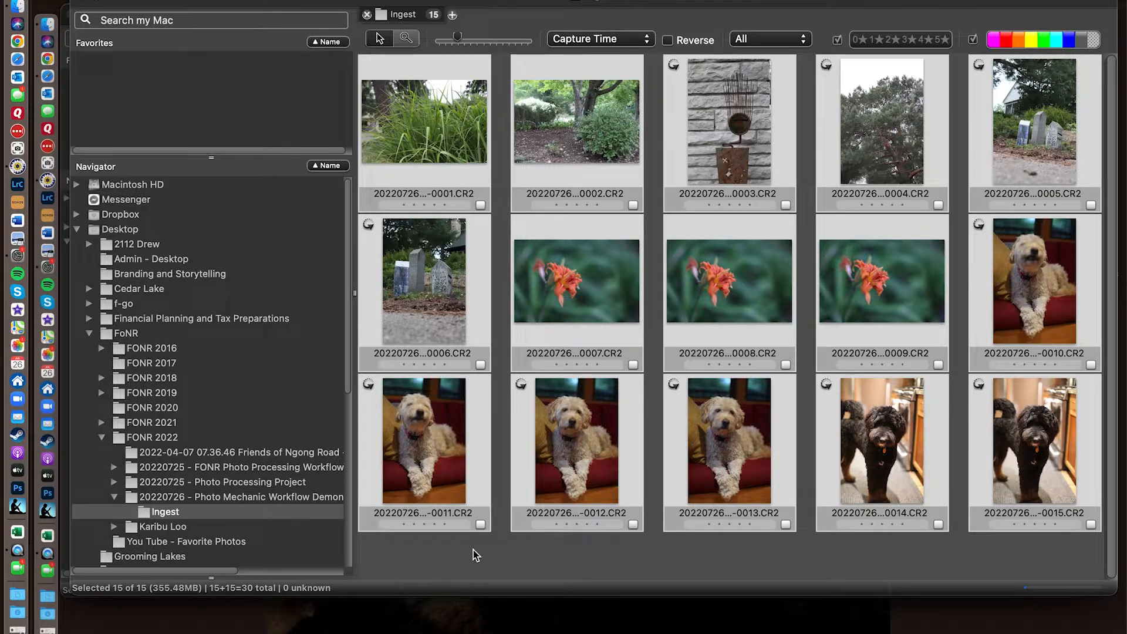
click(473, 549)
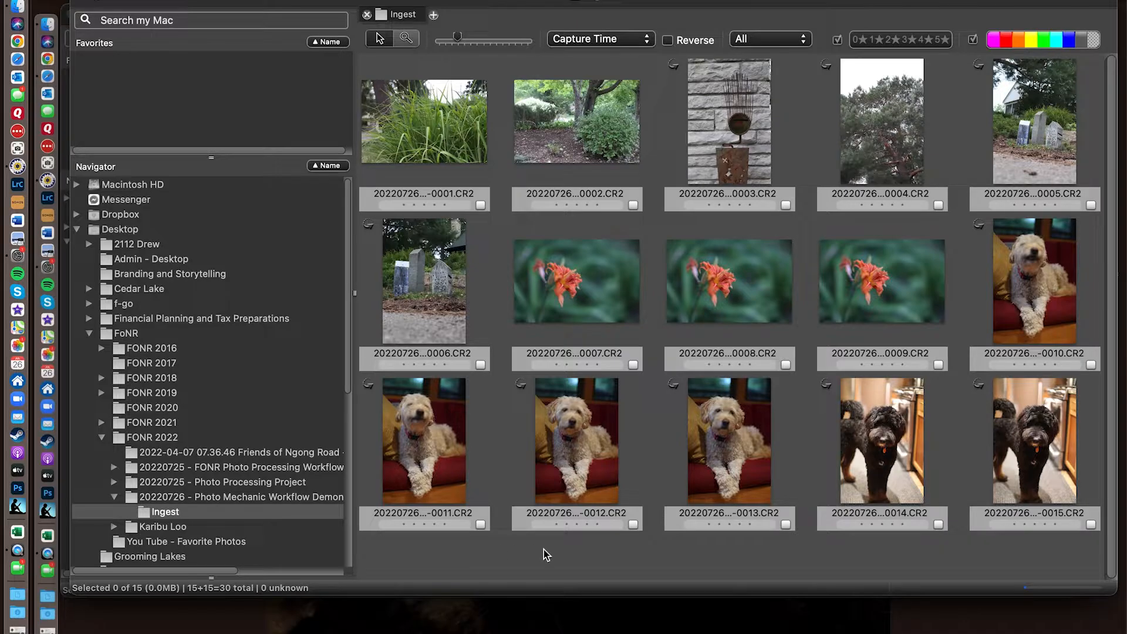
- Open the first grass photo in the preview window and look through the whole set of renamed photos, returning to the first one
mouse_move(600, 470)
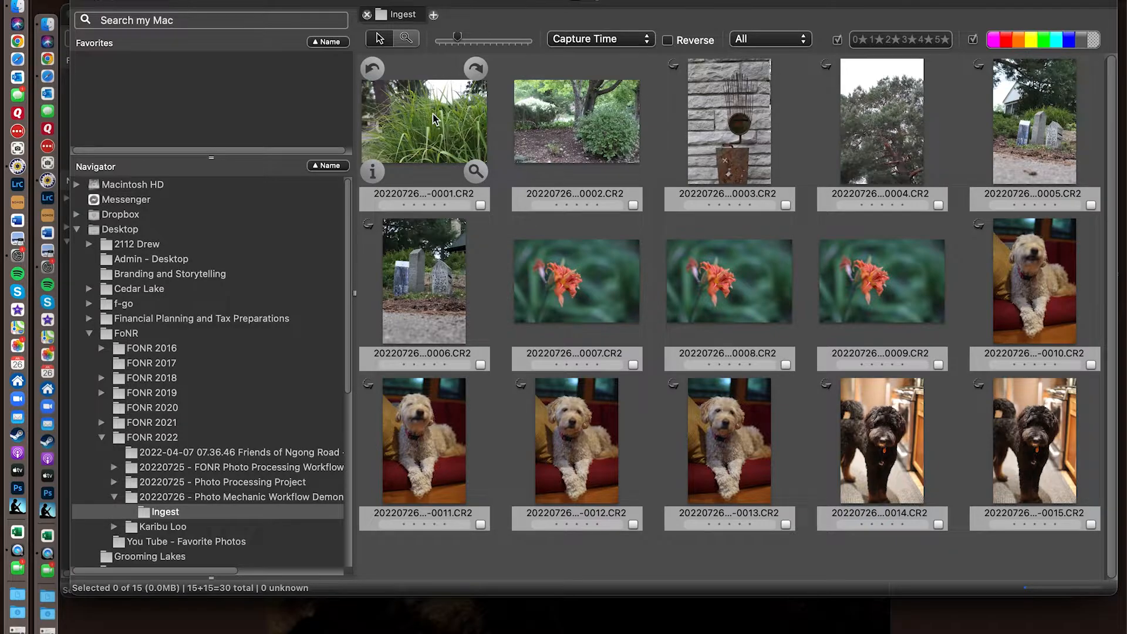
click(428, 130)
double_click(428, 130)
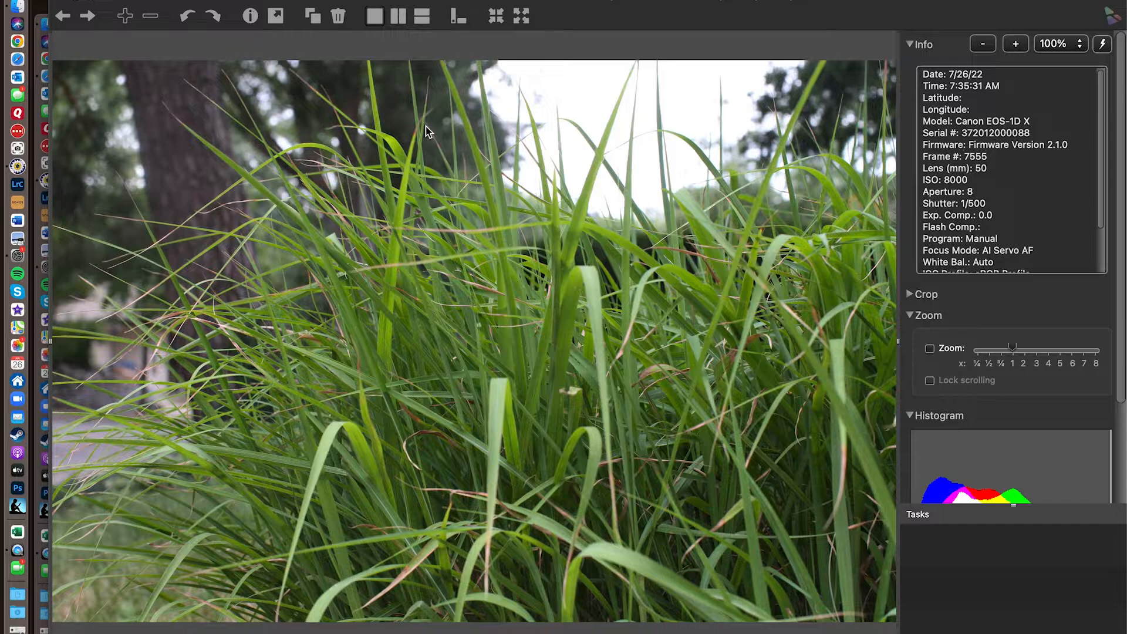
key(Right)
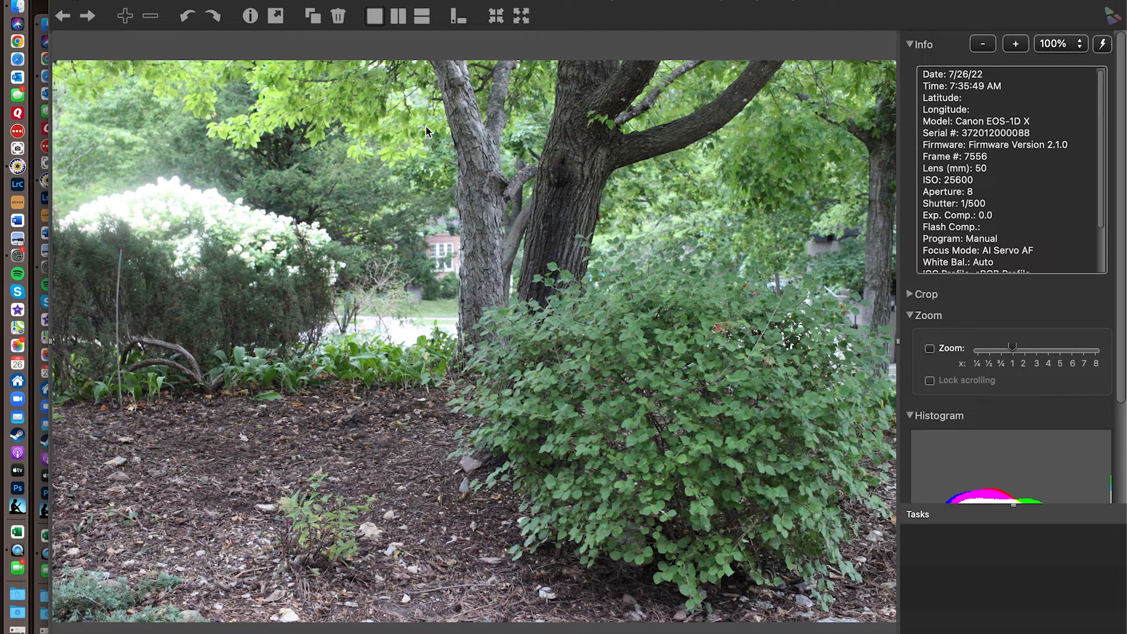
key(Left)
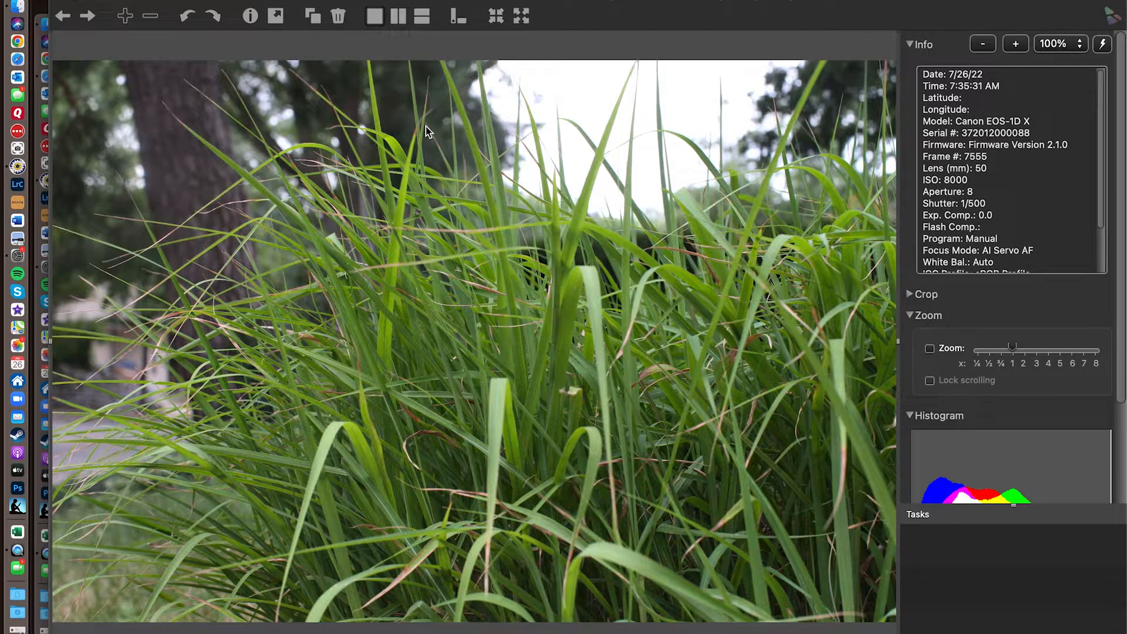
key(Right)
key(Right)
key(Right)
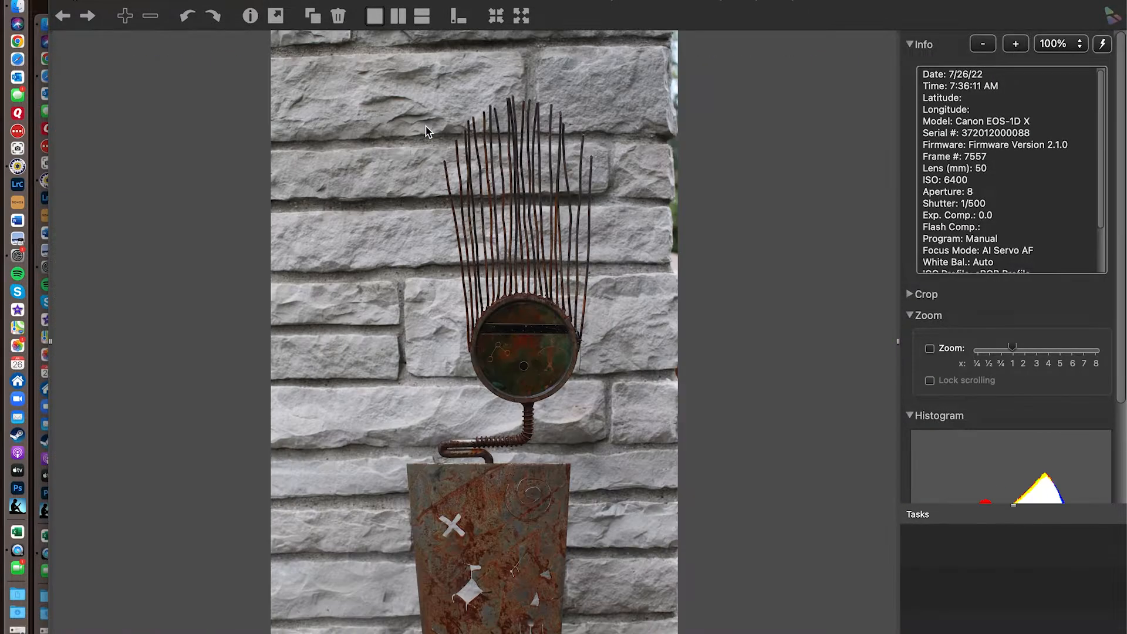
key(Right)
key(Right)
key(Right)
key(Right)
key(Right)
key(Right)
key(Right)
key(Right)
key(Right)
key(Right)
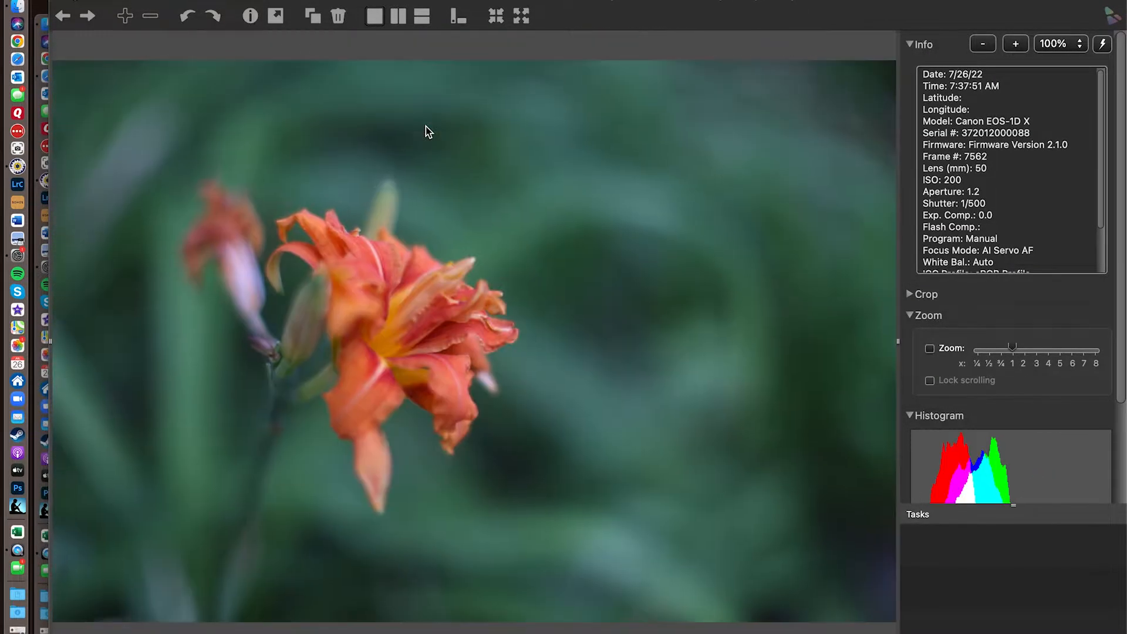
key(Right)
key(Right)
key(Right)
key(Right)
key(Right)
key(Right)
key(Right)
key(Right)
key(Right)
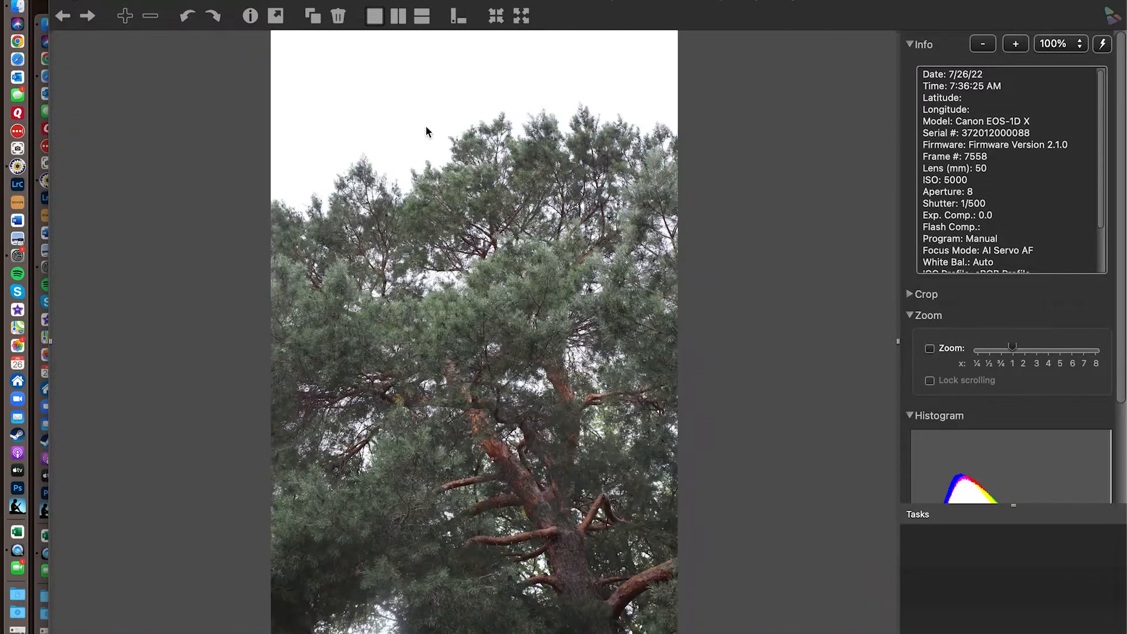
key(Right)
key(Right)
key(Right)
key(Right)
key(Right)
key(Right)
key(Right)
key(Right)
key(Right)
key(Right)
key(Right)
key(Right)
key(Right)
key(Right)
key(Right)
key(Right)
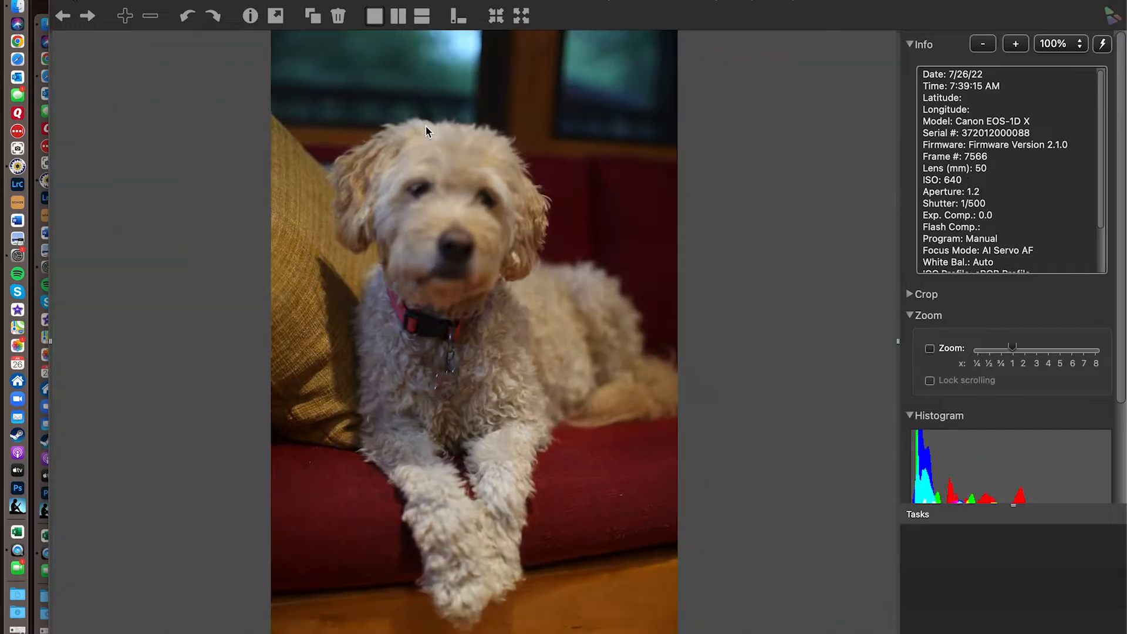
key(Right)
key(Right)
key(Right)
key(Right)
key(Right)
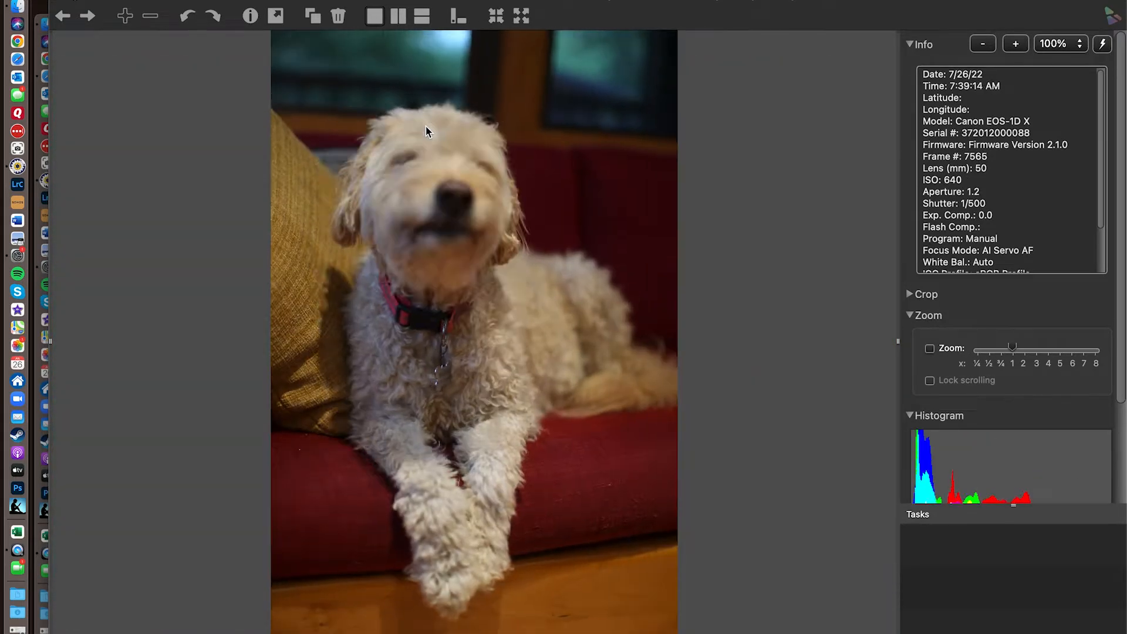
key(Right)
key(Right)
key(Right)
key(Right)
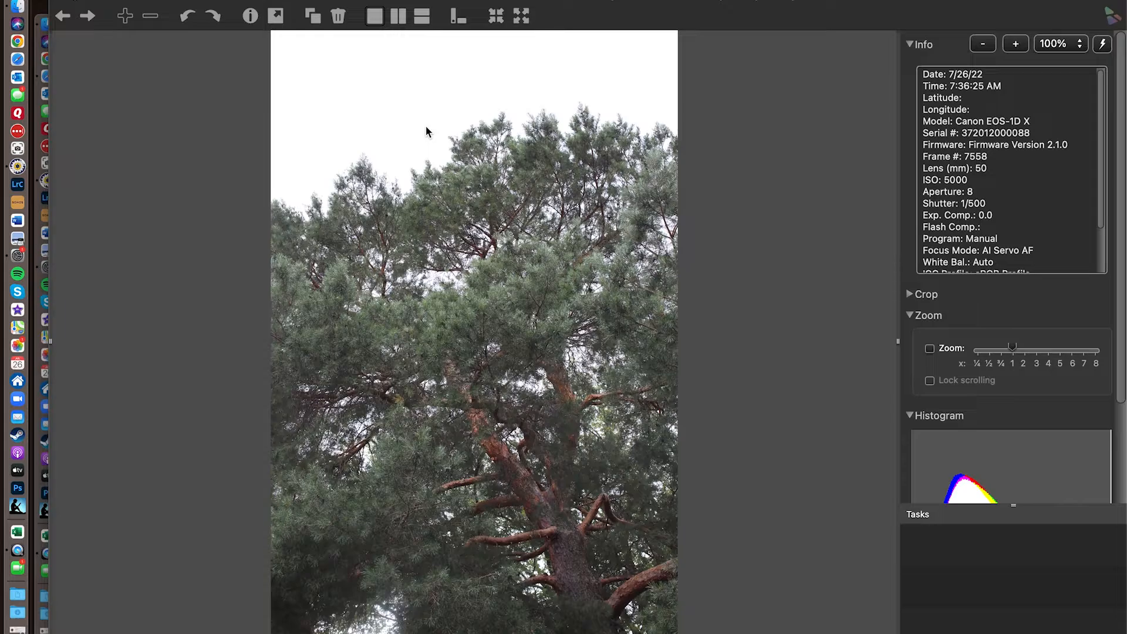
key(Right)
key(Right)
key(Right)
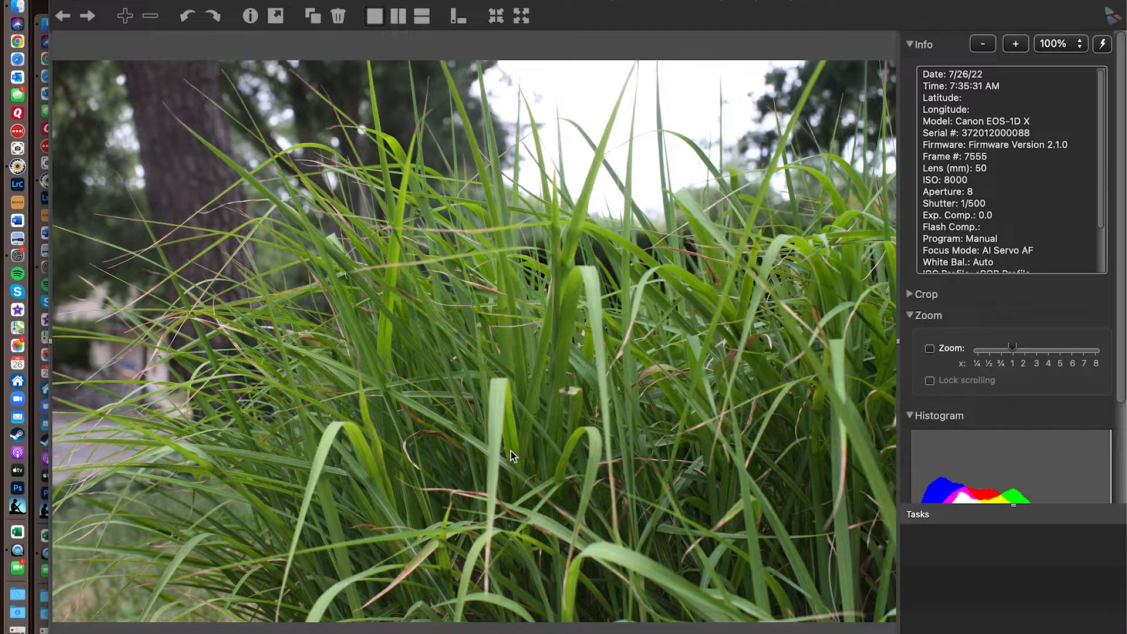
- Examine the color class options for the grass photo, and compare the following bush, metal sculpture and pine tree photos
click(915, 632)
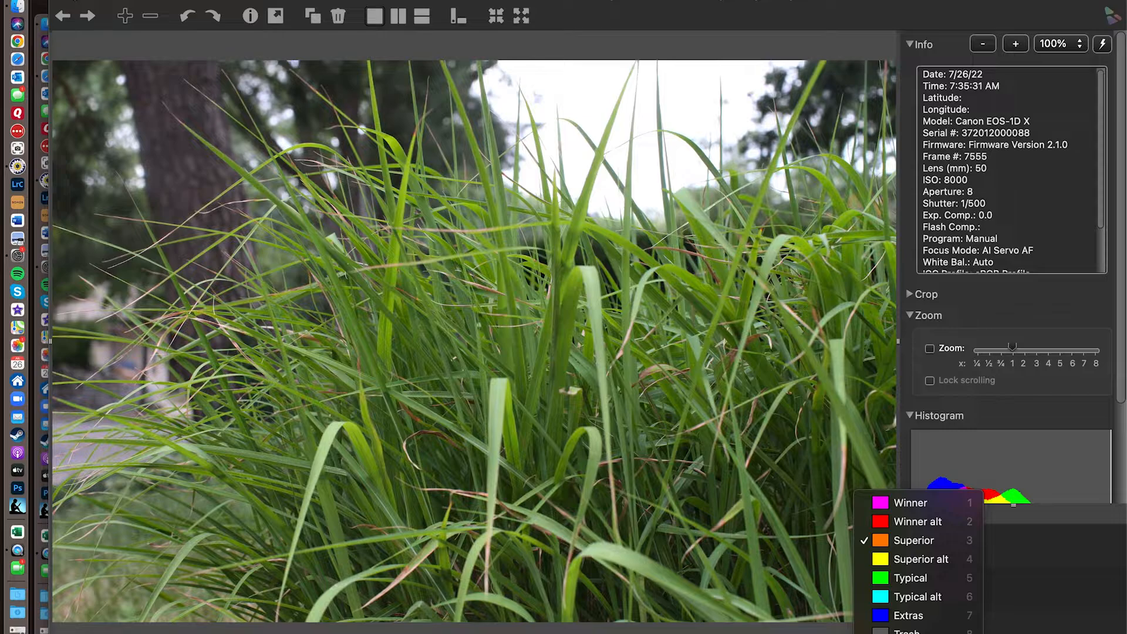
key(Escape)
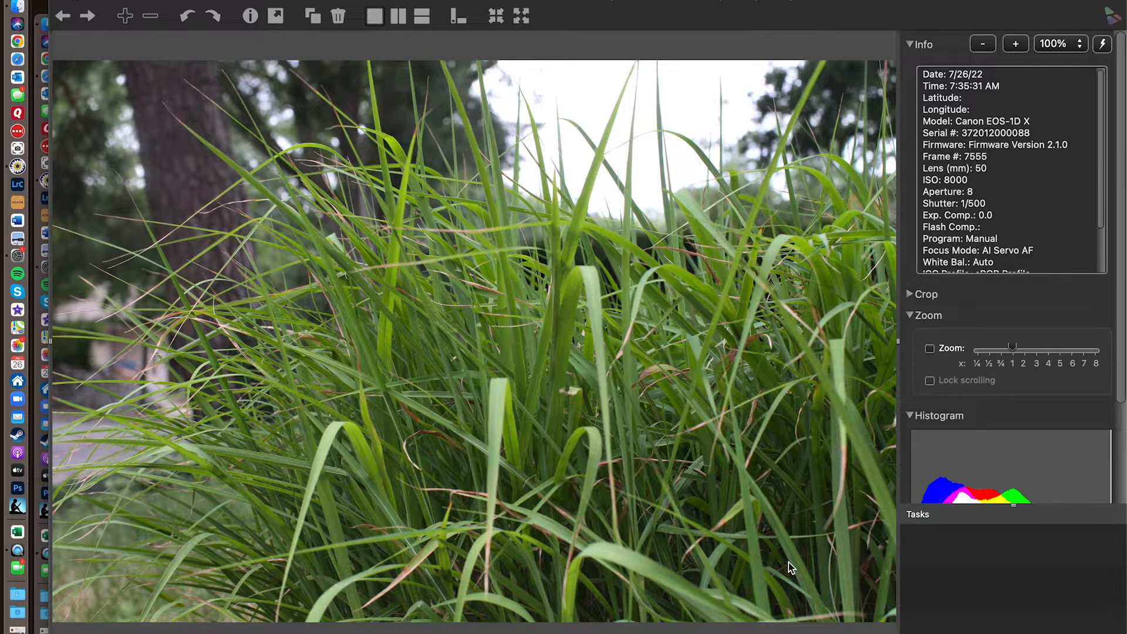
key(Right)
key(Right)
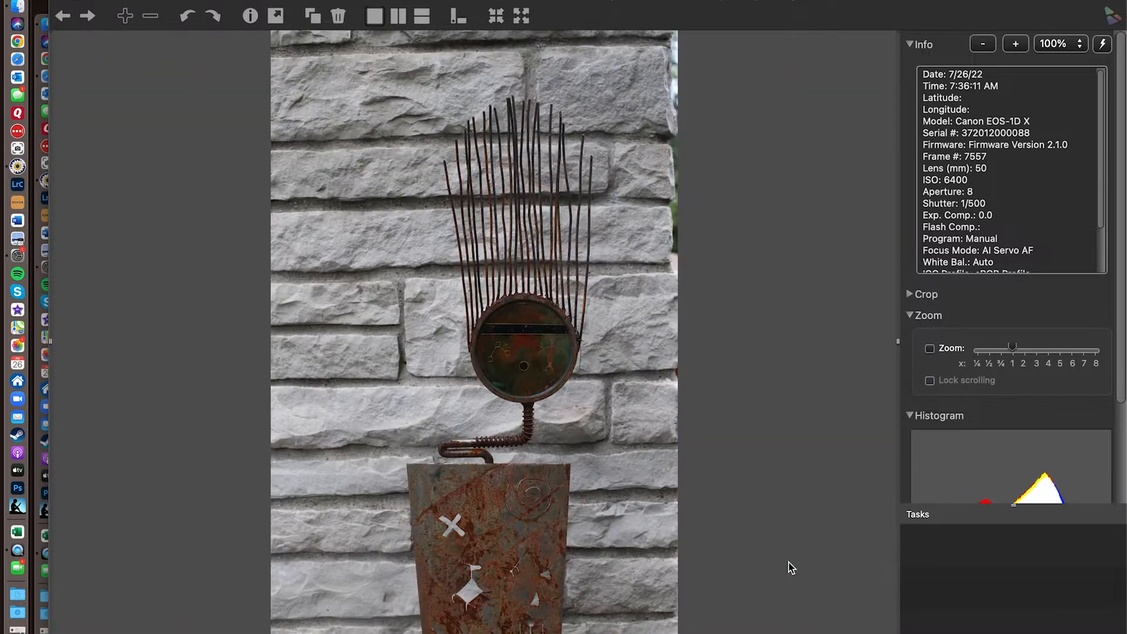
key(Left)
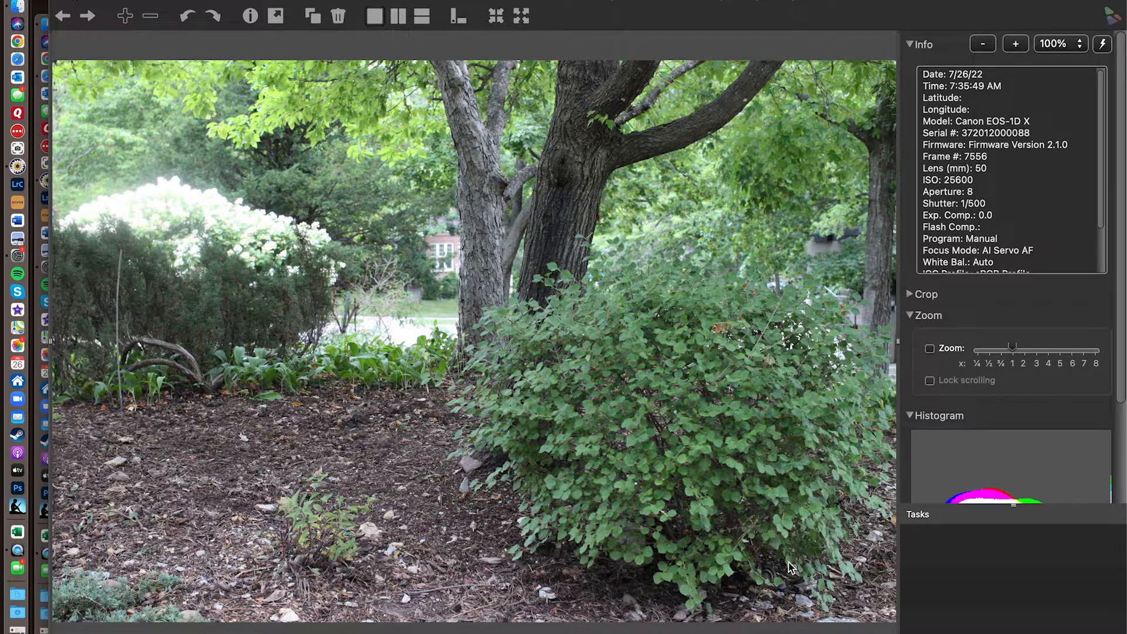
key(Right)
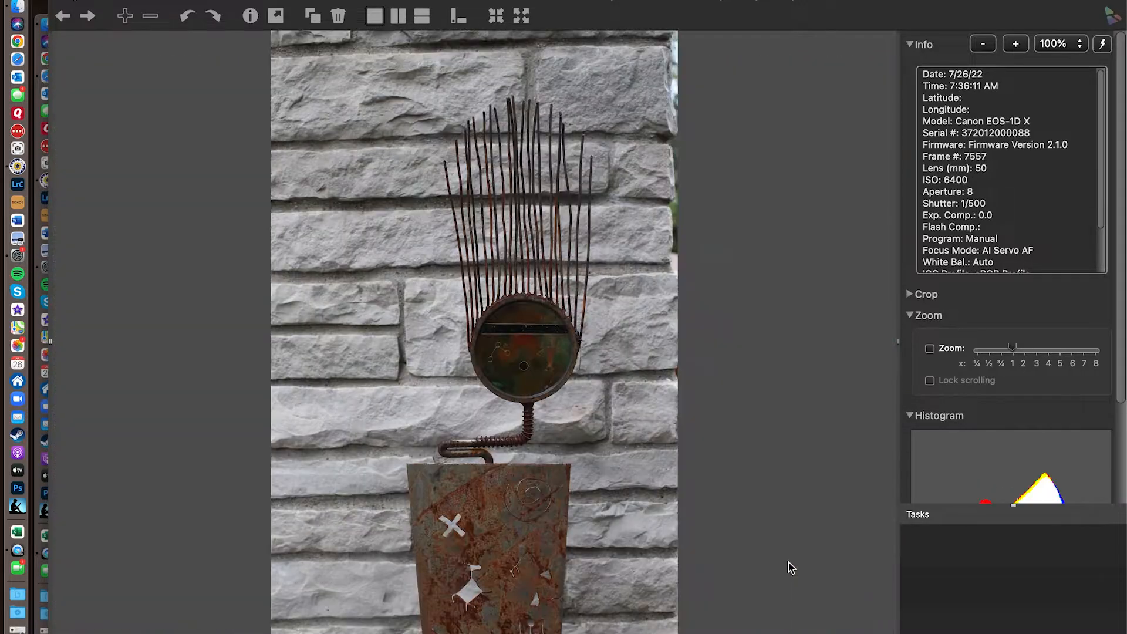
key(Right)
key(Left)
key(Right)
key(Left)
key(Right)
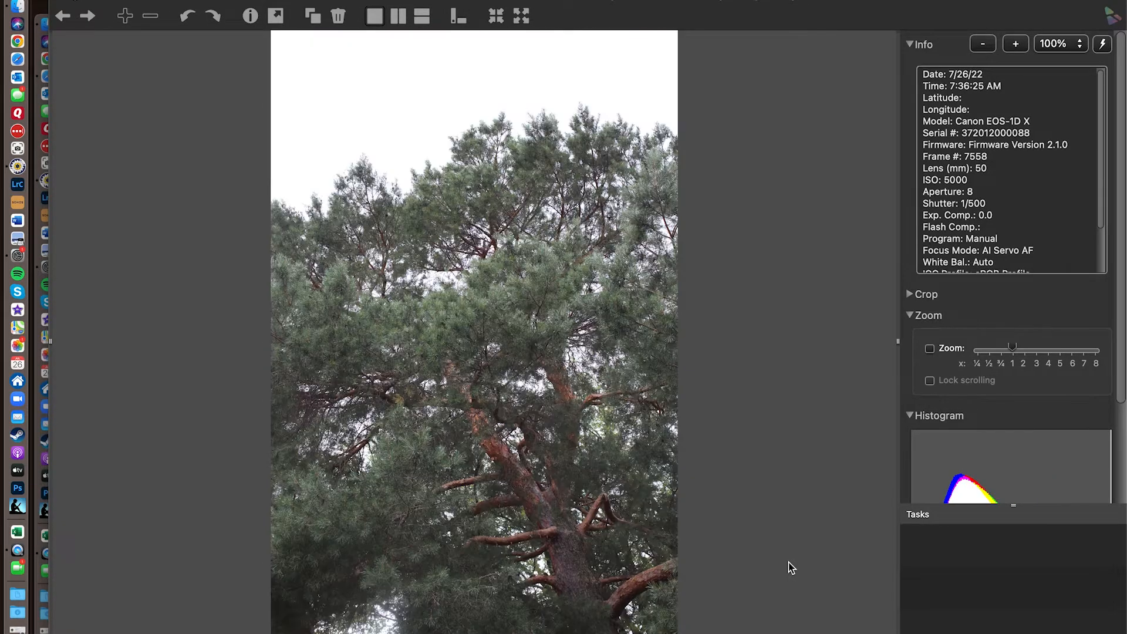
- Compare the two photos of the stone garden sculptures by switching back and forth between frames 7559 and 7560
key(Right)
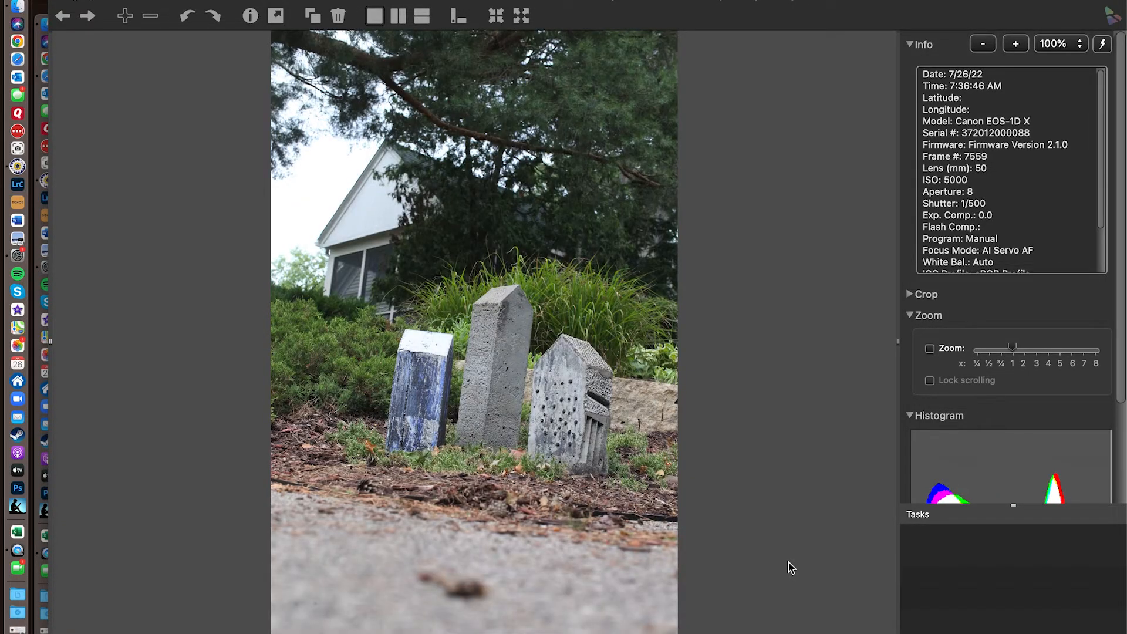
key(Right)
key(Left)
key(Right)
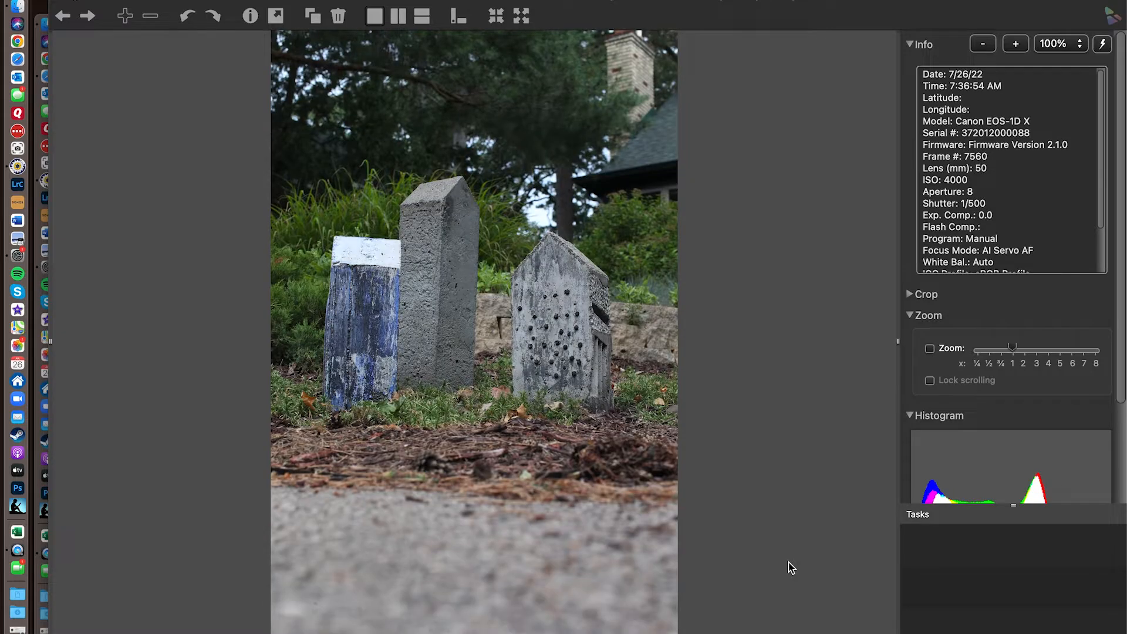
key(Left)
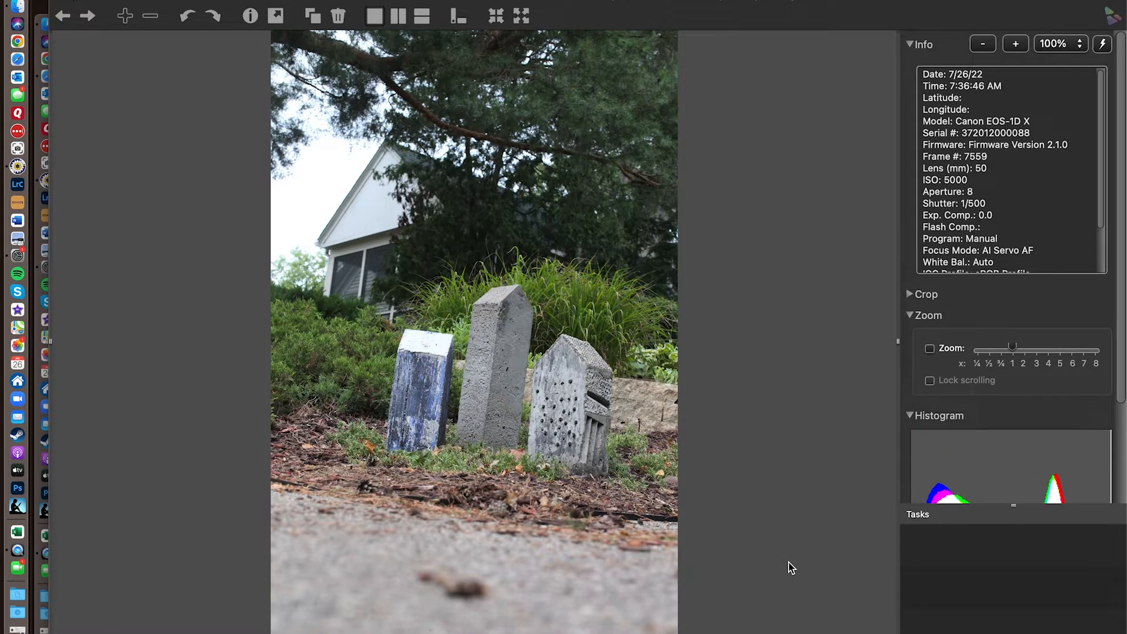
key(Right)
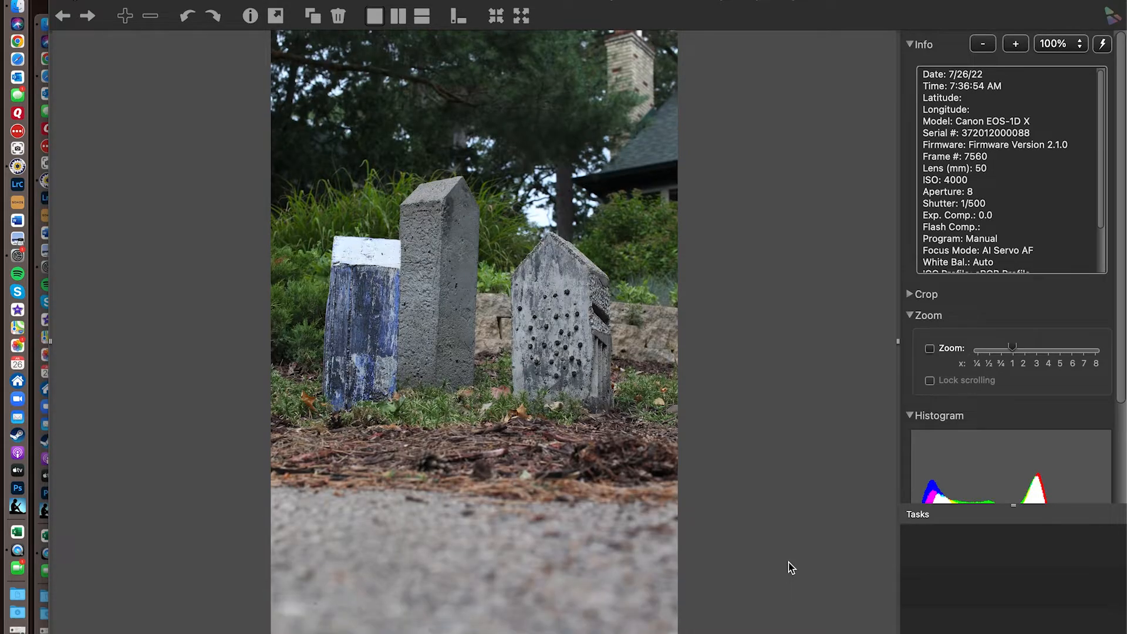
key(Left)
key(Right)
key(Right)
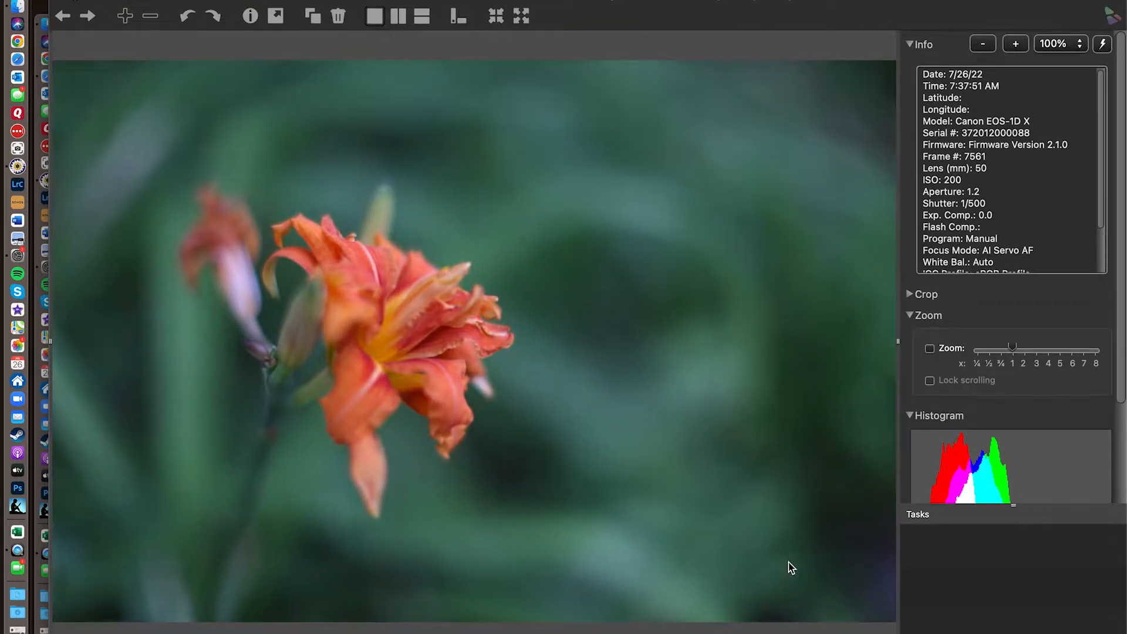
- Compare the three orange lily photos, frames 7561 to 7563, by switching back and forth between them
key(Left)
key(Left)
key(Right)
key(Right)
key(Right)
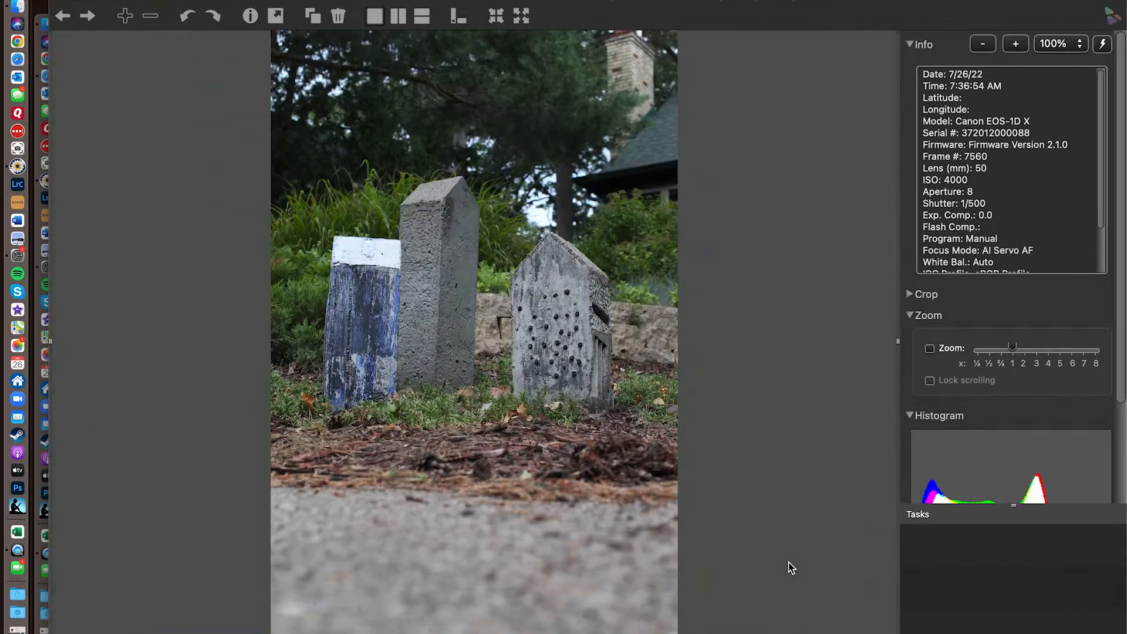
key(Left)
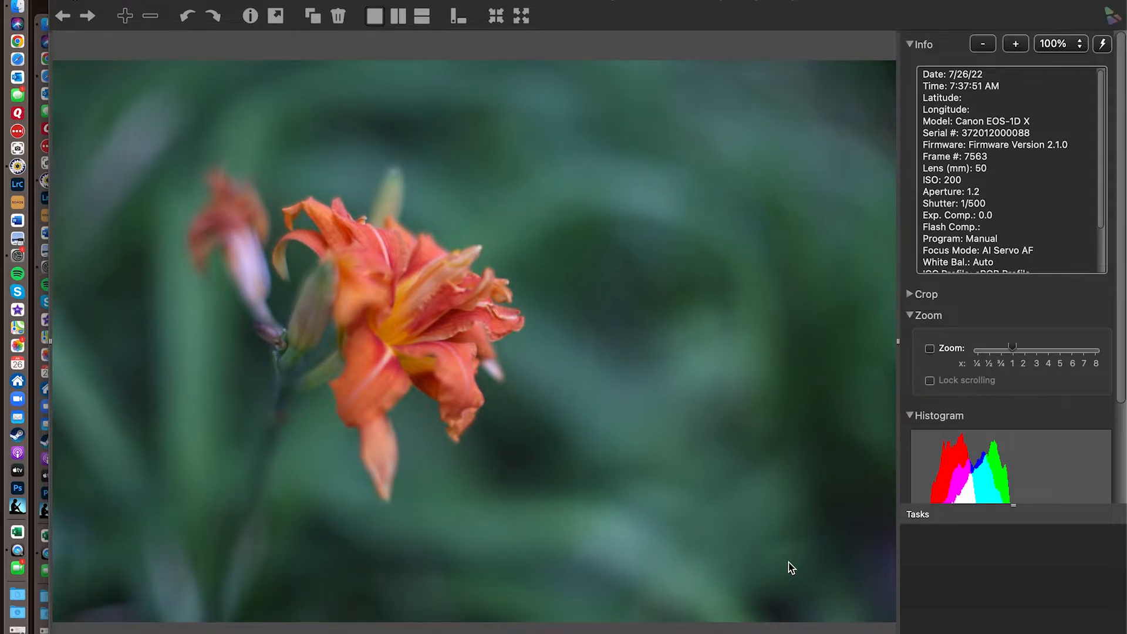
key(Left)
key(Right)
key(Left)
key(Right)
key(Left)
key(Right)
key(Left)
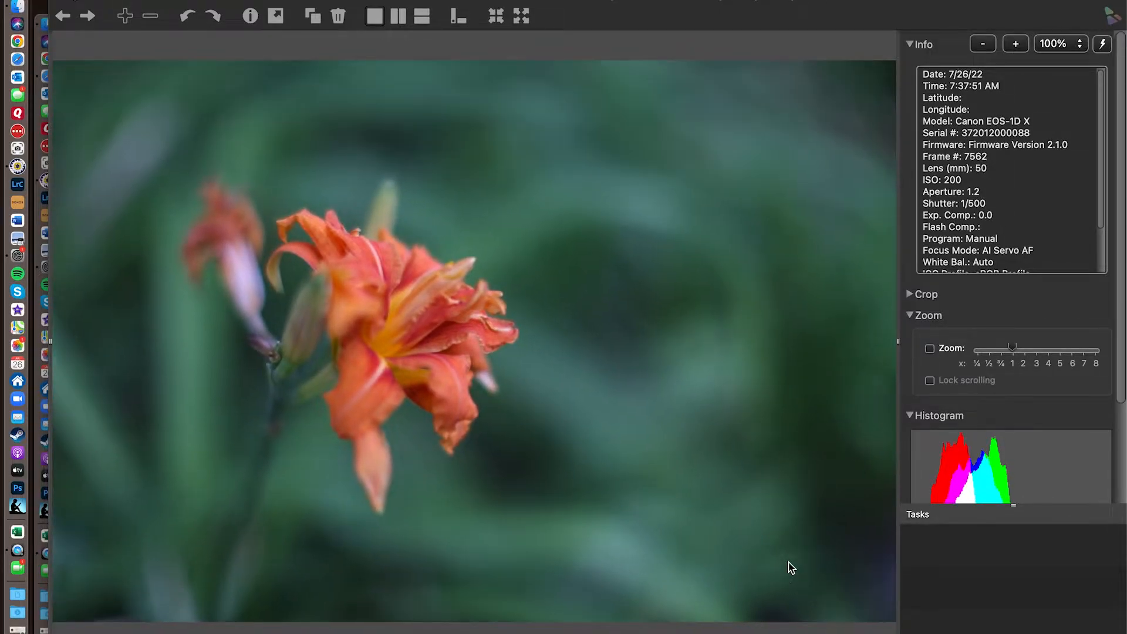
key(Right)
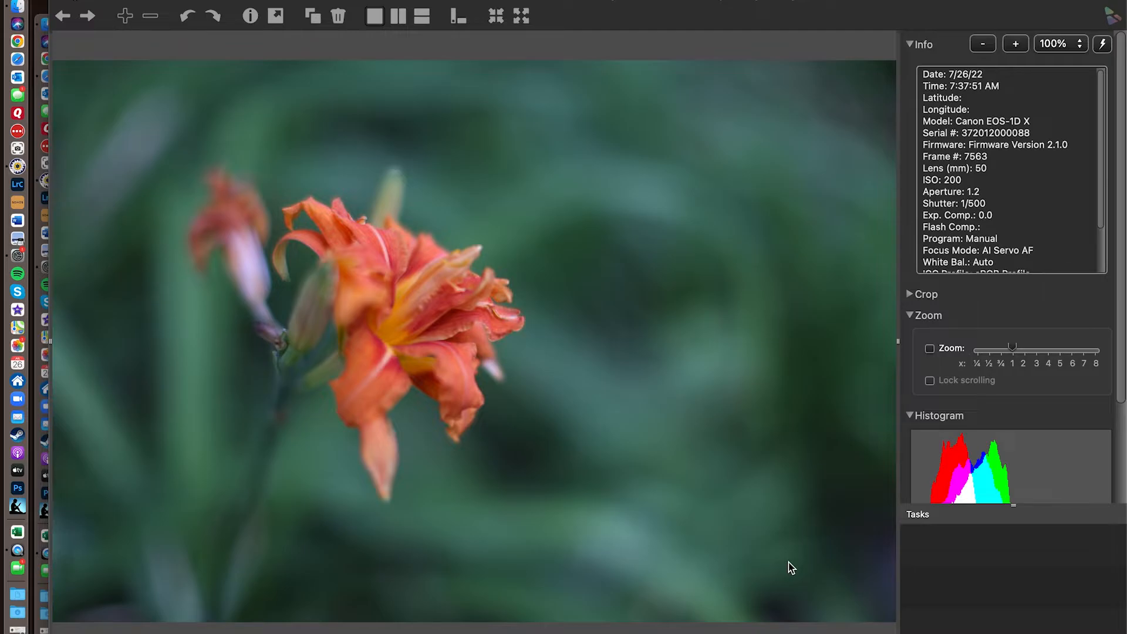
- Compare the photos of the light-coated dog on the red seat, starting from frame 7564, for focus and expression
key(Right)
key(Left)
key(Right)
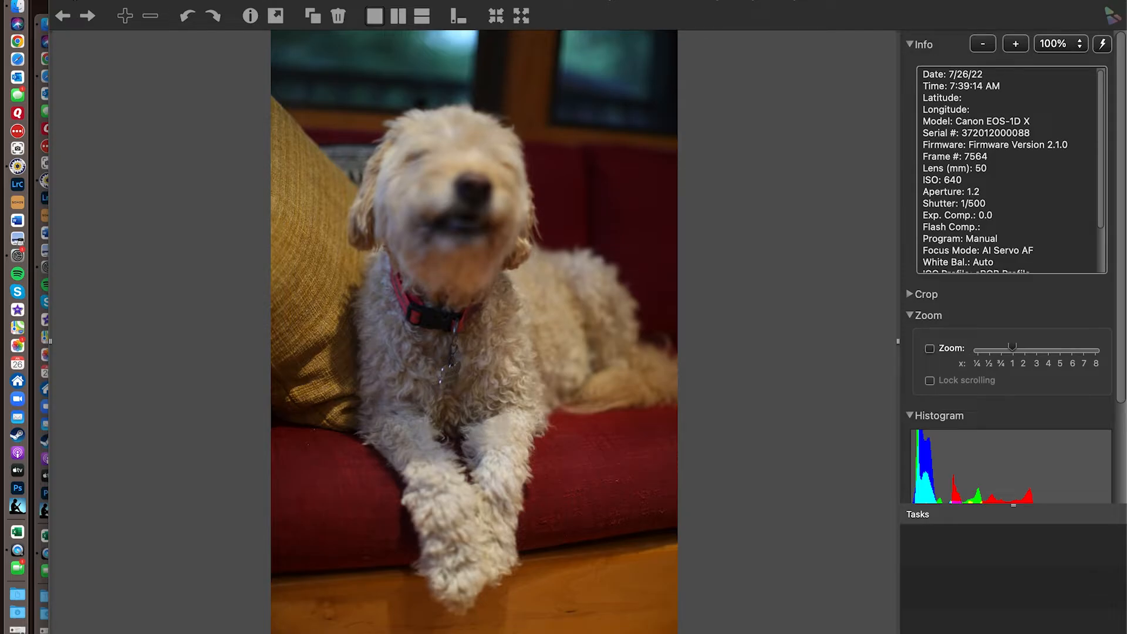
key(Right)
key(Right)
key(Right)
key(Right)
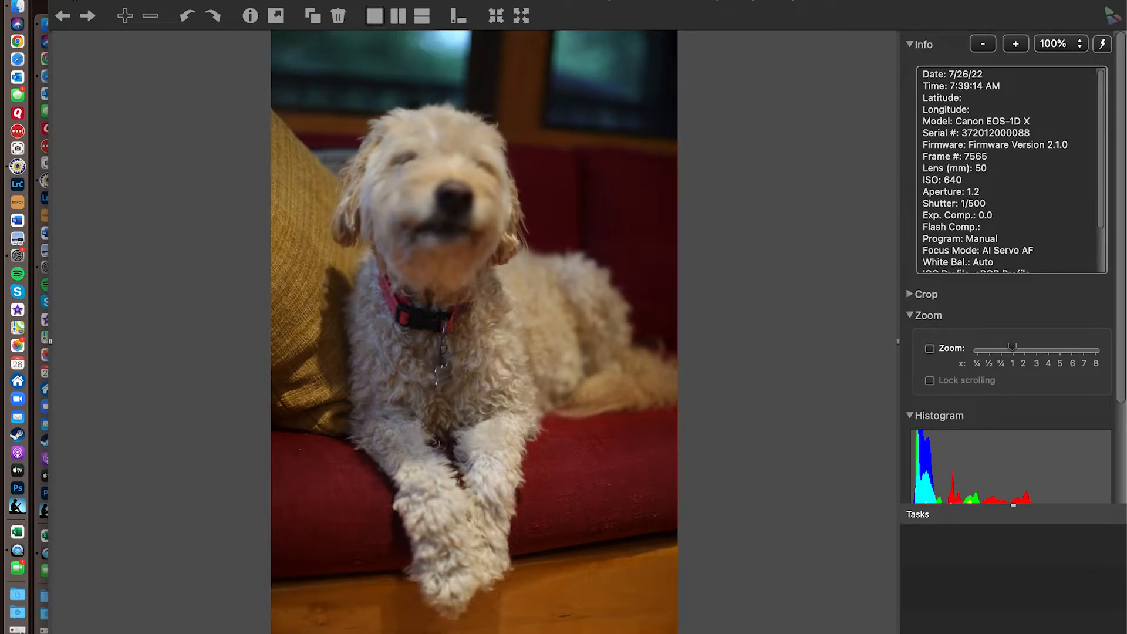
key(Left)
key(Left)
key(Left)
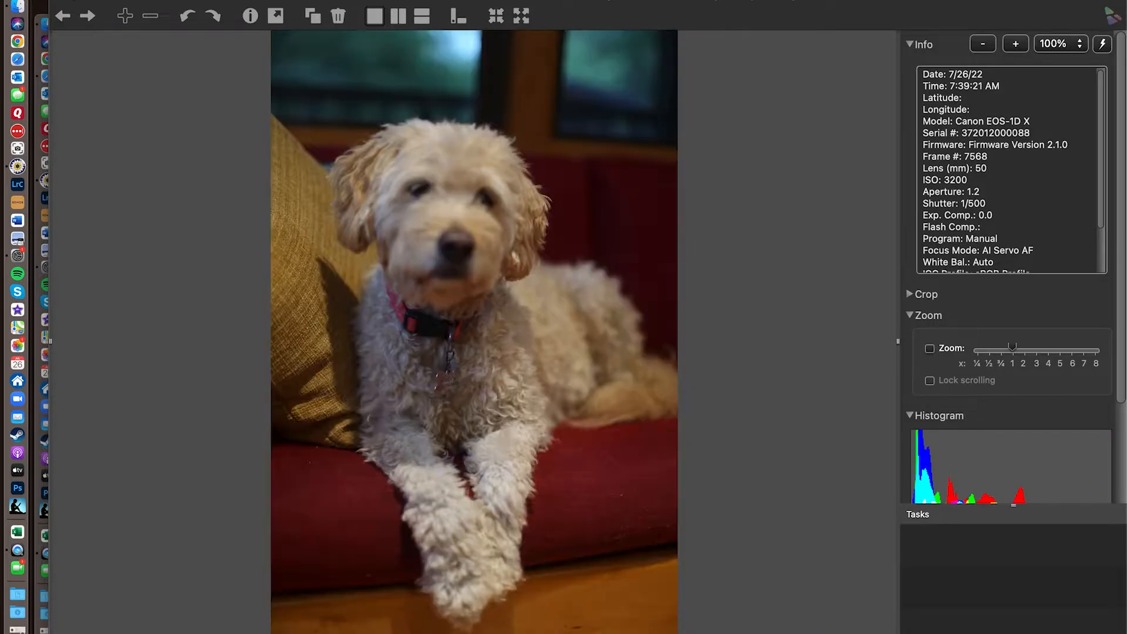
key(Right)
key(Left)
key(Left)
key(Right)
key(Right)
key(Right)
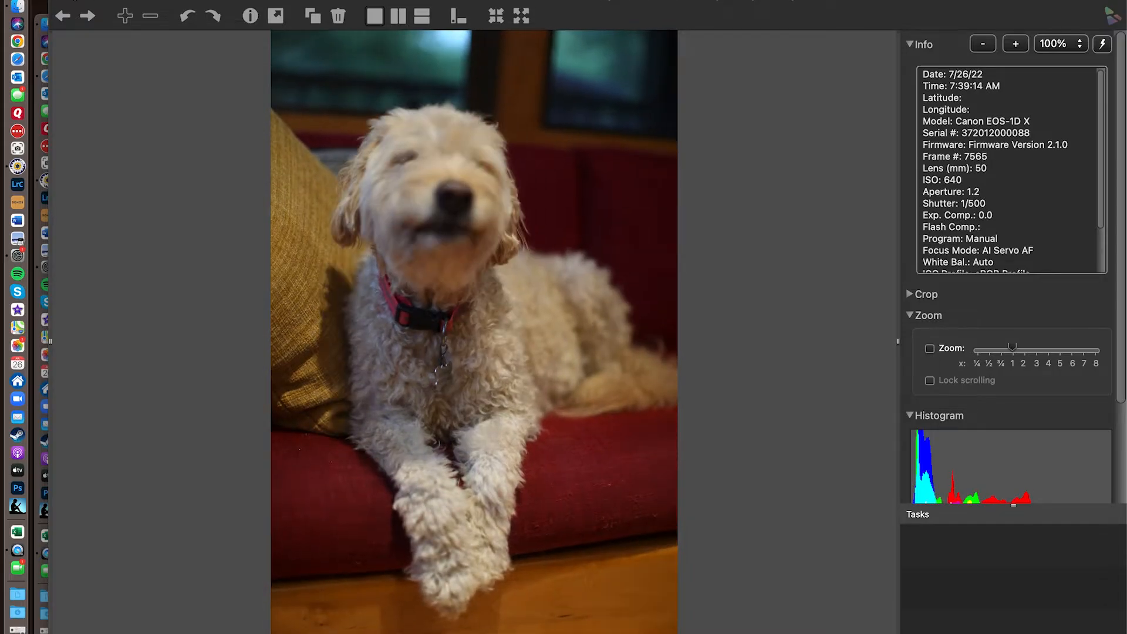
- Compare the remaining photos of the light-coated and black dogs, up to frame 7569, and return to the contact sheet
key(Left)
key(Right)
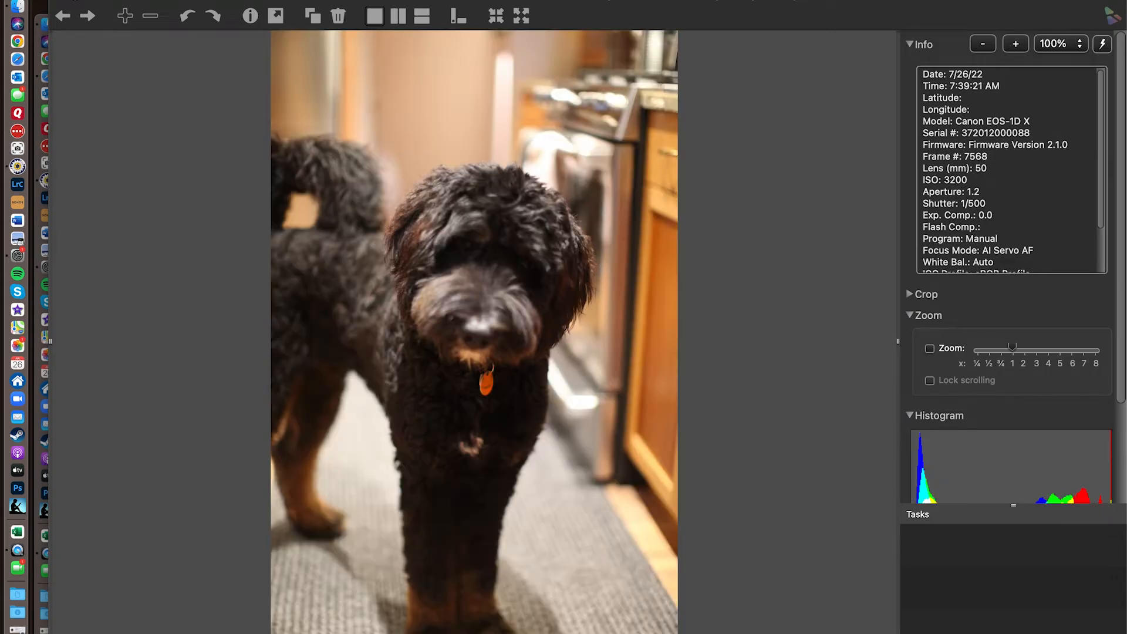
key(Left)
key(Left)
key(Left)
key(Right)
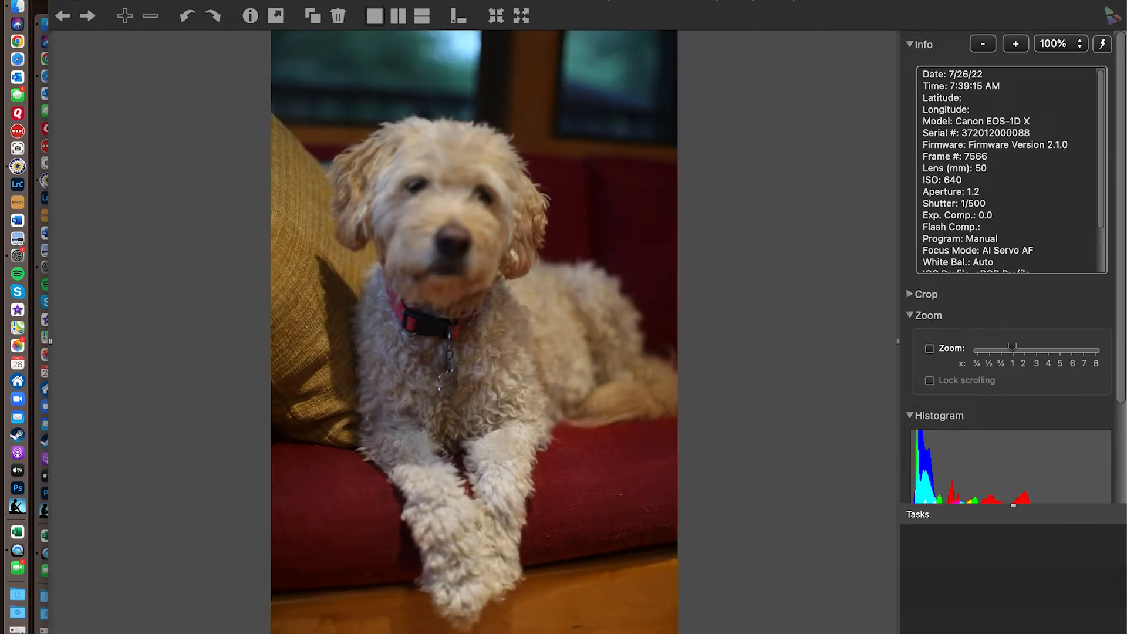
key(Right)
key(Right)
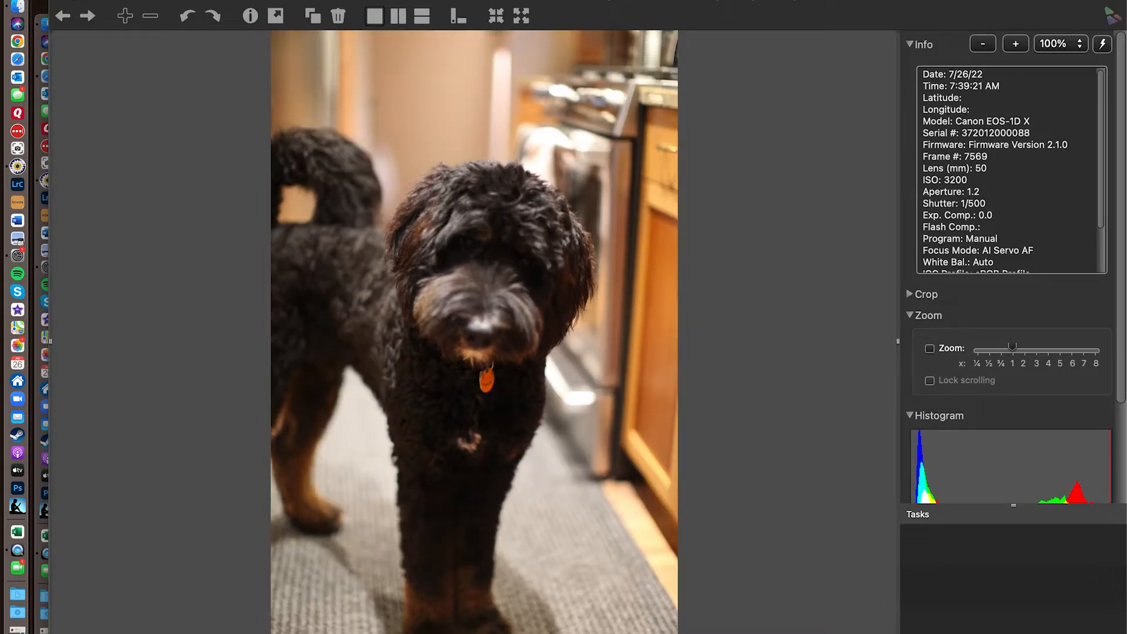
key(Right)
key(Right)
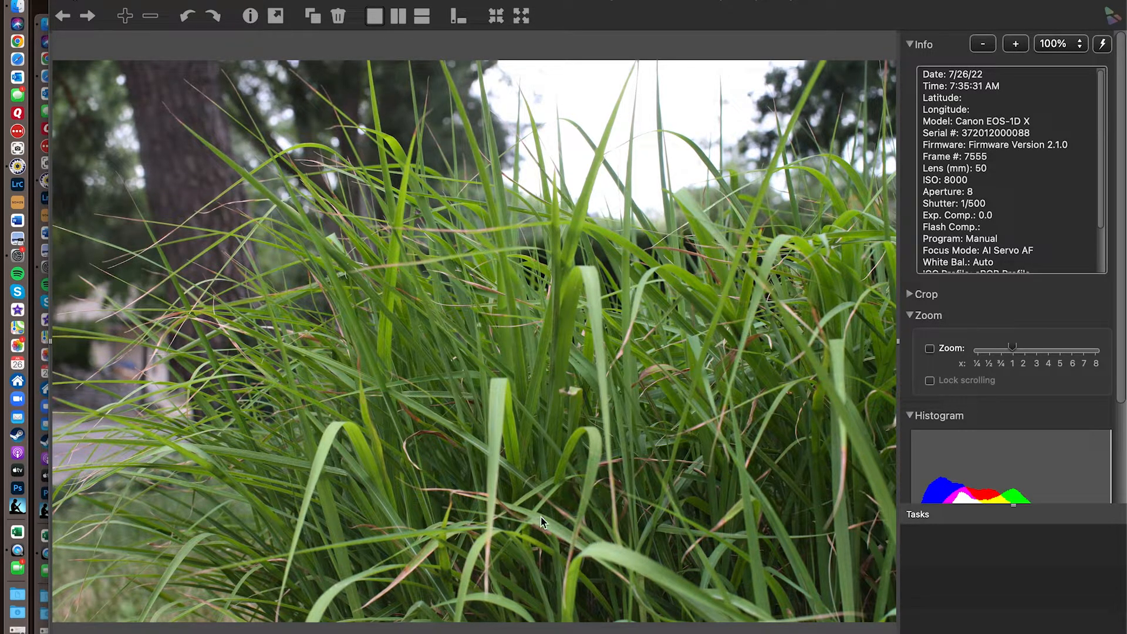
click(59, 3)
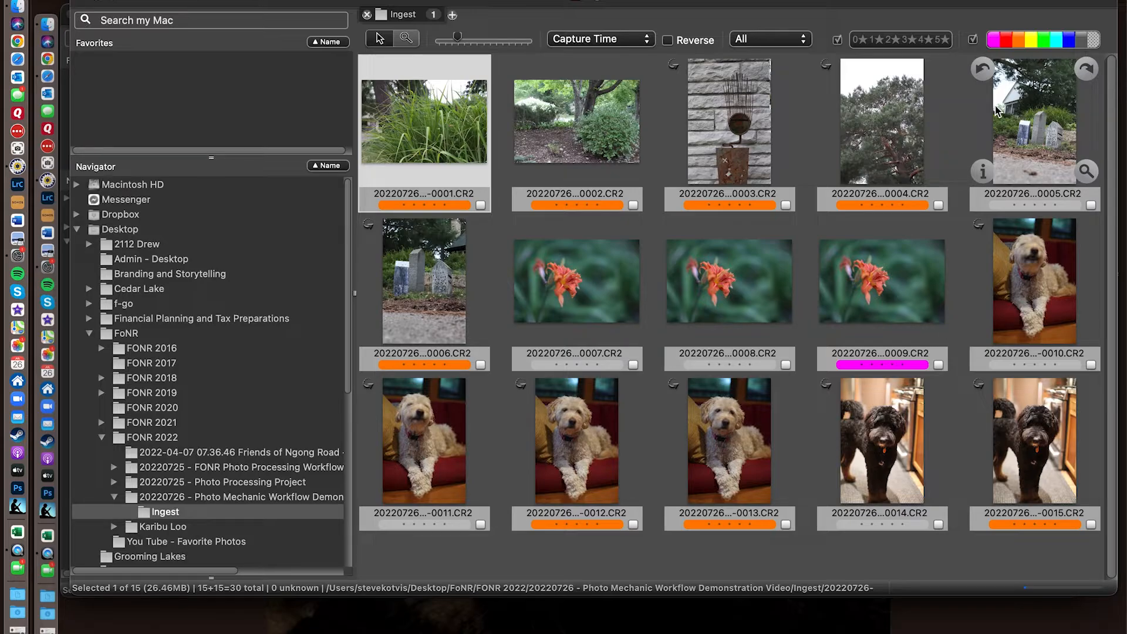
- Hide the magenta Winner and orange Superior color classes so that only the untagged photos are listed
click(995, 46)
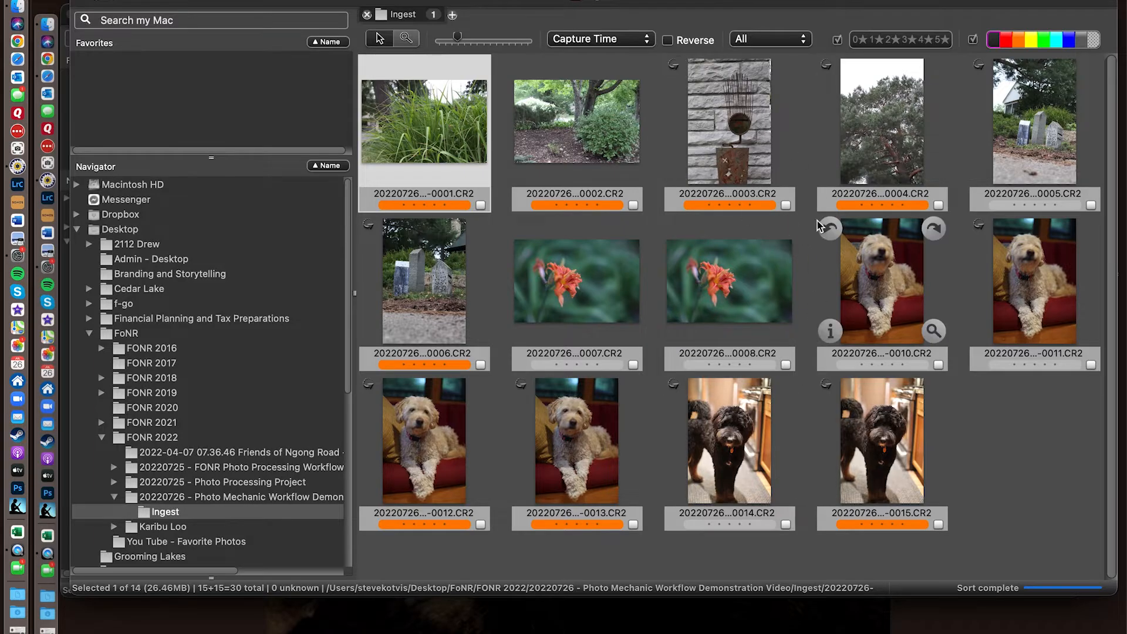
click(995, 45)
click(994, 44)
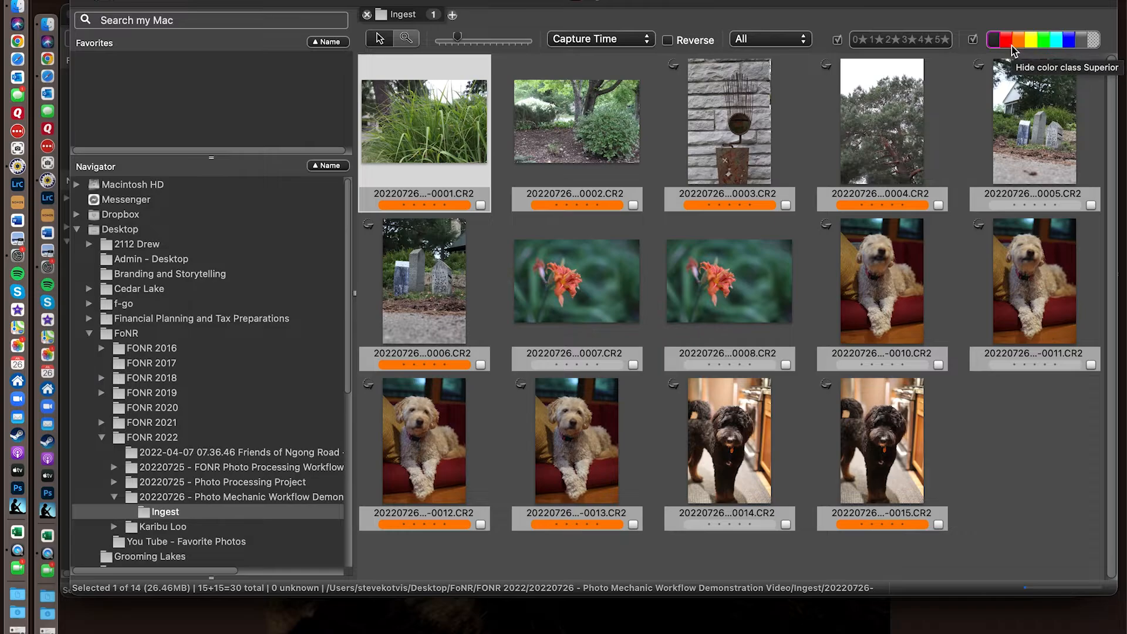
click(1018, 43)
click(1018, 43)
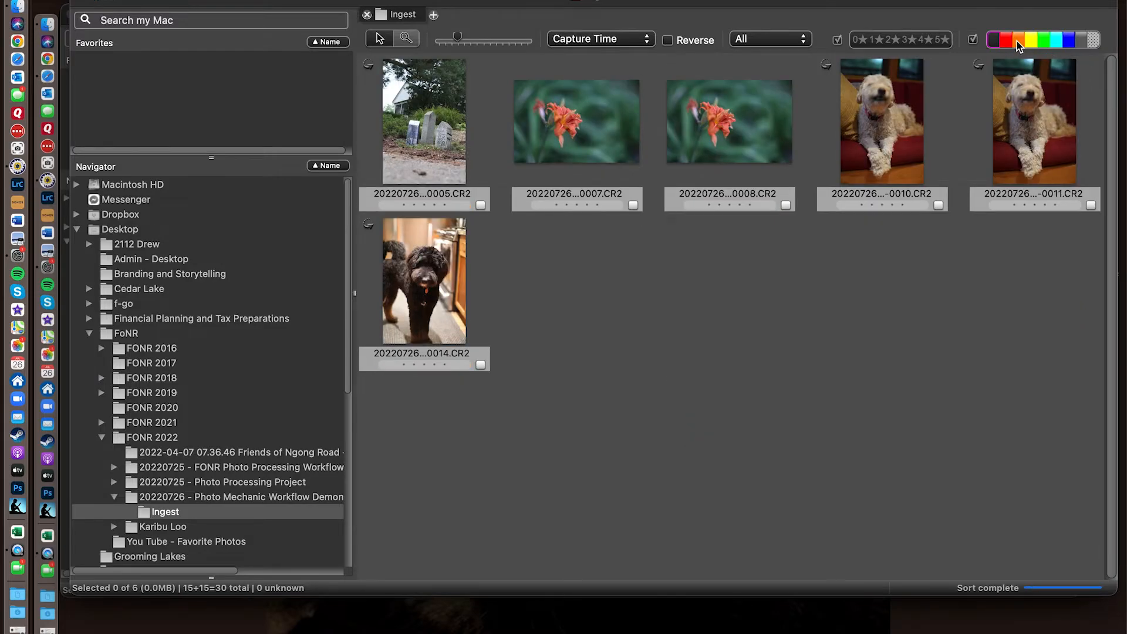
click(1018, 43)
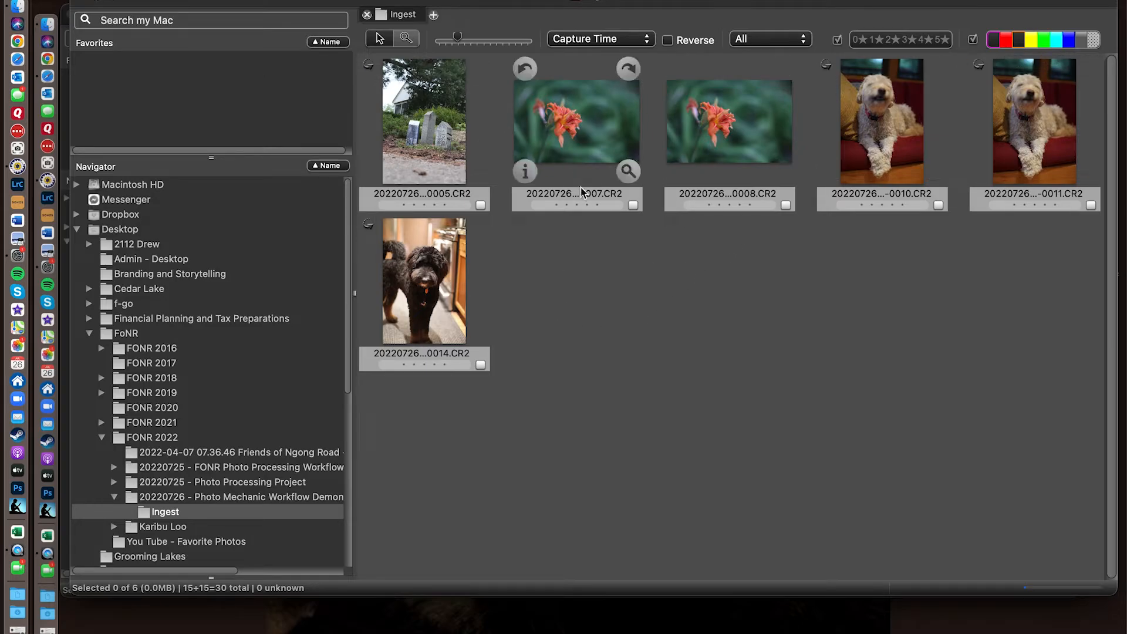
- Select all the untagged photos in the Ingest contact sheet and delete them to the Trash
click(403, 138)
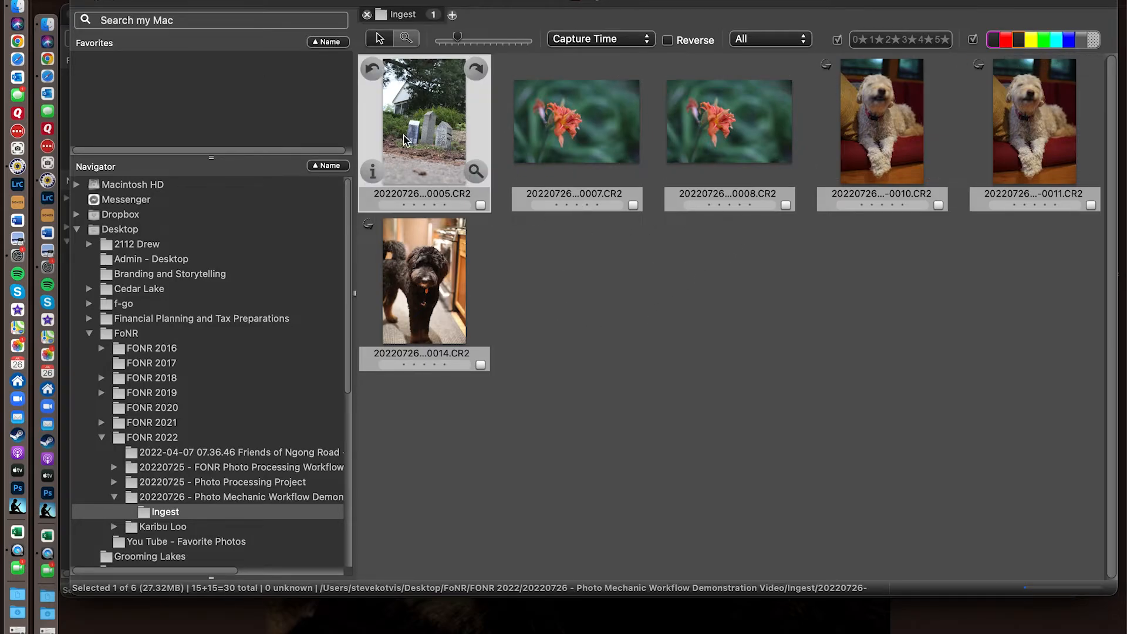
key(super+a)
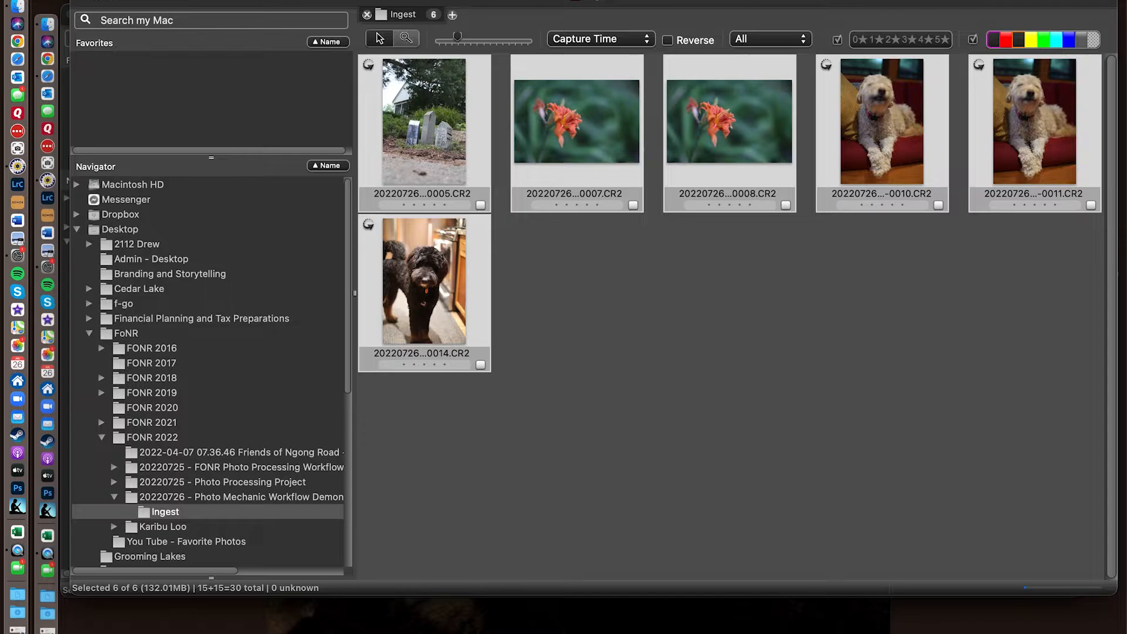
click(159, 0)
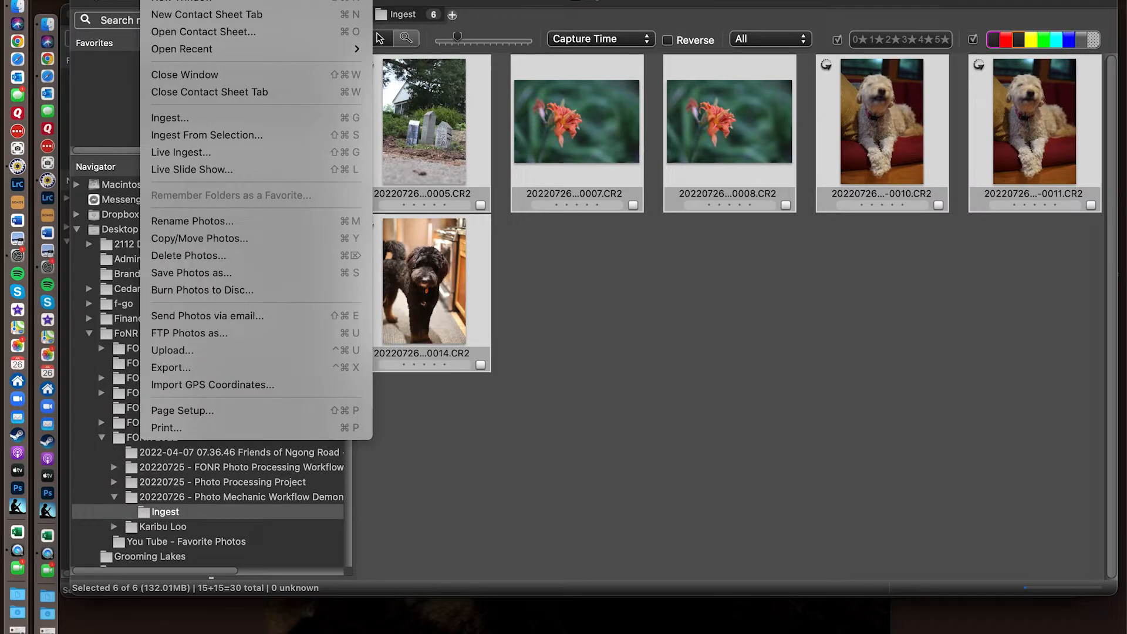
click(171, 255)
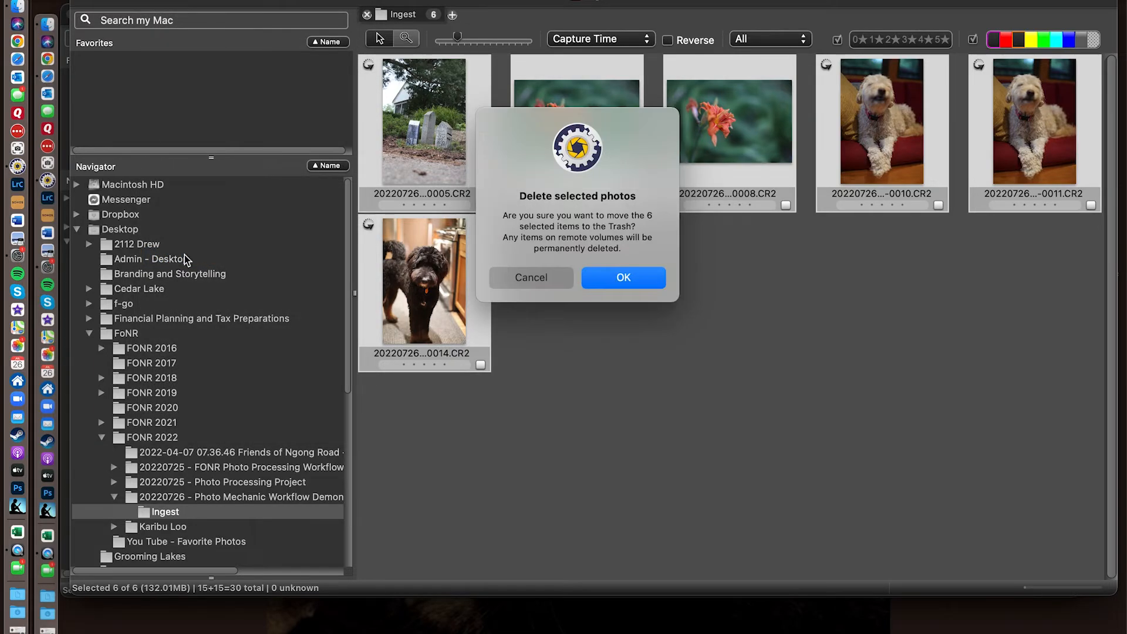
click(623, 278)
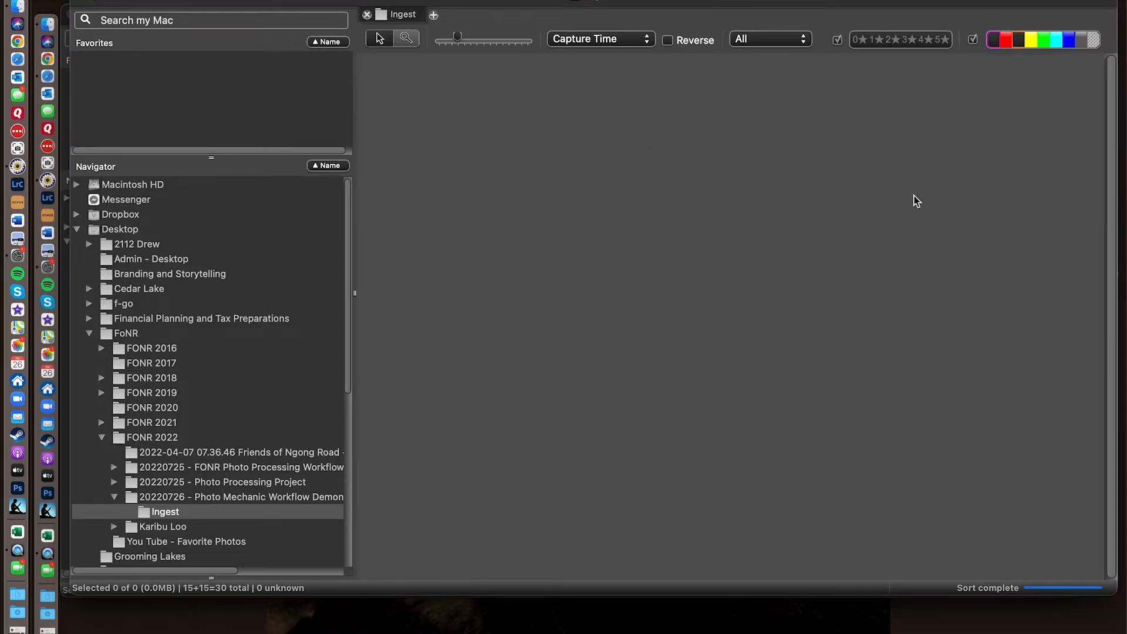
- Show the orange Superior and magenta Winner color classes in the contact sheet again
click(1023, 41)
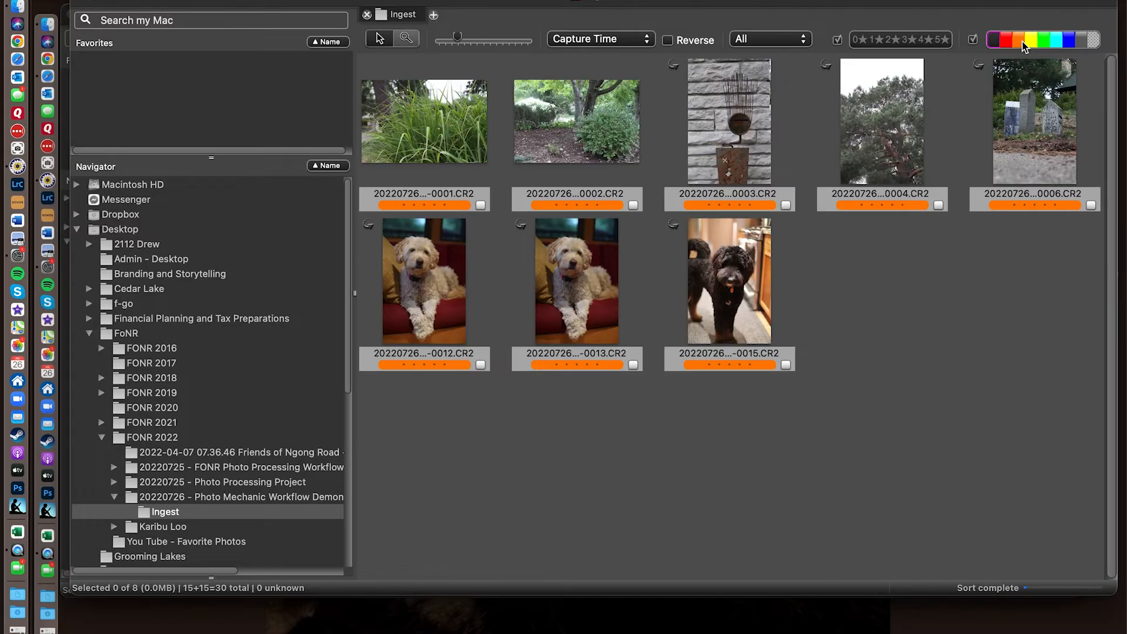
click(995, 42)
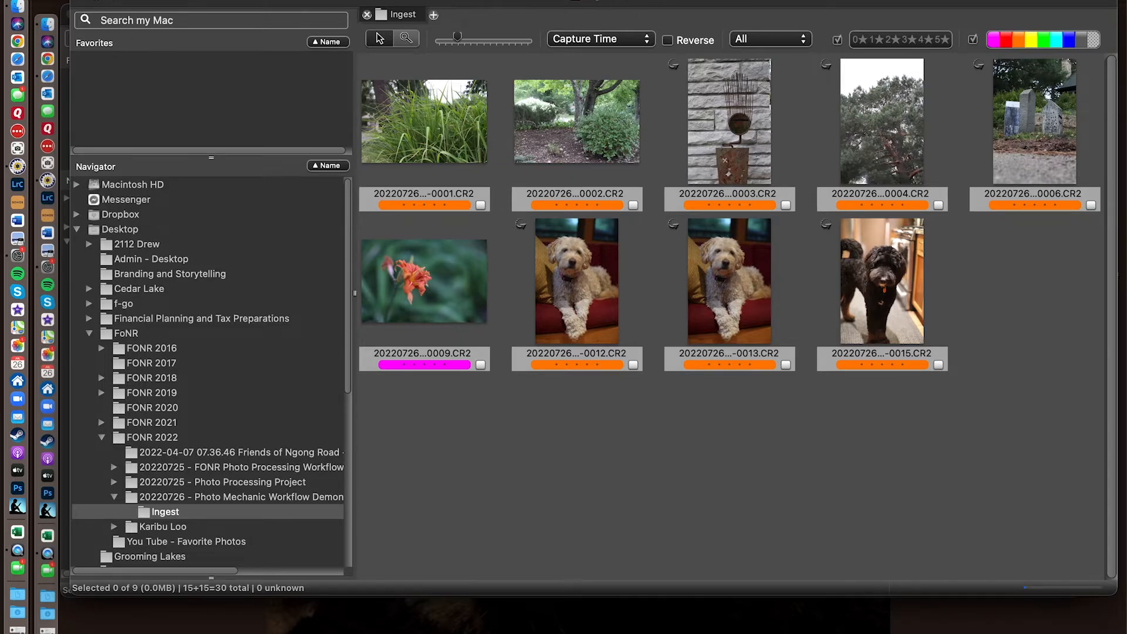
click(154, 1)
mouse_move(188, 1)
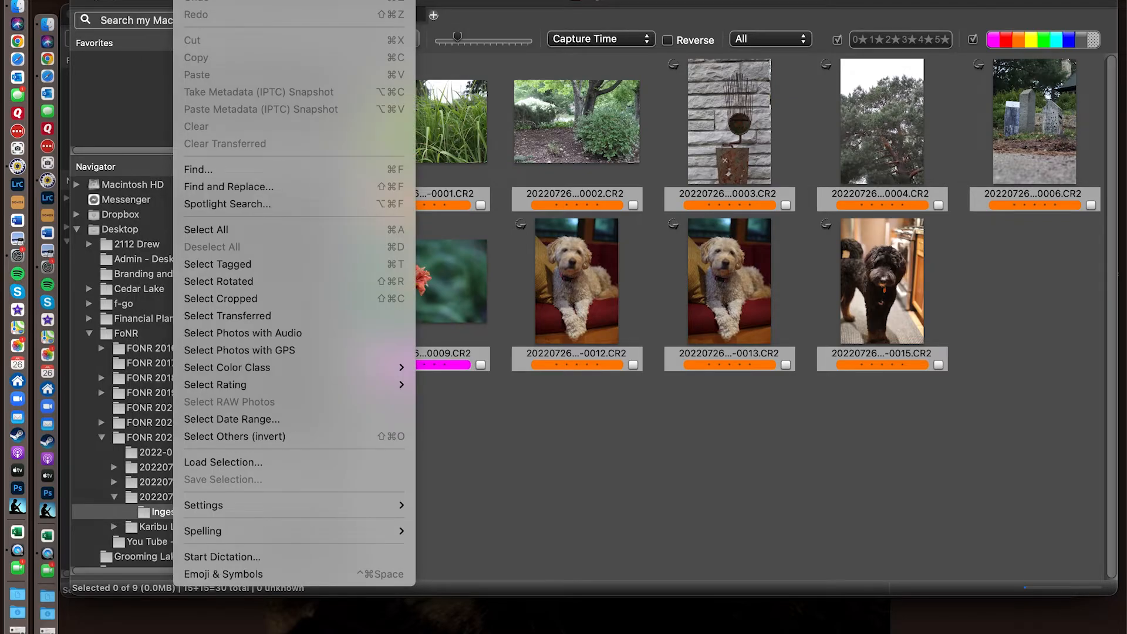
- Switch to Finder, open the Trash and preview the deleted CR2 photos ending in 0005, 0007 and 0008
click(19, 7)
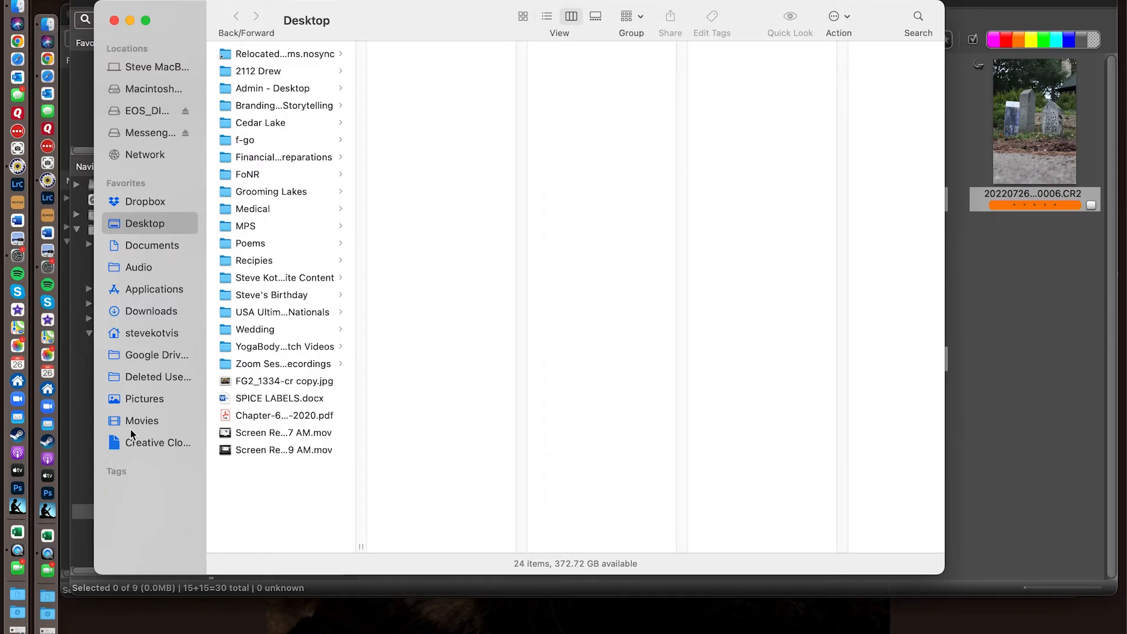
scroll(146, 416, down, 2)
scroll(147, 379, up, 2)
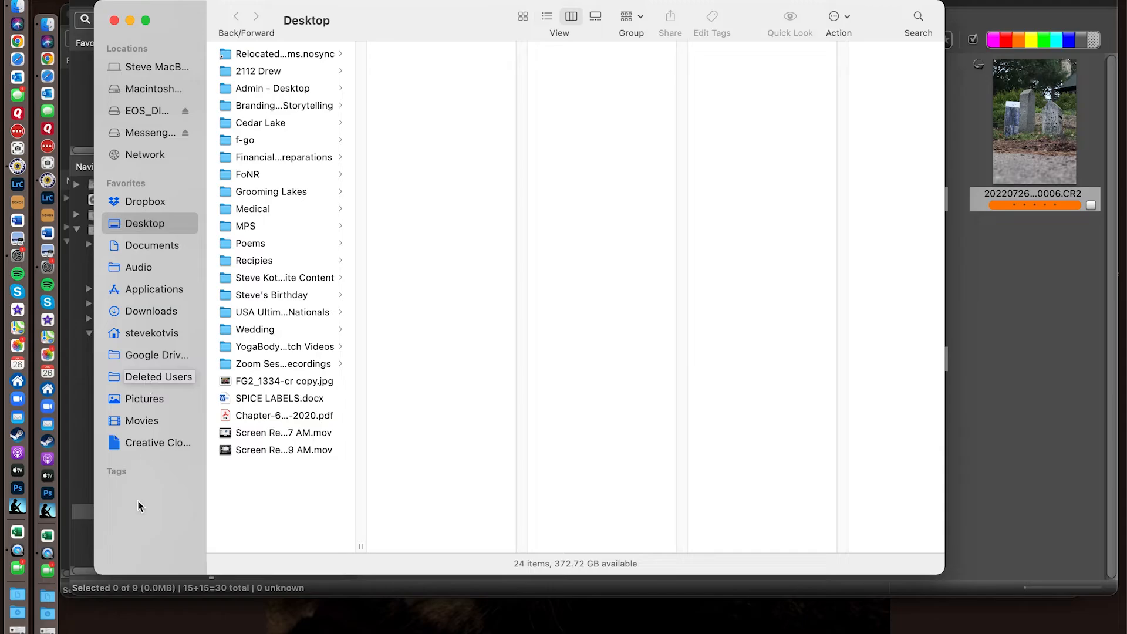
click(24, 618)
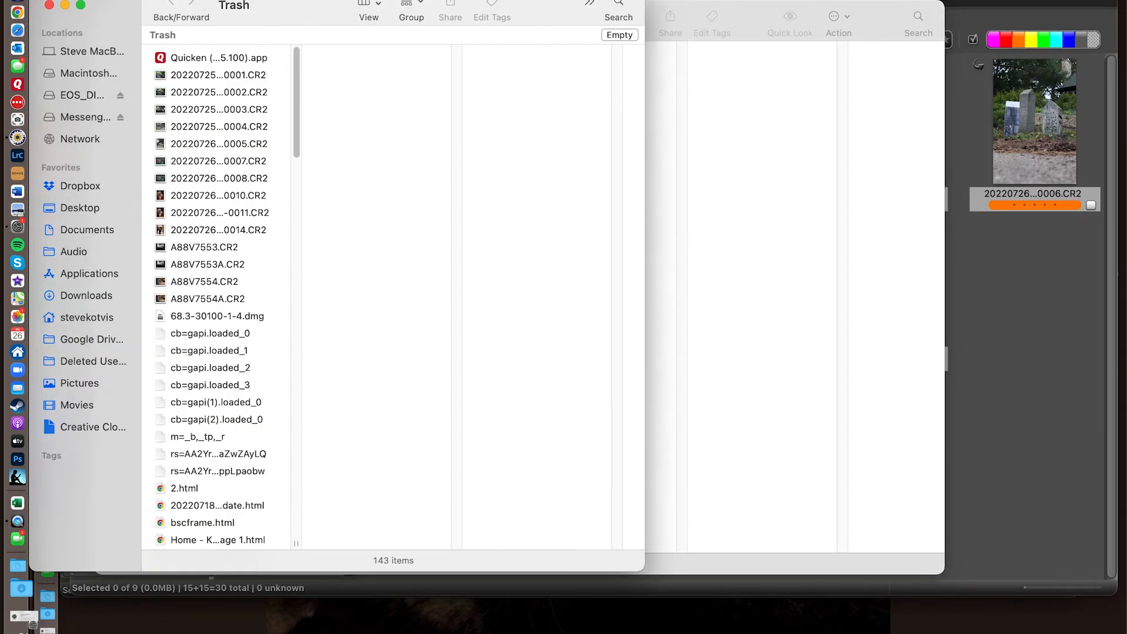
click(214, 74)
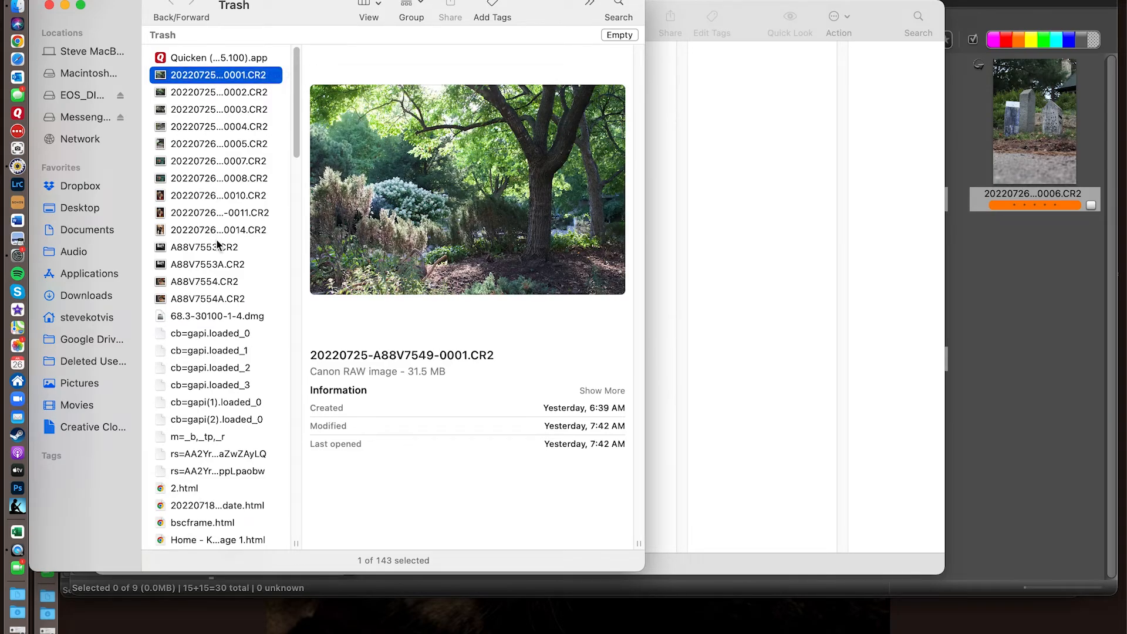
click(201, 143)
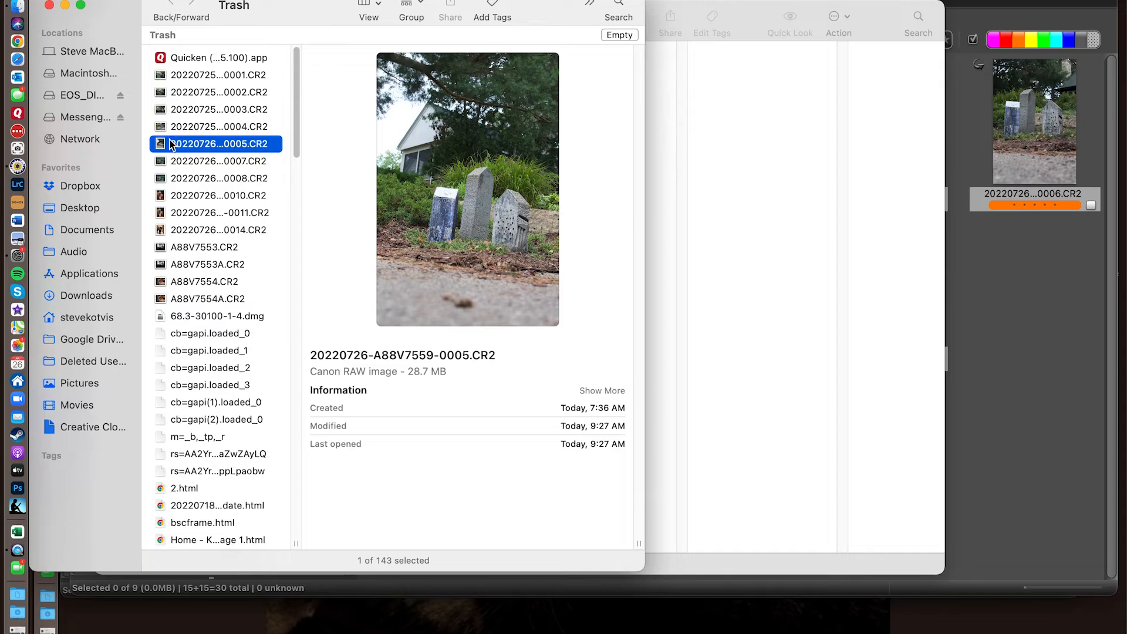
key(Down)
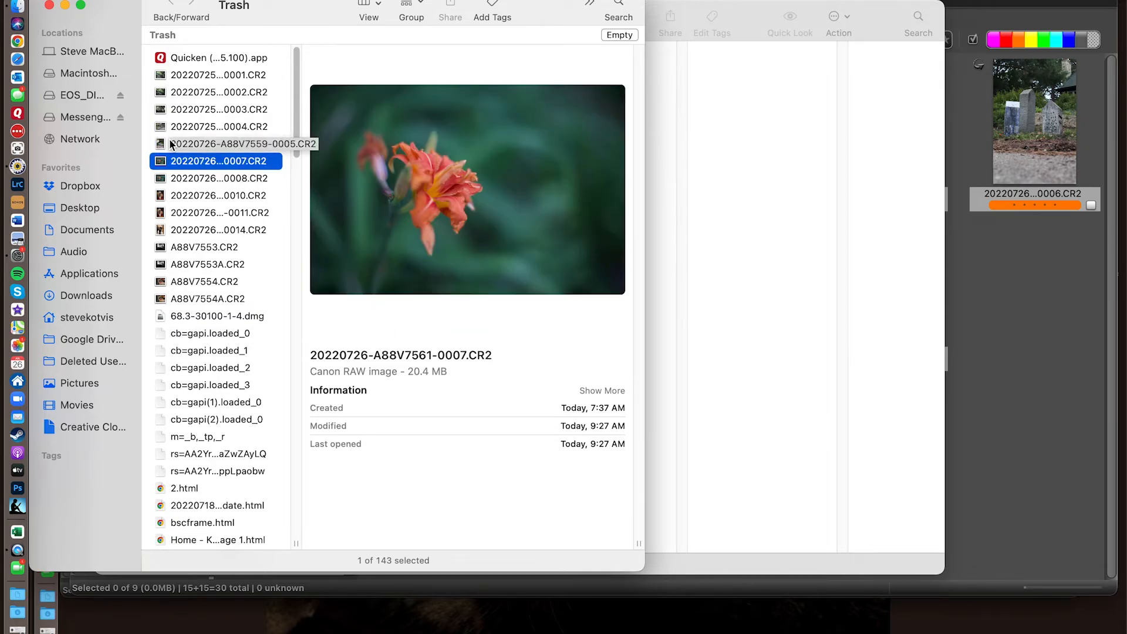
key(Down)
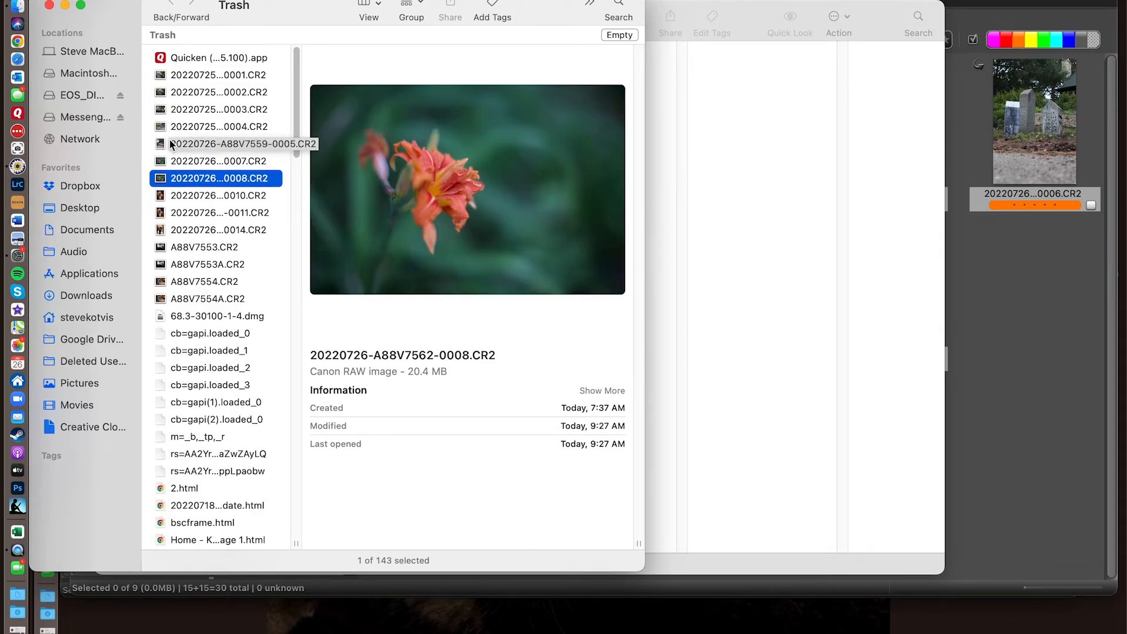
- Close the Trash and Desktop Finder windows to return to the Ingest contact sheet in Photo Mechanic
mouse_move(1, 1)
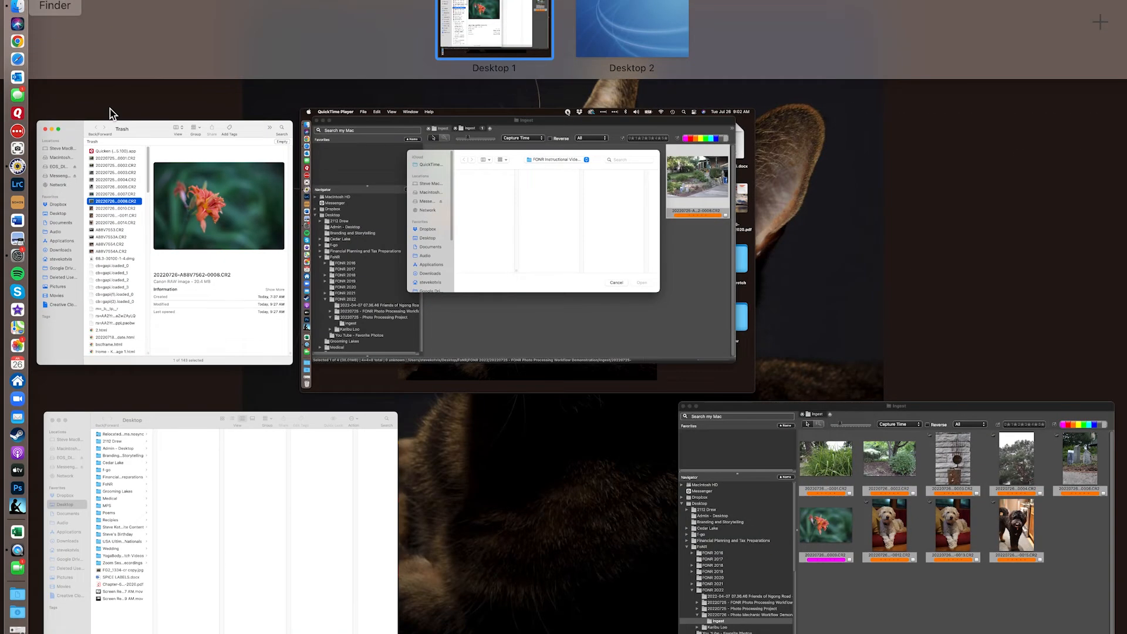
click(142, 295)
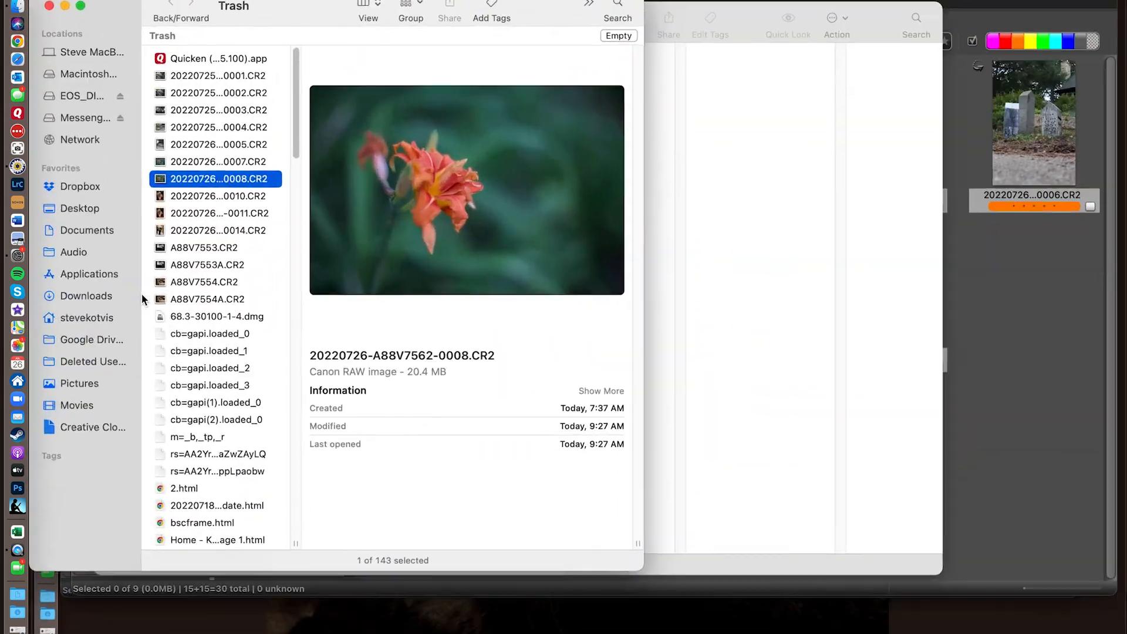
click(49, 5)
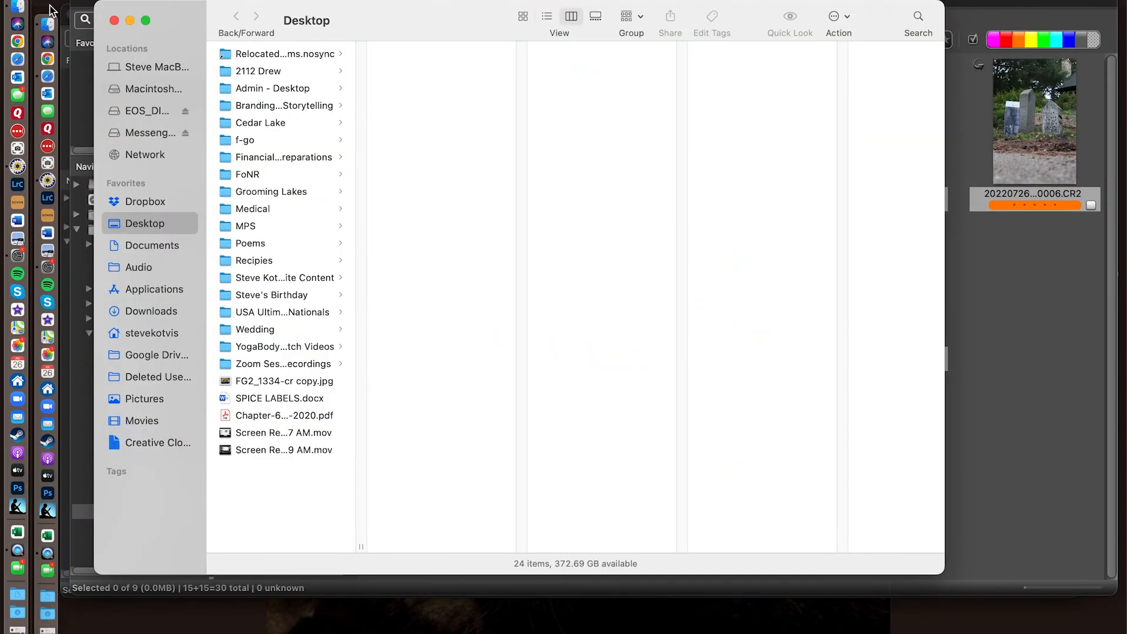
click(113, 21)
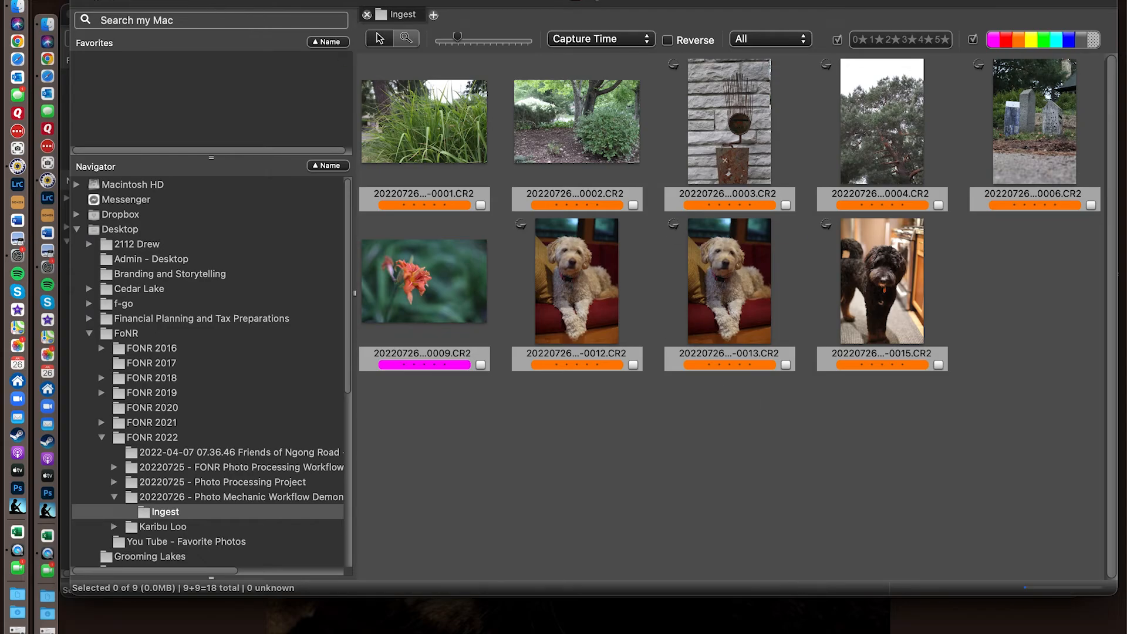
- Quit Photo Mechanic and confirm
click(58, 0)
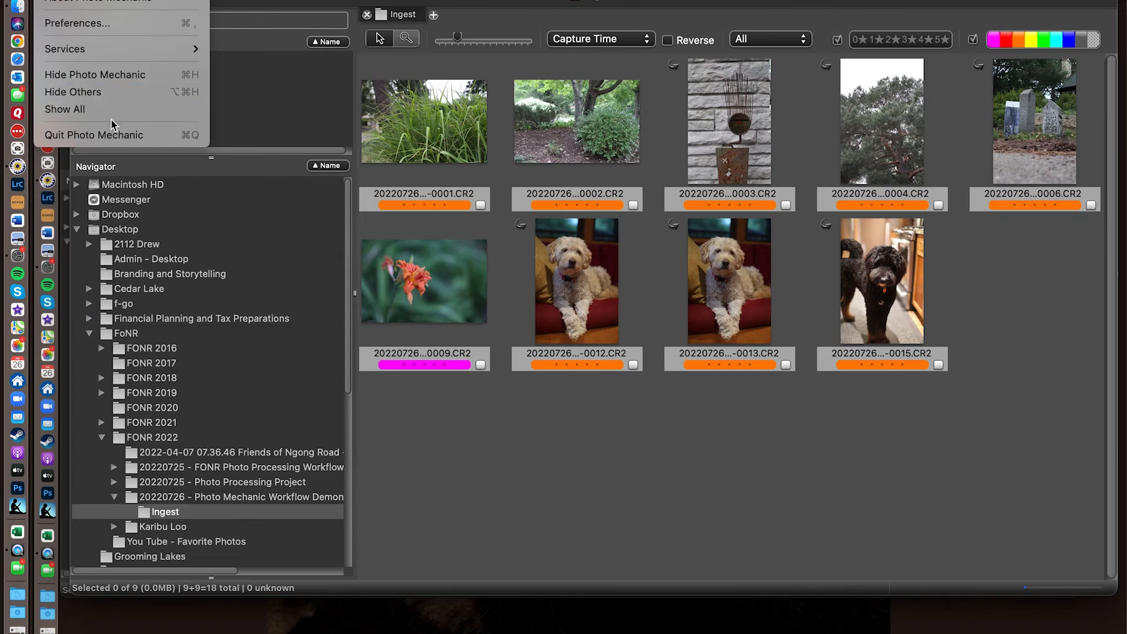
click(129, 136)
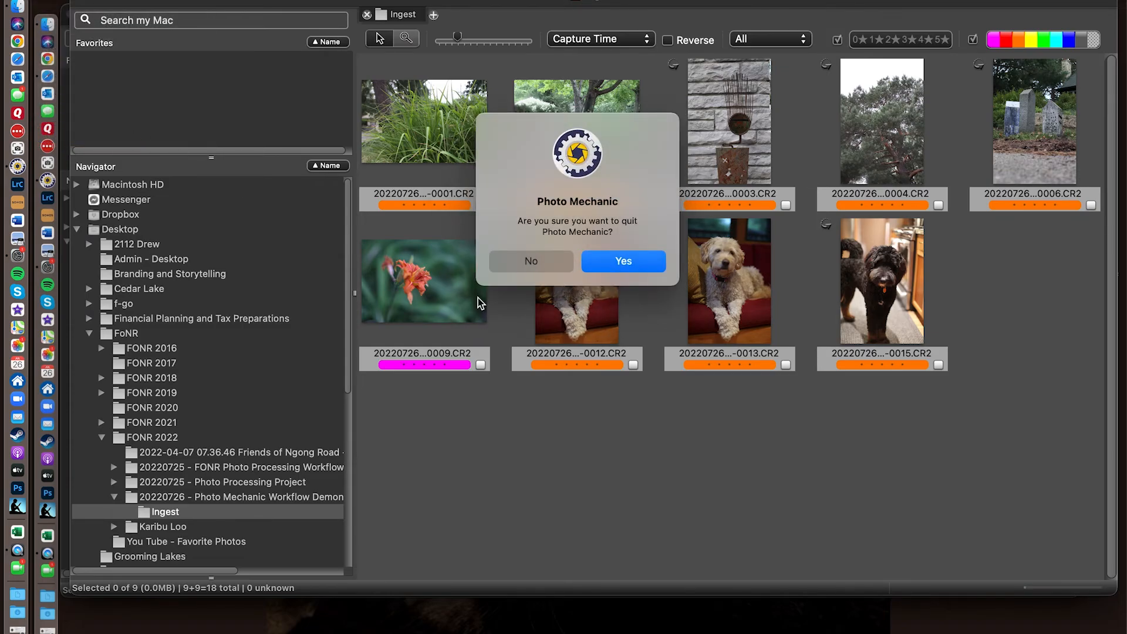
click(634, 264)
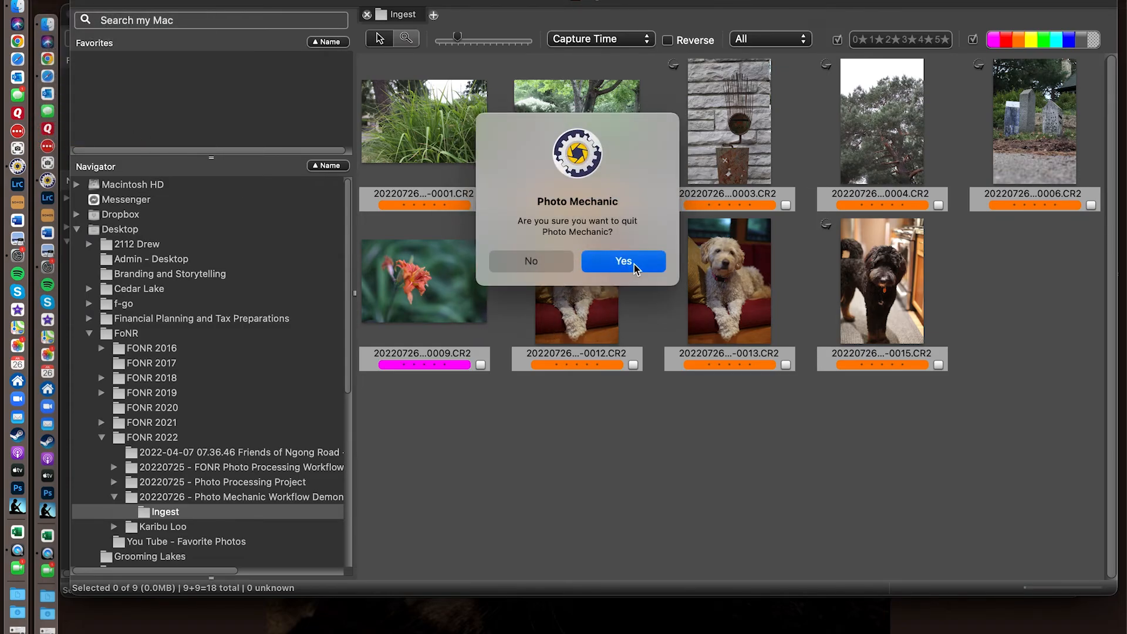